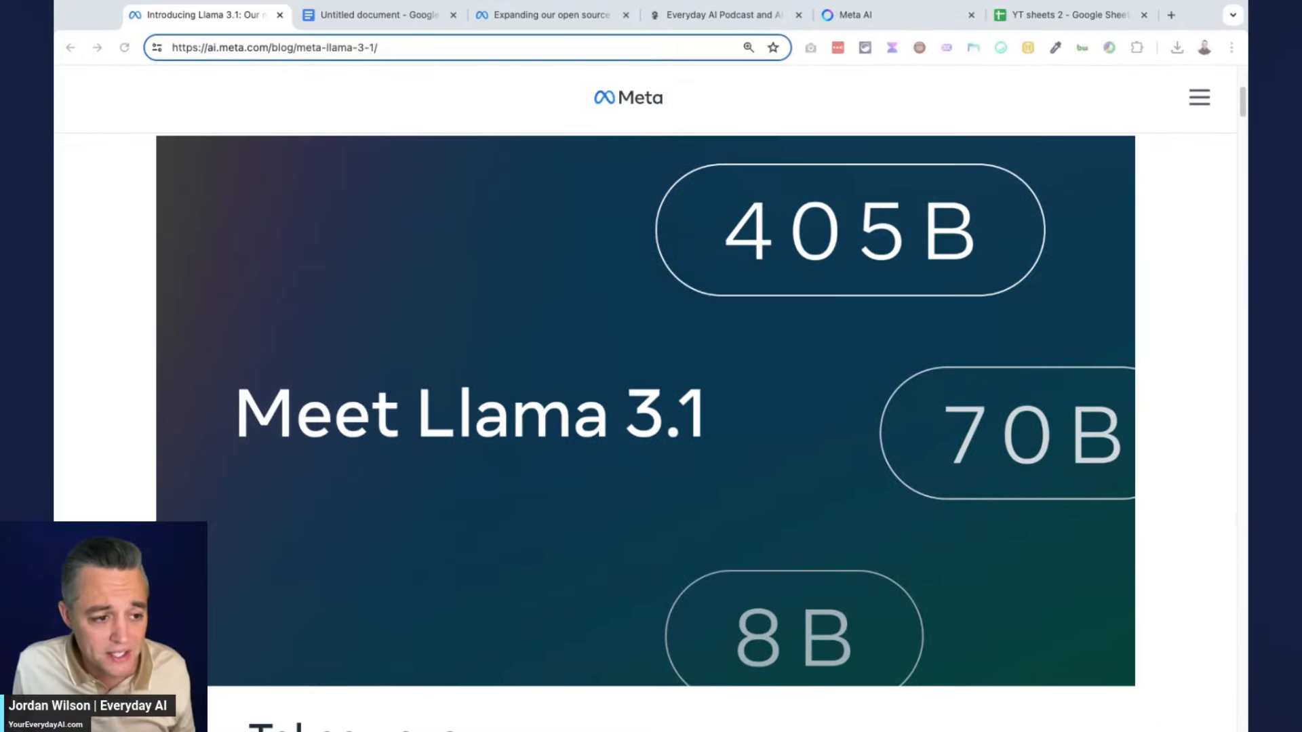
Step: Move the Everyday AI site beside the Llama 3.1 article and return to the article
click(657, 13)
drag(657, 12, 387, 13)
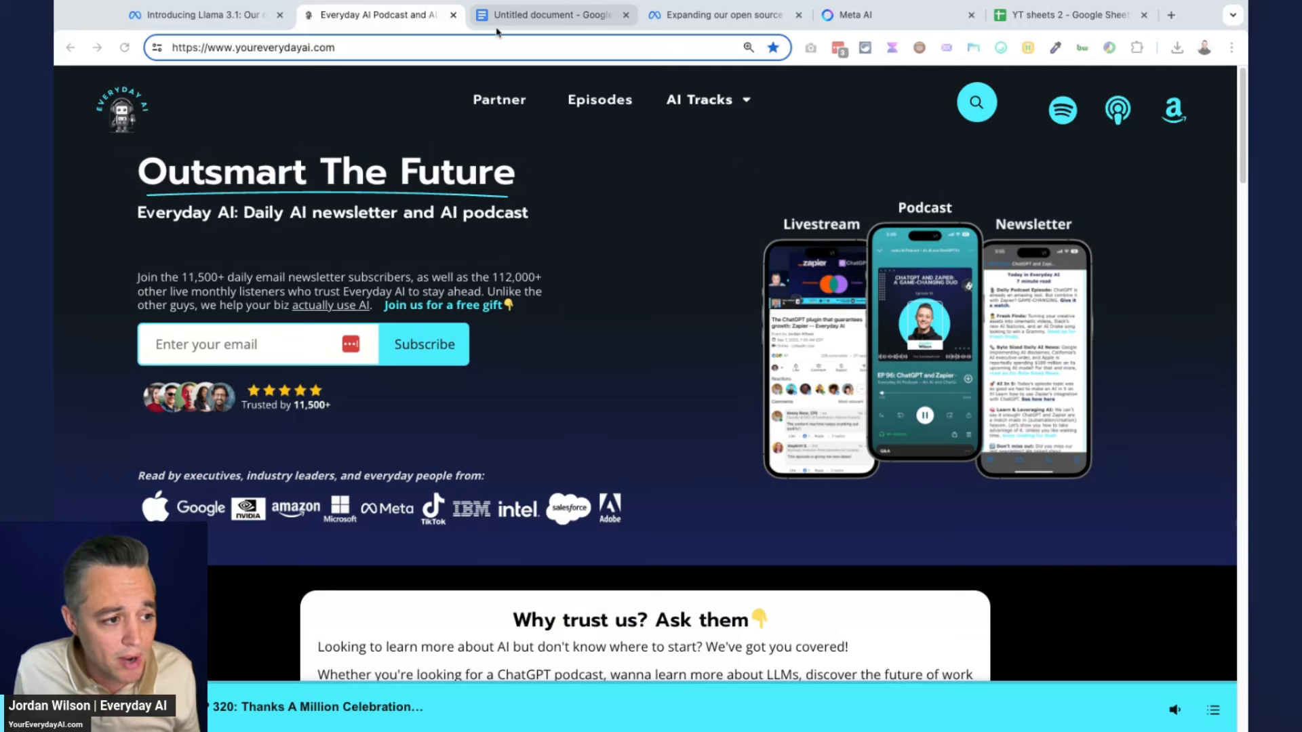
click(181, 14)
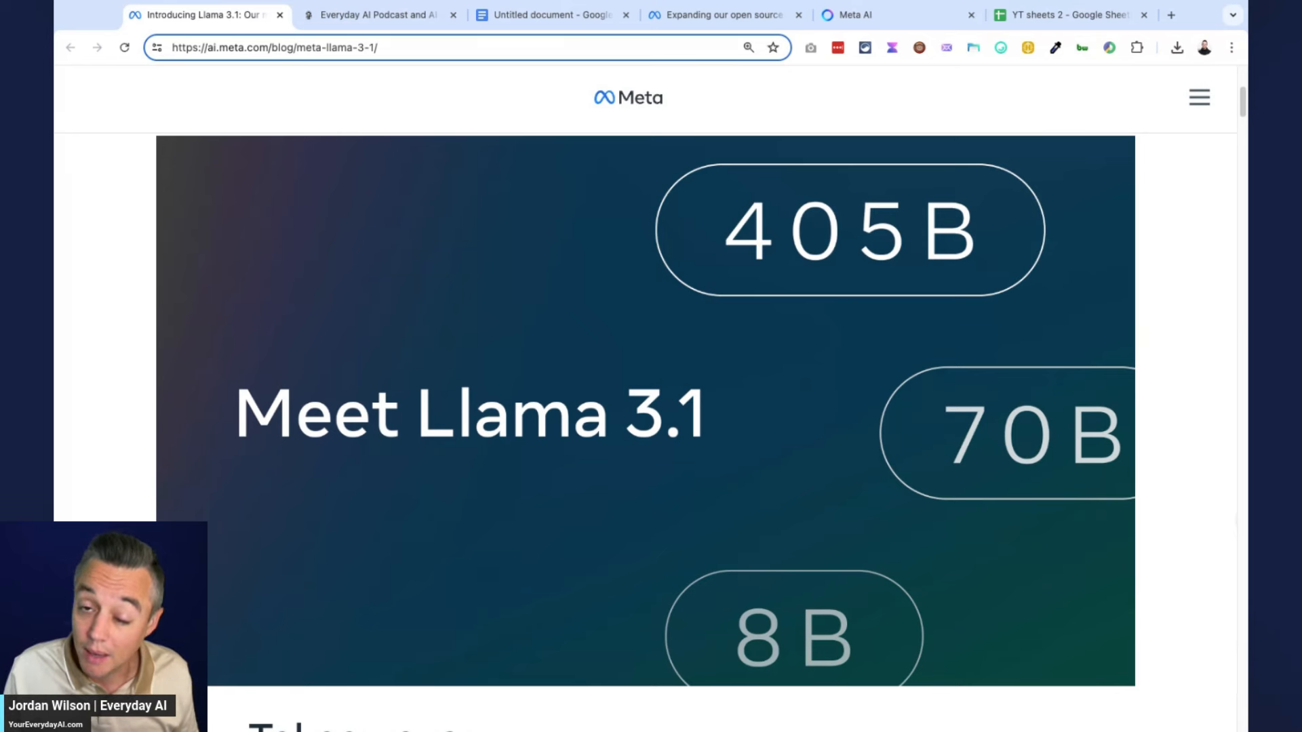
scroll(834, 424, down, 1)
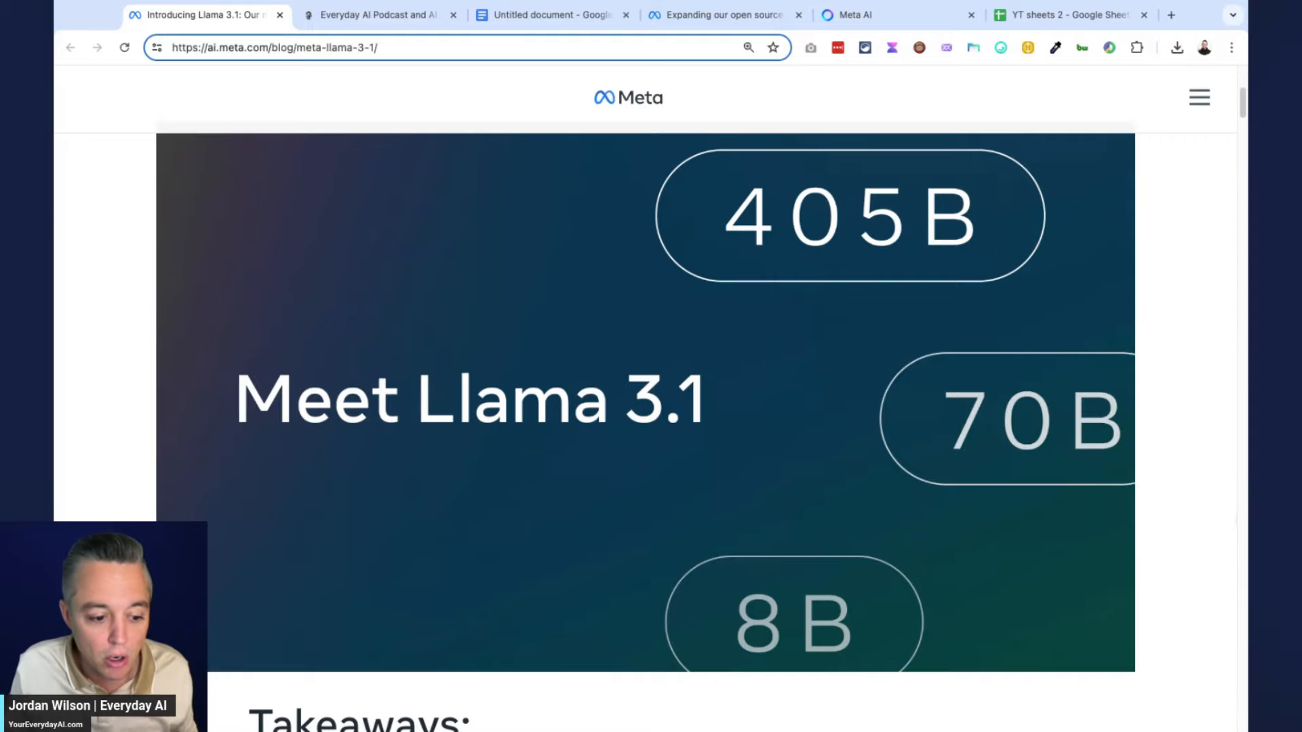
scroll(651, 407, down, 5)
scroll(652, 407, down, 5)
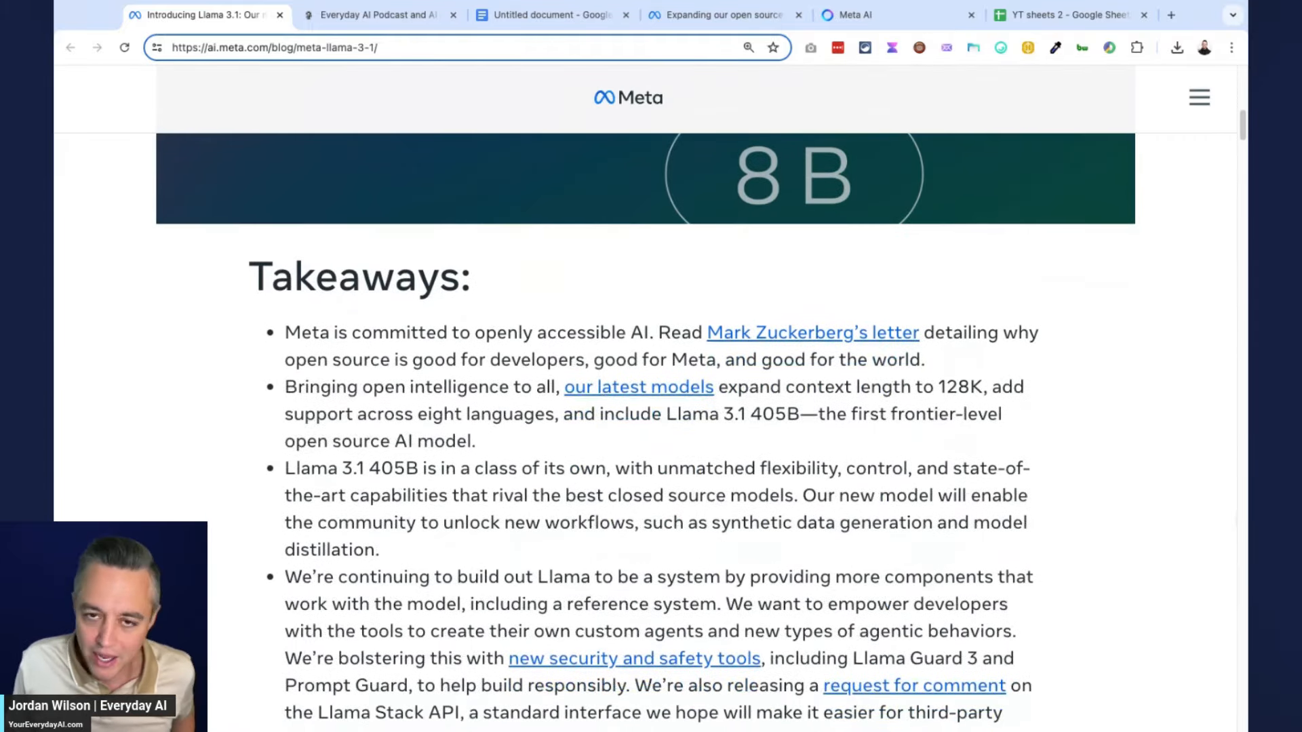
Step: Dismiss the summary overlay on the responsibility article and return to the Llama 3.1 benchmark table
click(709, 19)
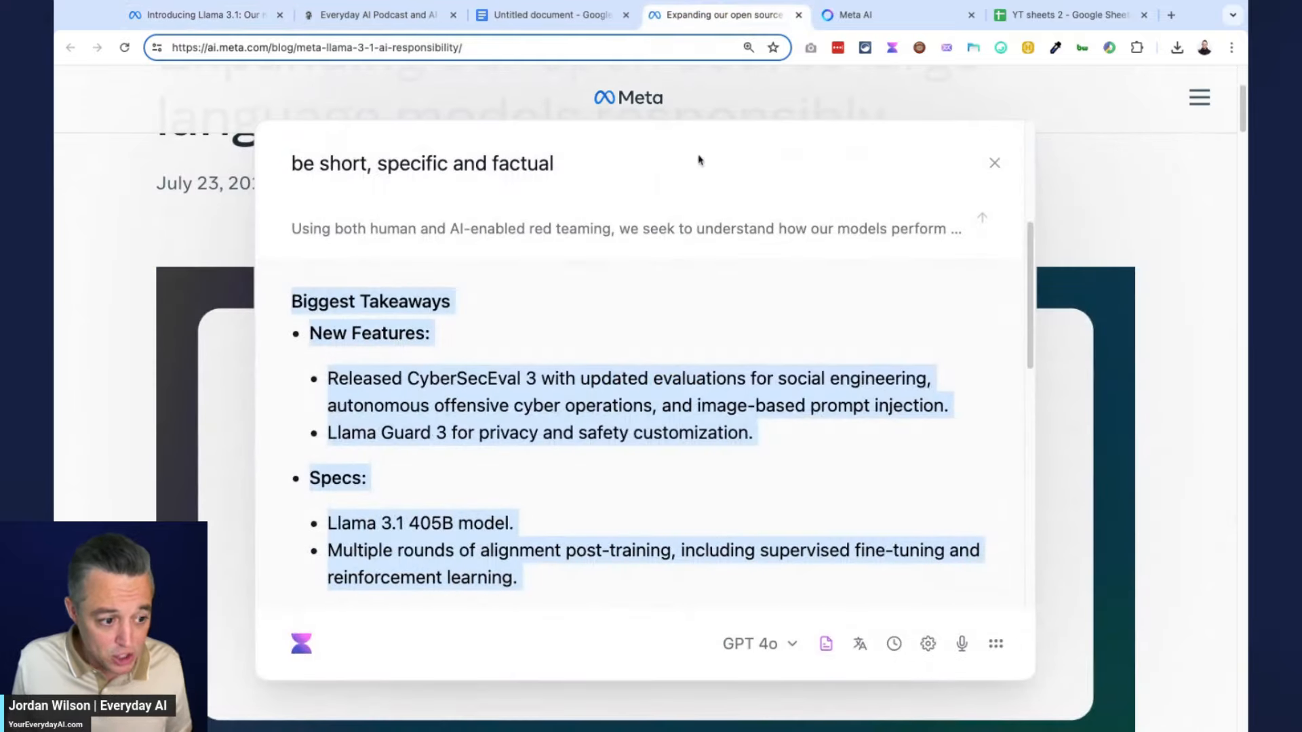
click(997, 168)
scroll(957, 272, down, 3)
scroll(958, 272, down, 8)
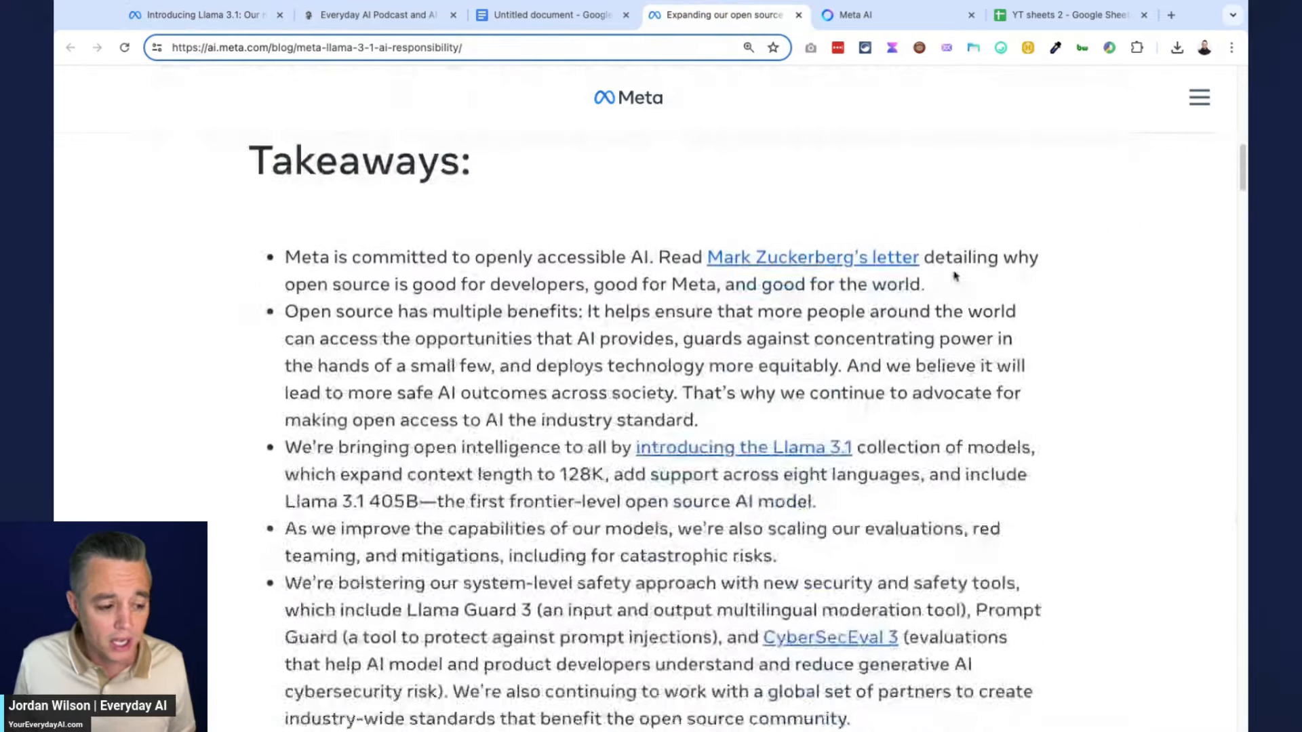
scroll(957, 272, down, 8)
scroll(957, 272, down, 8)
scroll(943, 295, down, 5)
scroll(943, 296, up, 10)
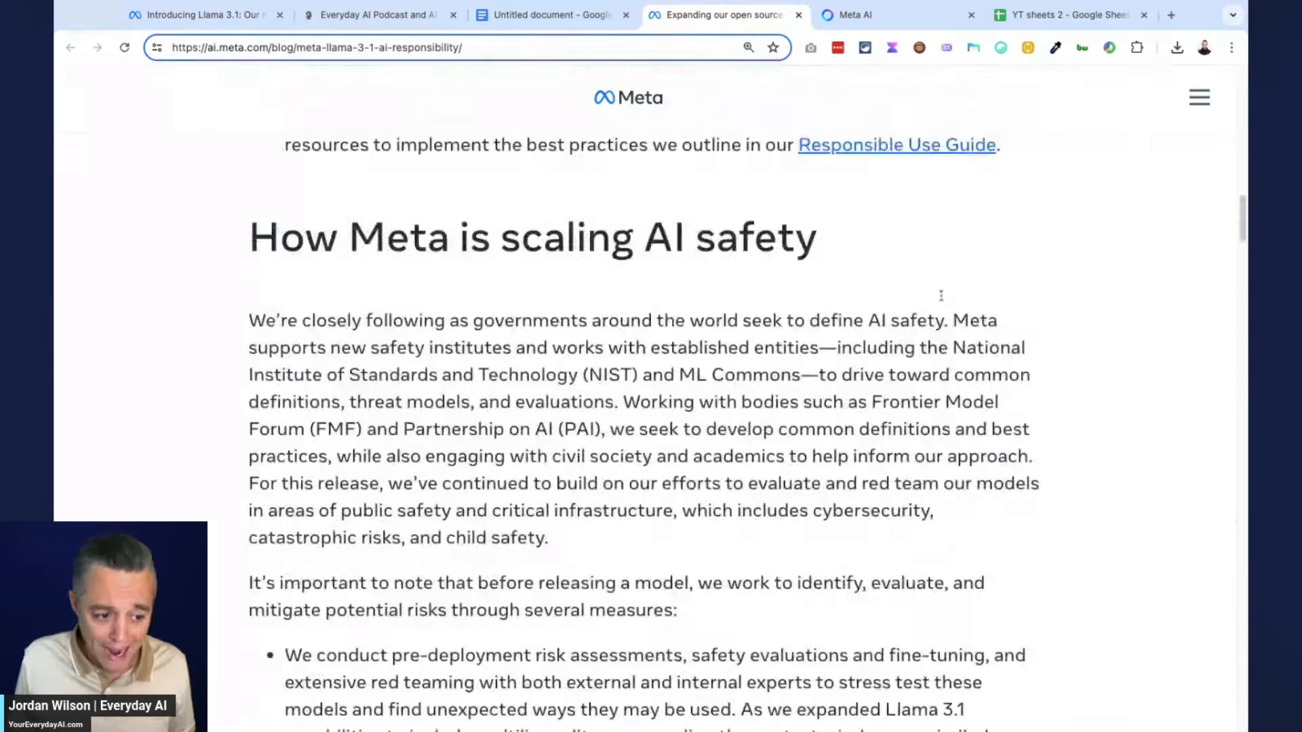
scroll(944, 295, up, 10)
click(238, 18)
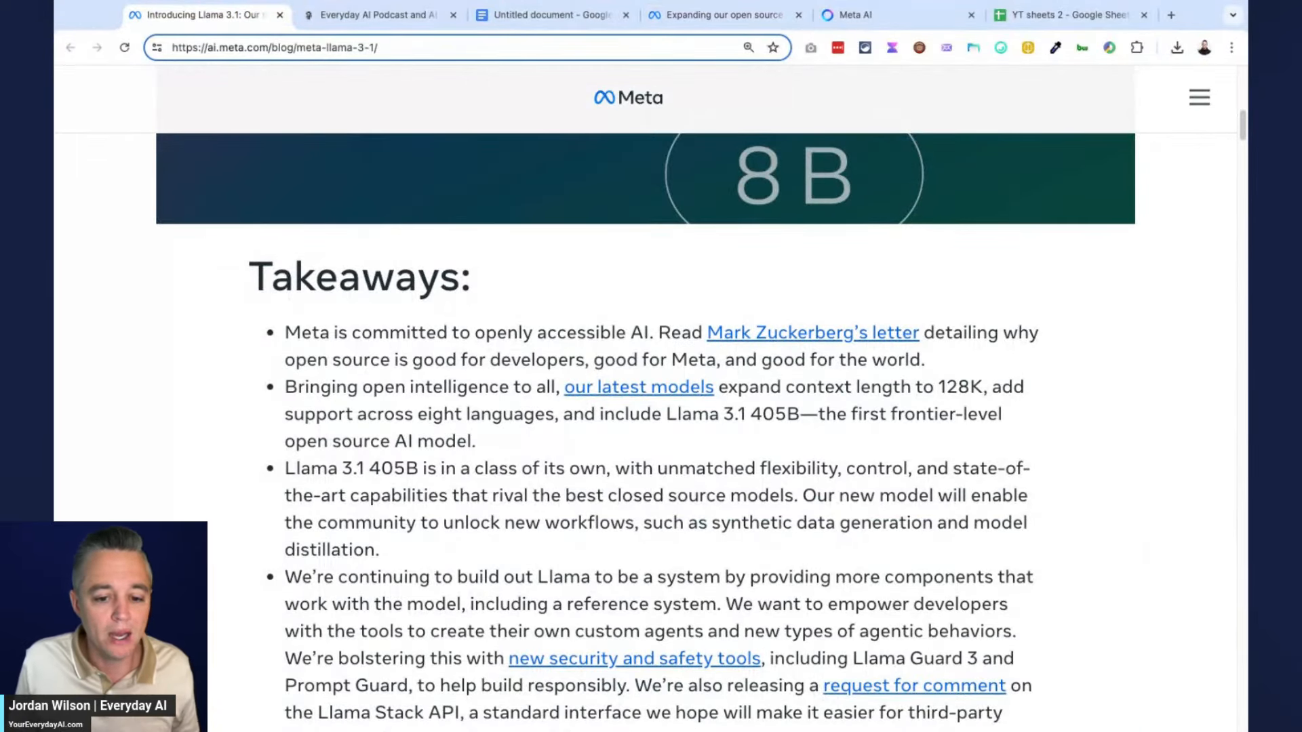
scroll(851, 437, down, 4)
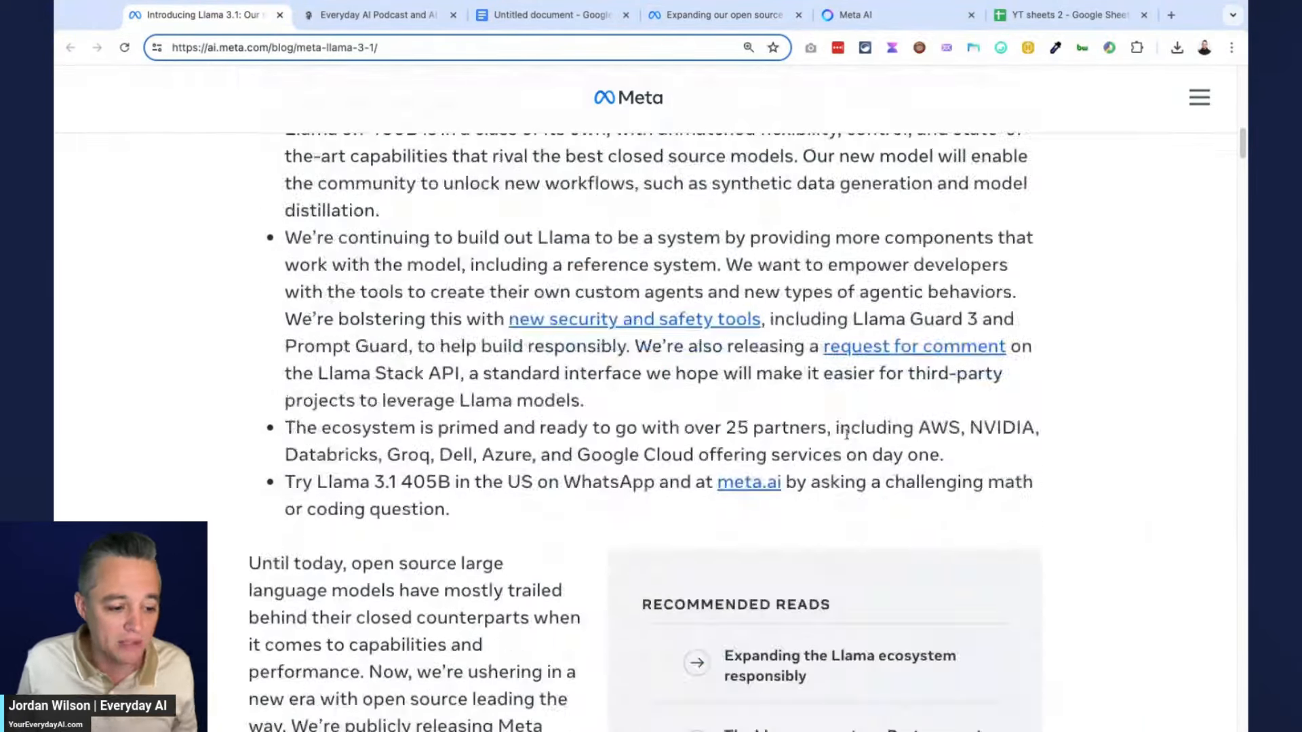
scroll(850, 438, down, 4)
scroll(851, 437, down, 2)
scroll(851, 439, down, 4)
scroll(851, 437, down, 4)
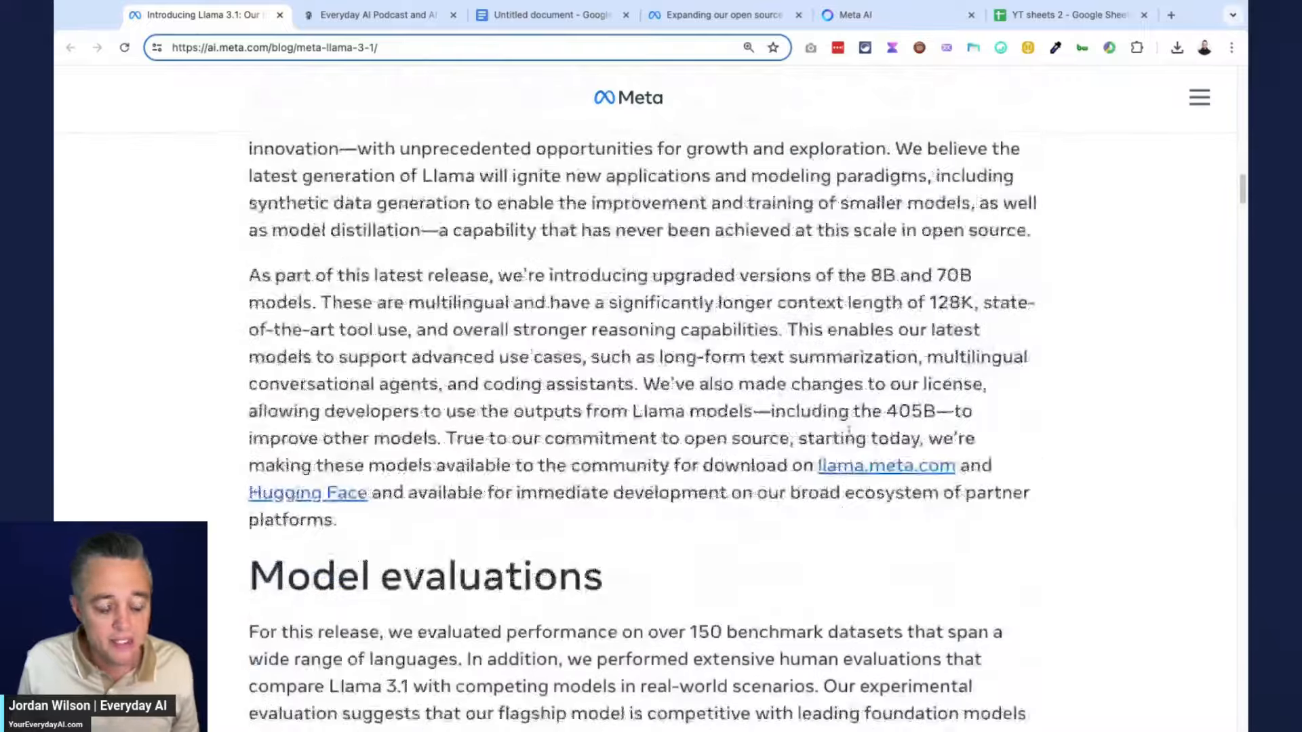
scroll(851, 438, down, 4)
scroll(852, 435, down, 3)
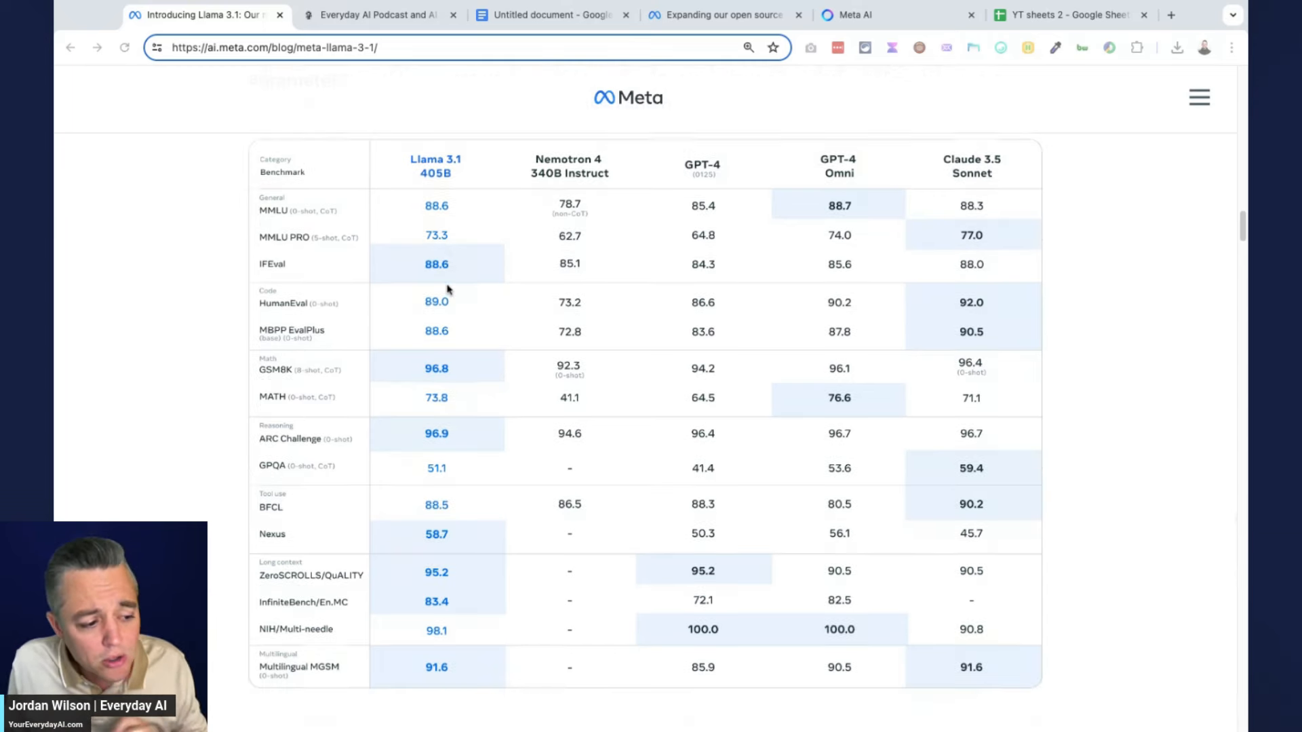
scroll(445, 292, down, 2)
scroll(445, 292, down, 1)
scroll(445, 292, down, 1)
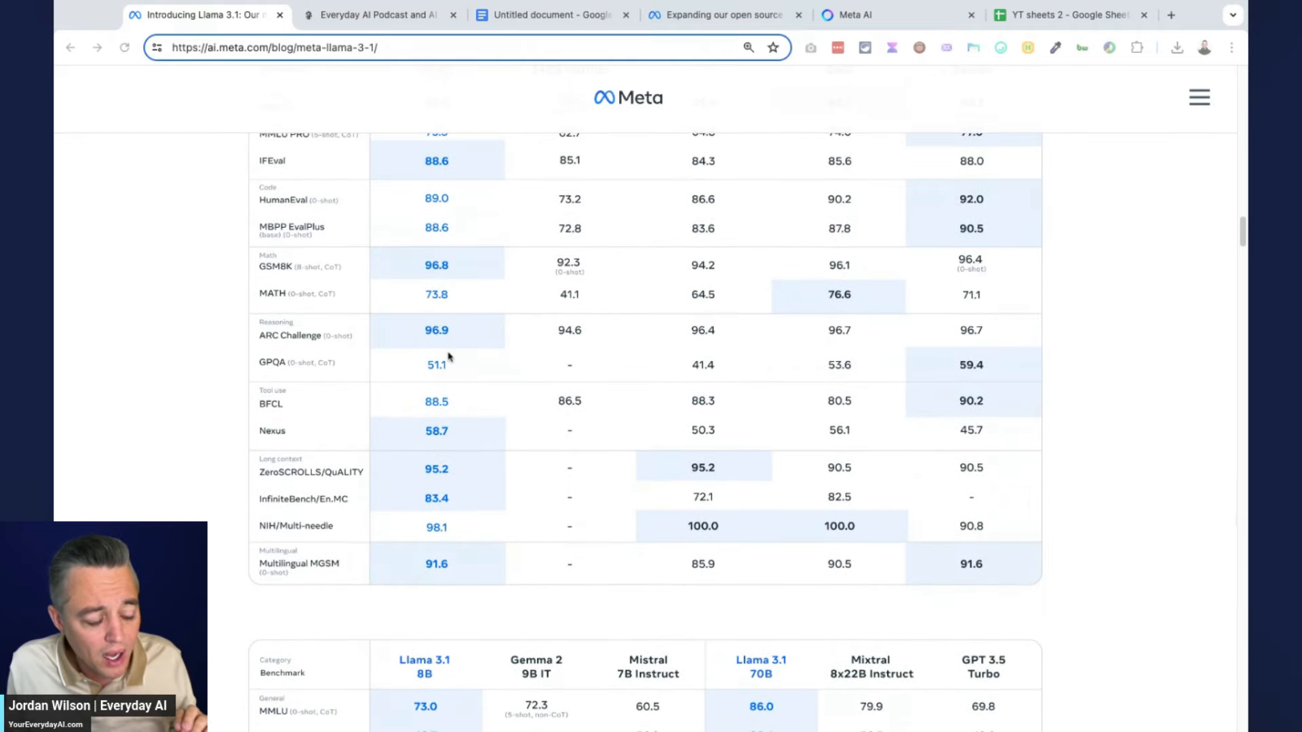
scroll(445, 357, up, 1)
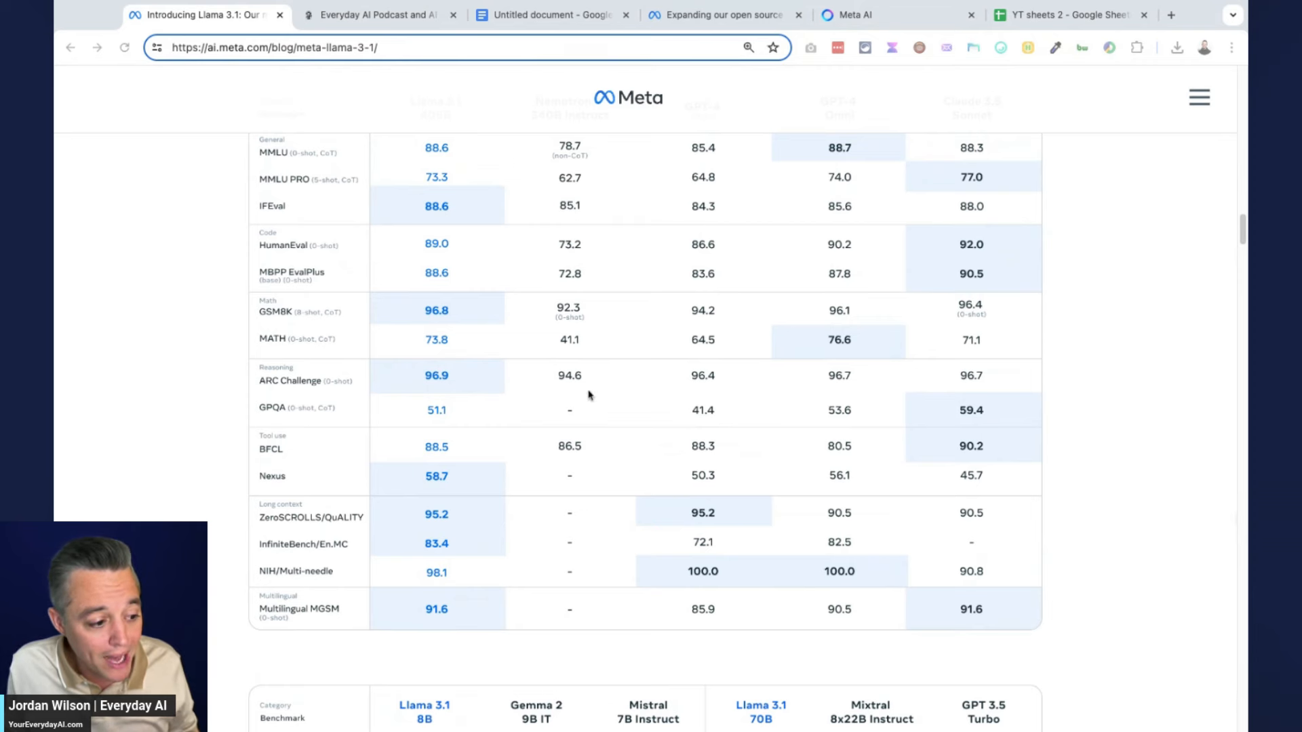
scroll(486, 473, up, 1)
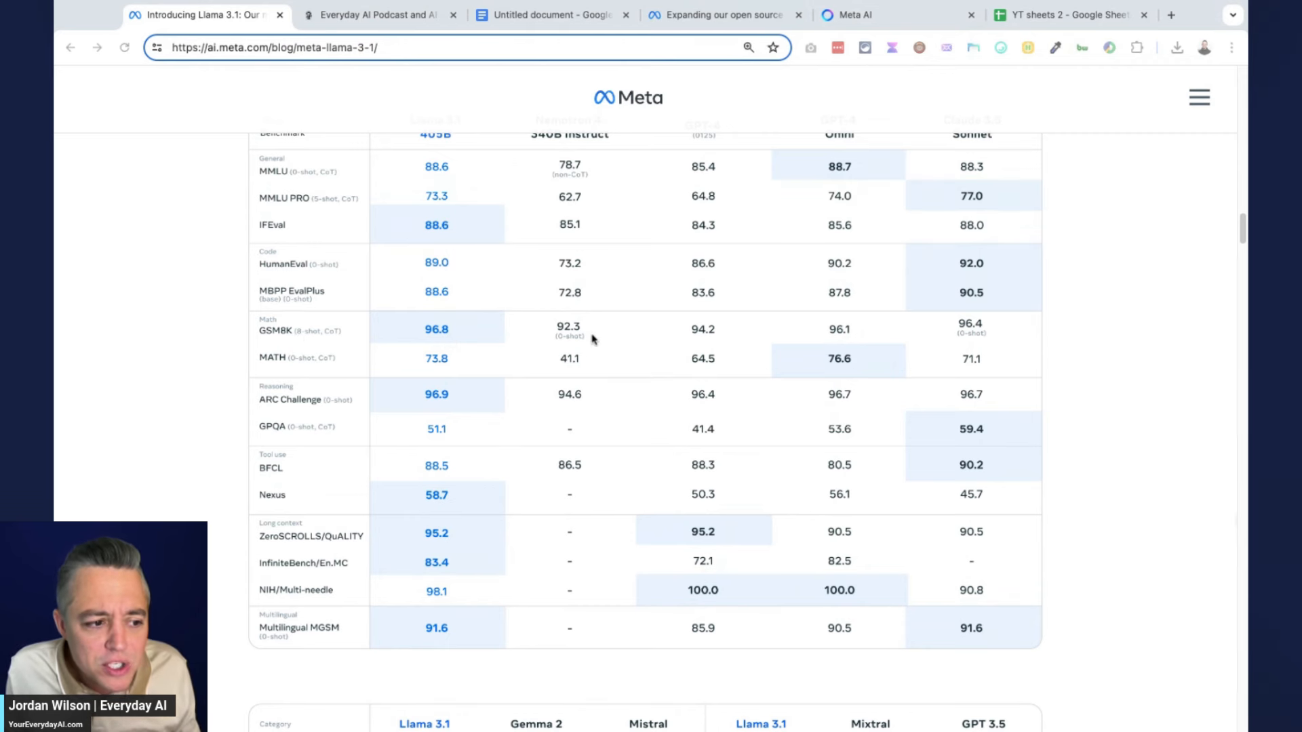
scroll(595, 341, up, 1)
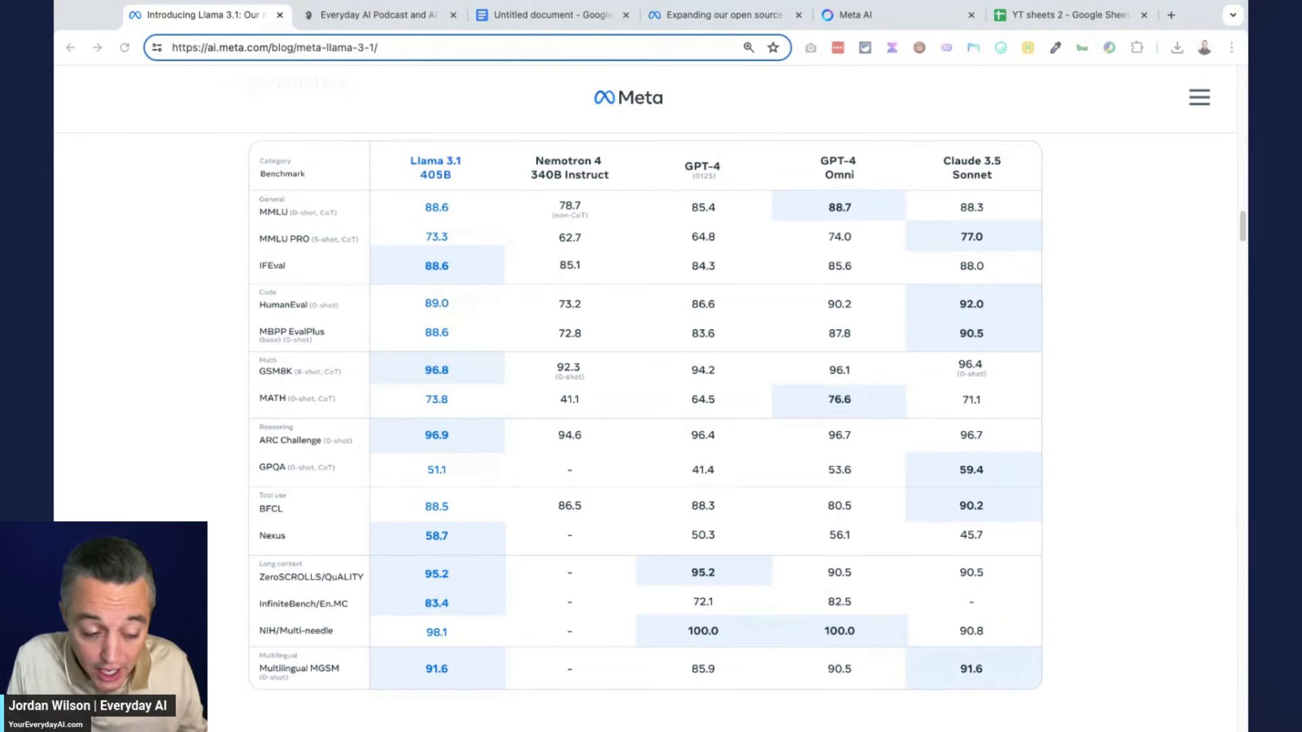
scroll(663, 394, down, 3)
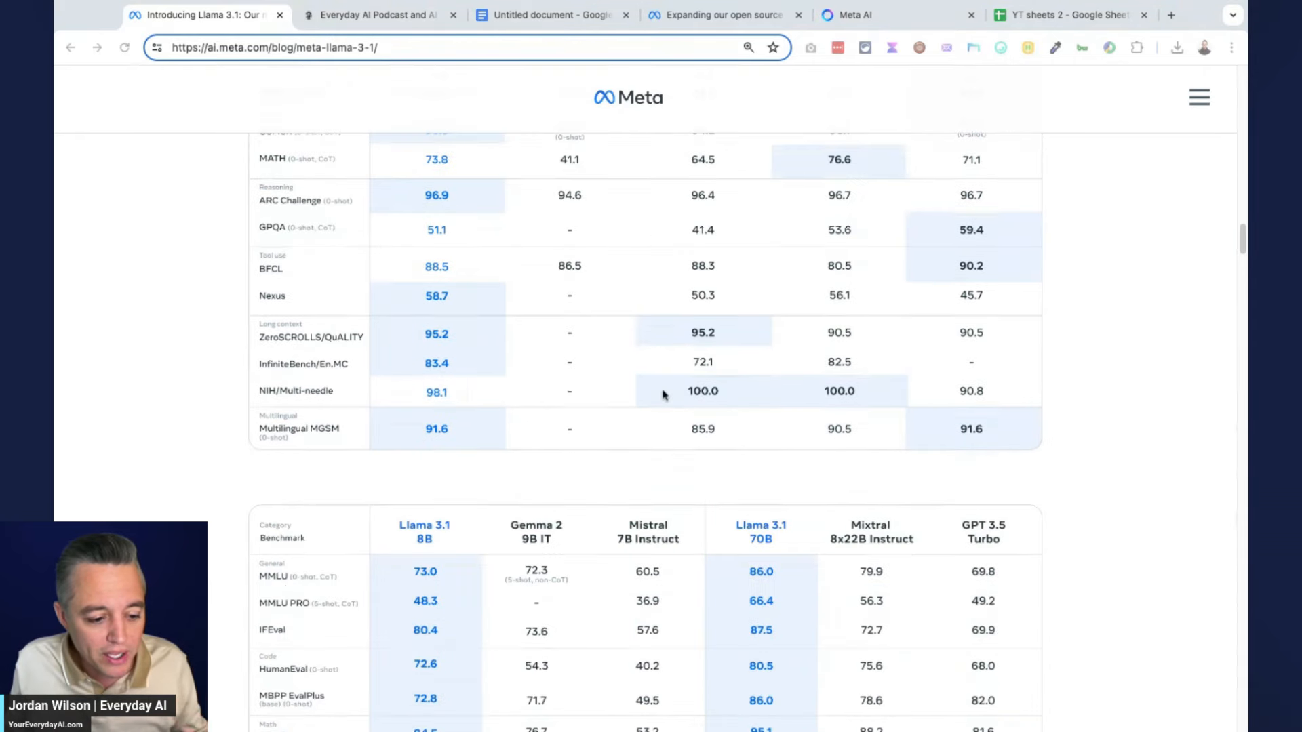
scroll(664, 394, down, 2)
scroll(664, 394, down, 2)
scroll(663, 394, down, 1)
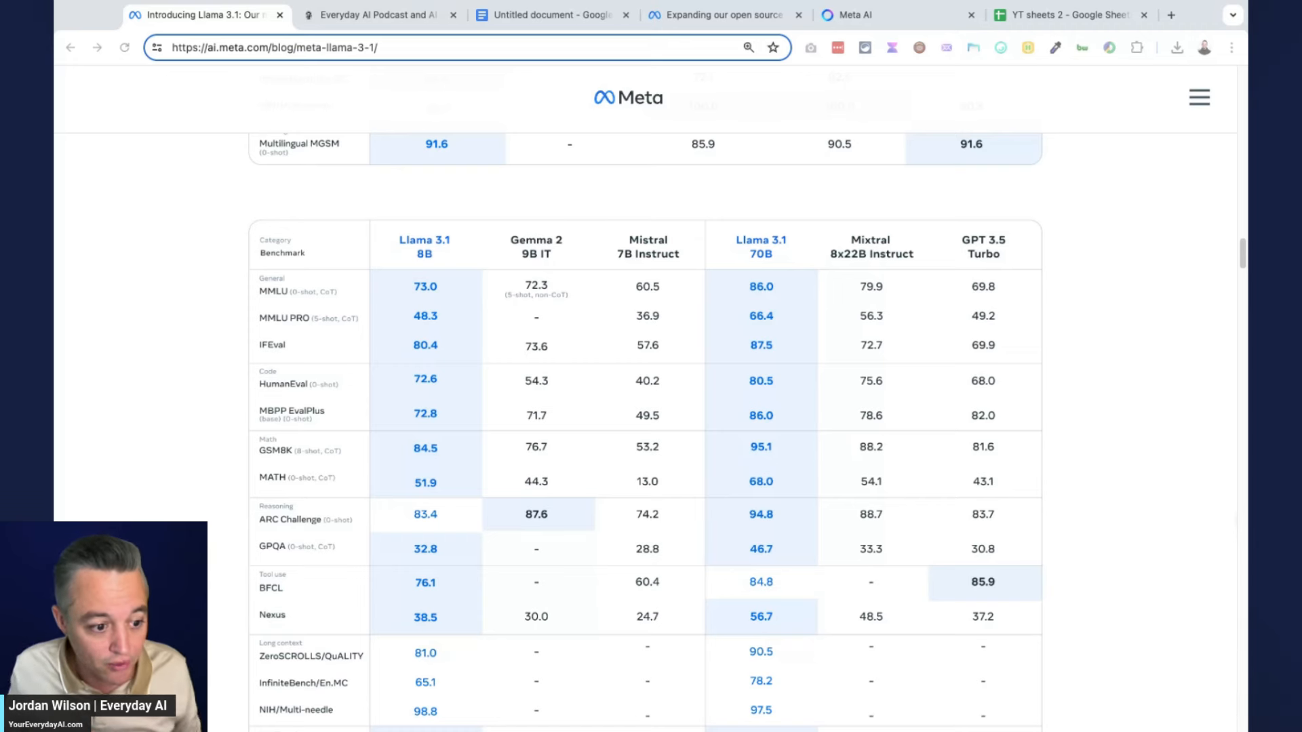
scroll(652, 408, down, 1)
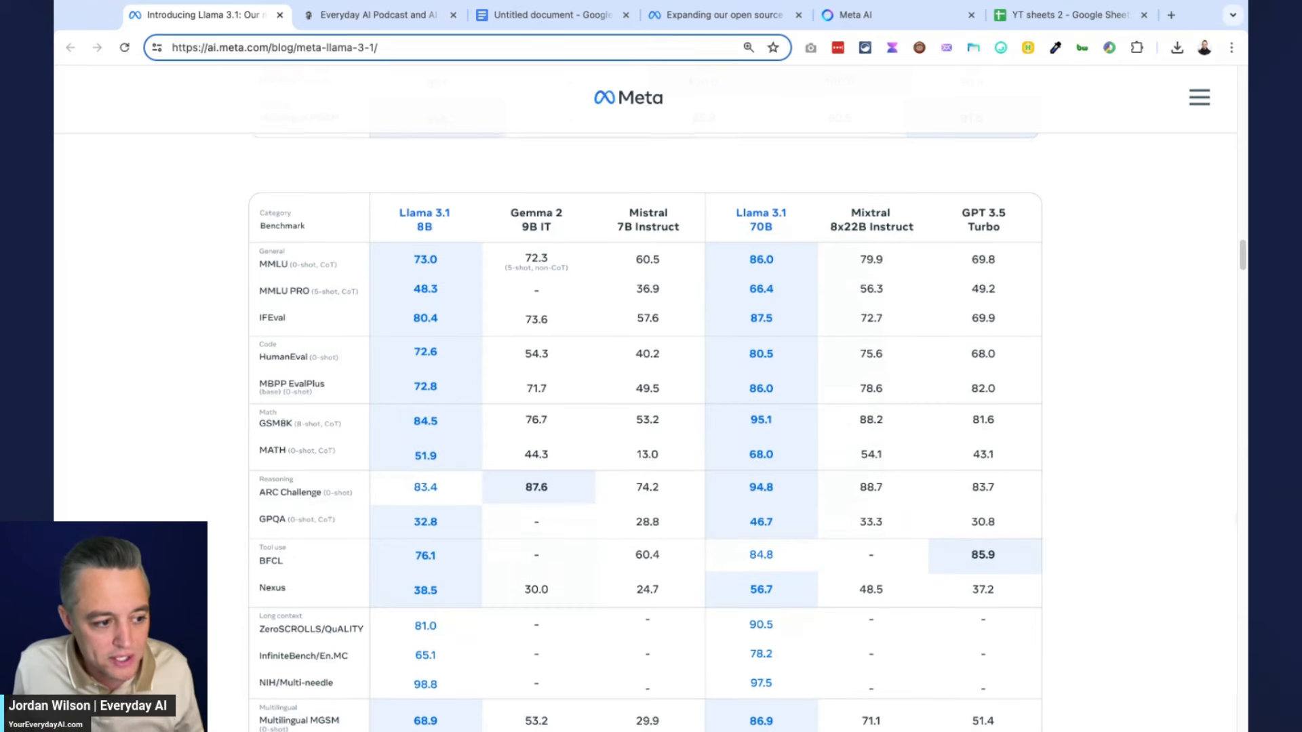
scroll(651, 407, down, 1)
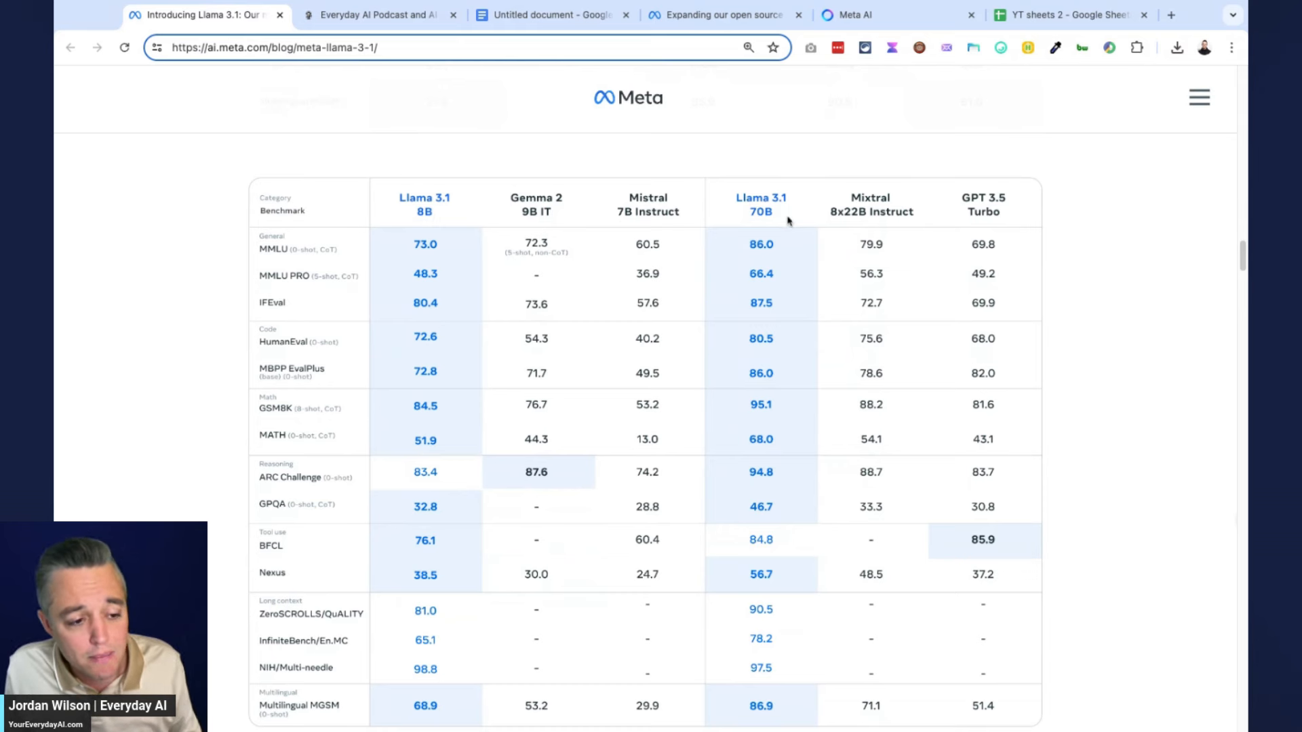
scroll(822, 271, down, 1)
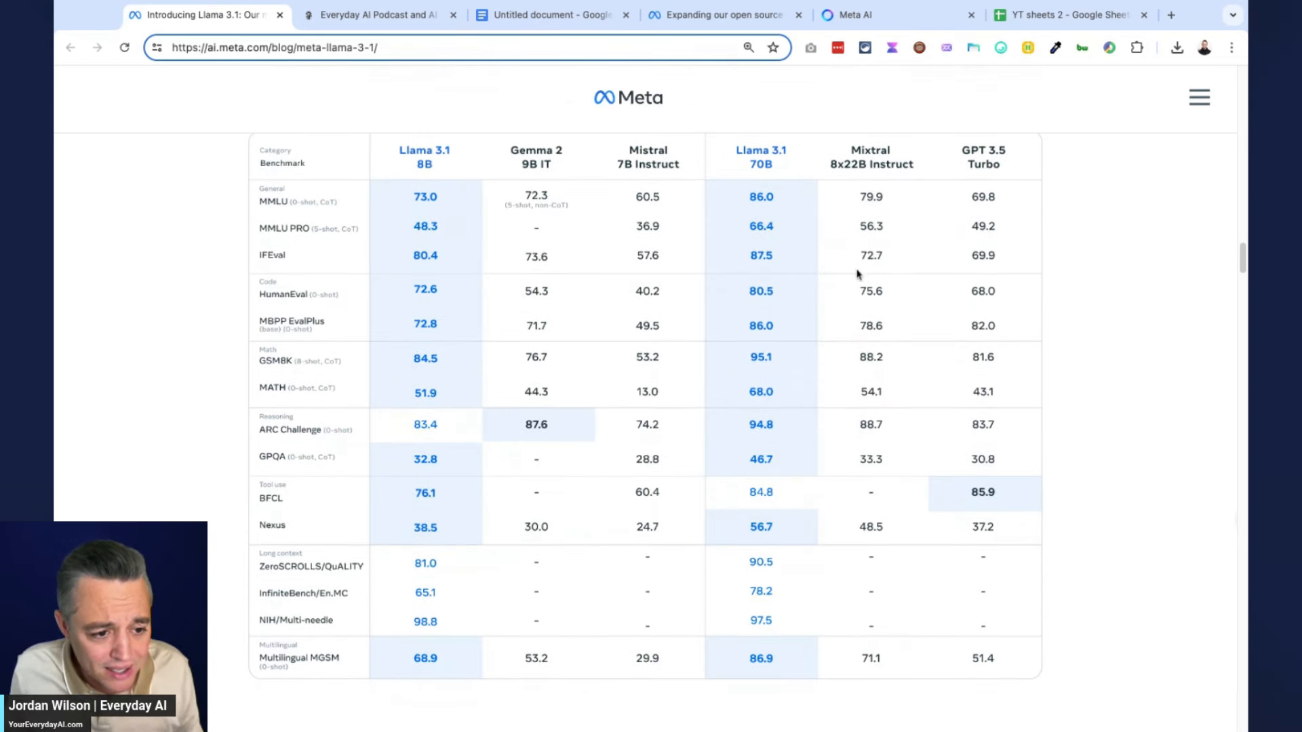
scroll(860, 277, up, 1)
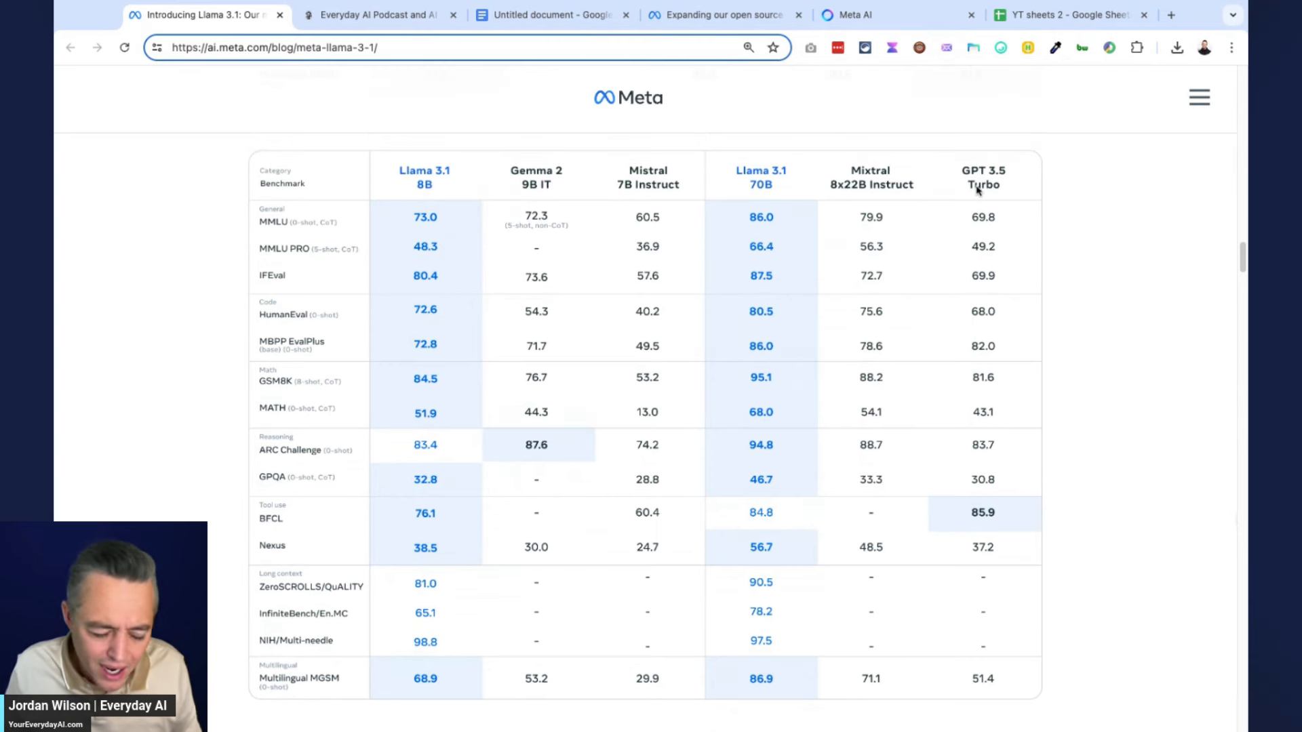
scroll(1026, 267, down, 2)
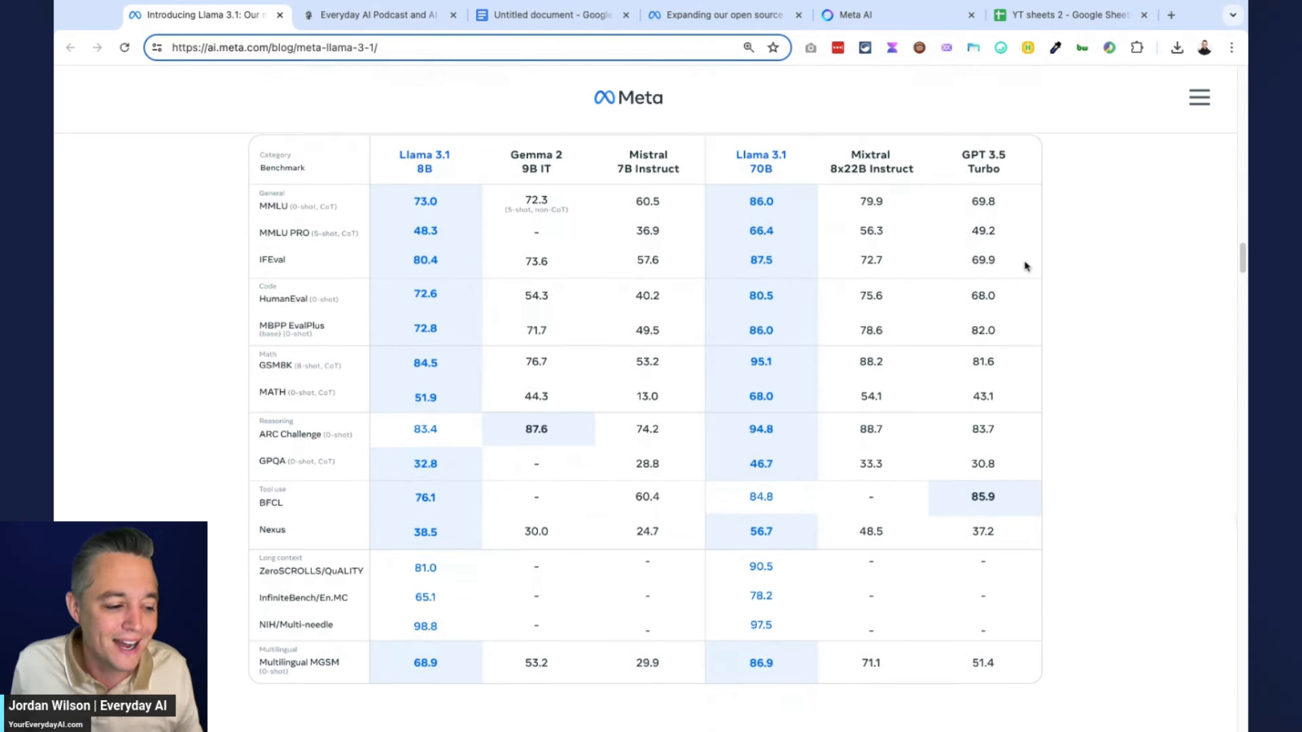
scroll(1025, 266, down, 2)
scroll(1026, 266, down, 4)
scroll(1025, 266, down, 3)
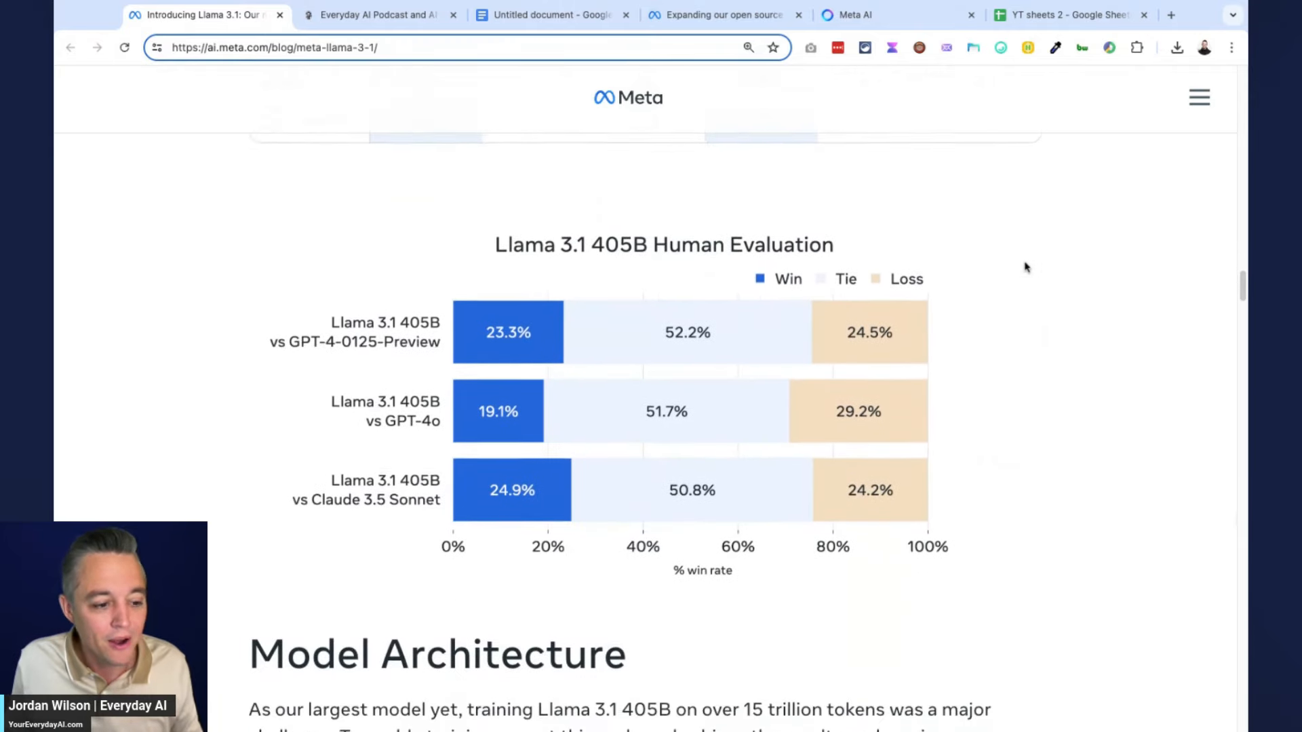
scroll(1025, 267, down, 1)
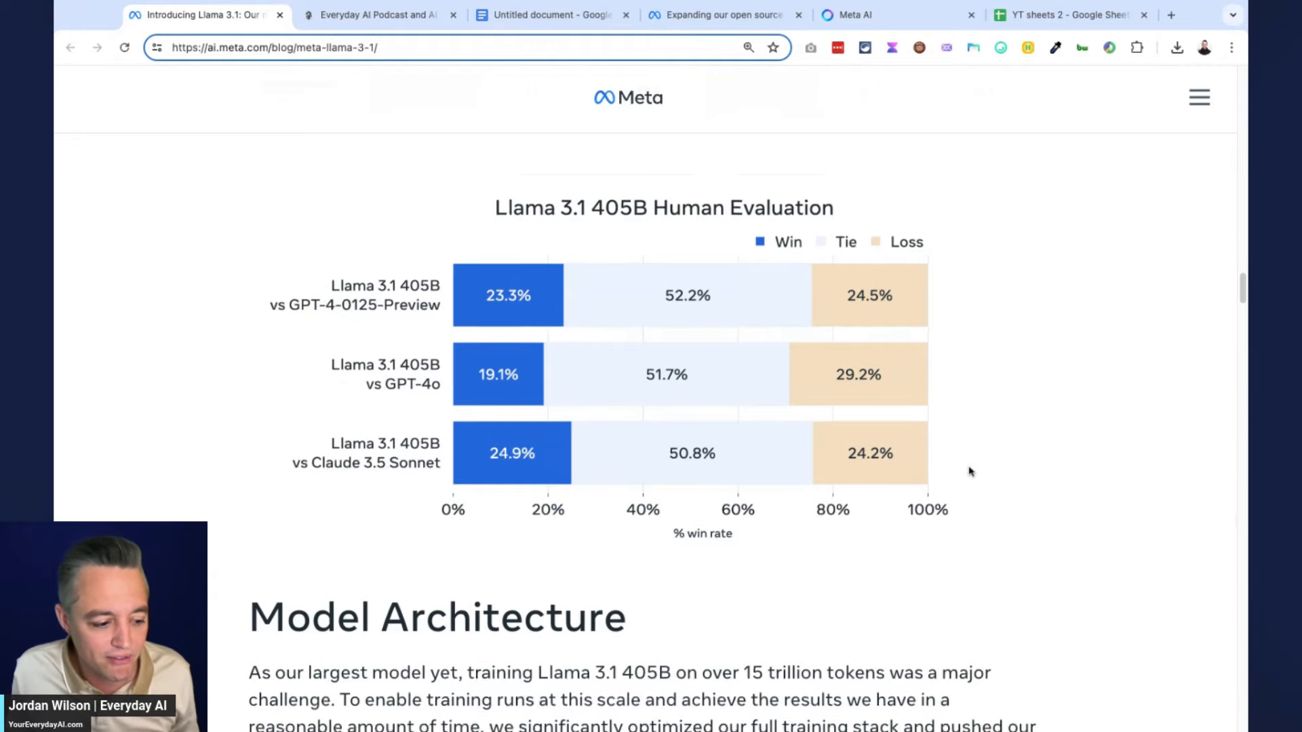
scroll(970, 471, down, 5)
scroll(970, 472, down, 1)
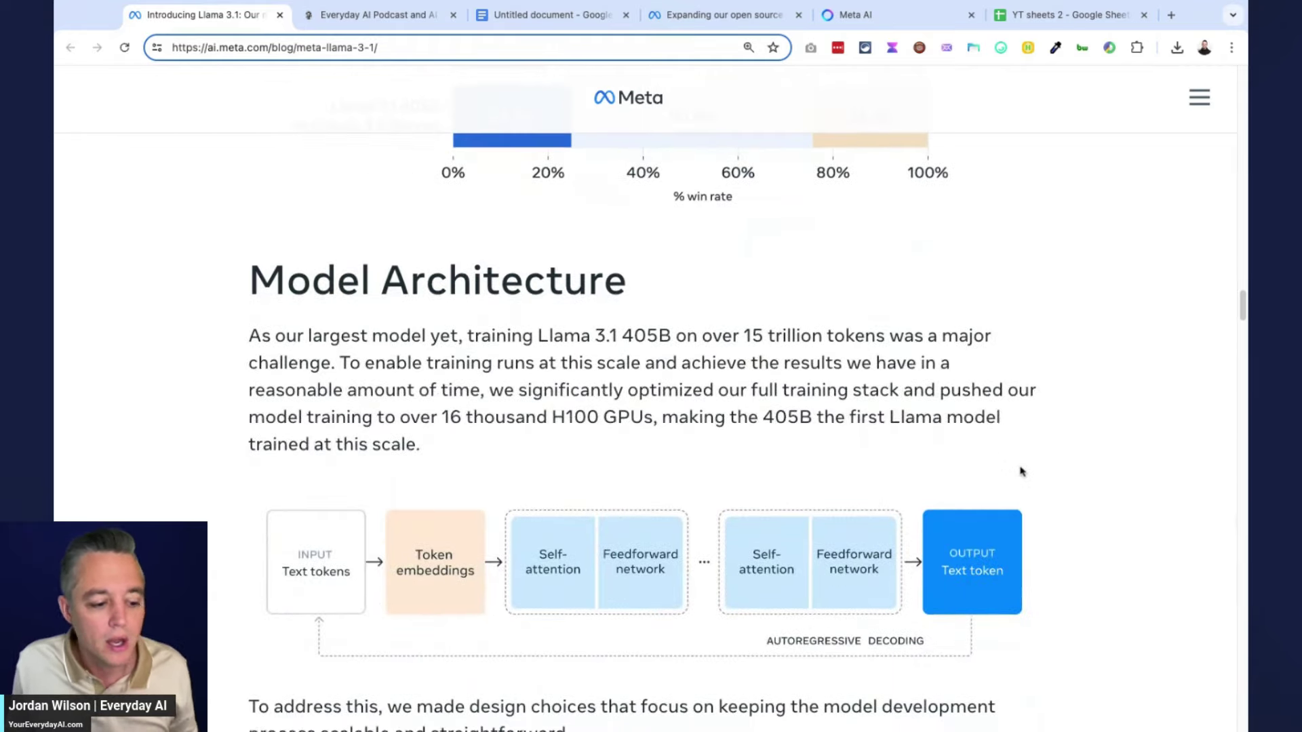
Step: Switch to the Meta AI chat and highlight the Meta Llama 3-405B preview announcement
click(917, 15)
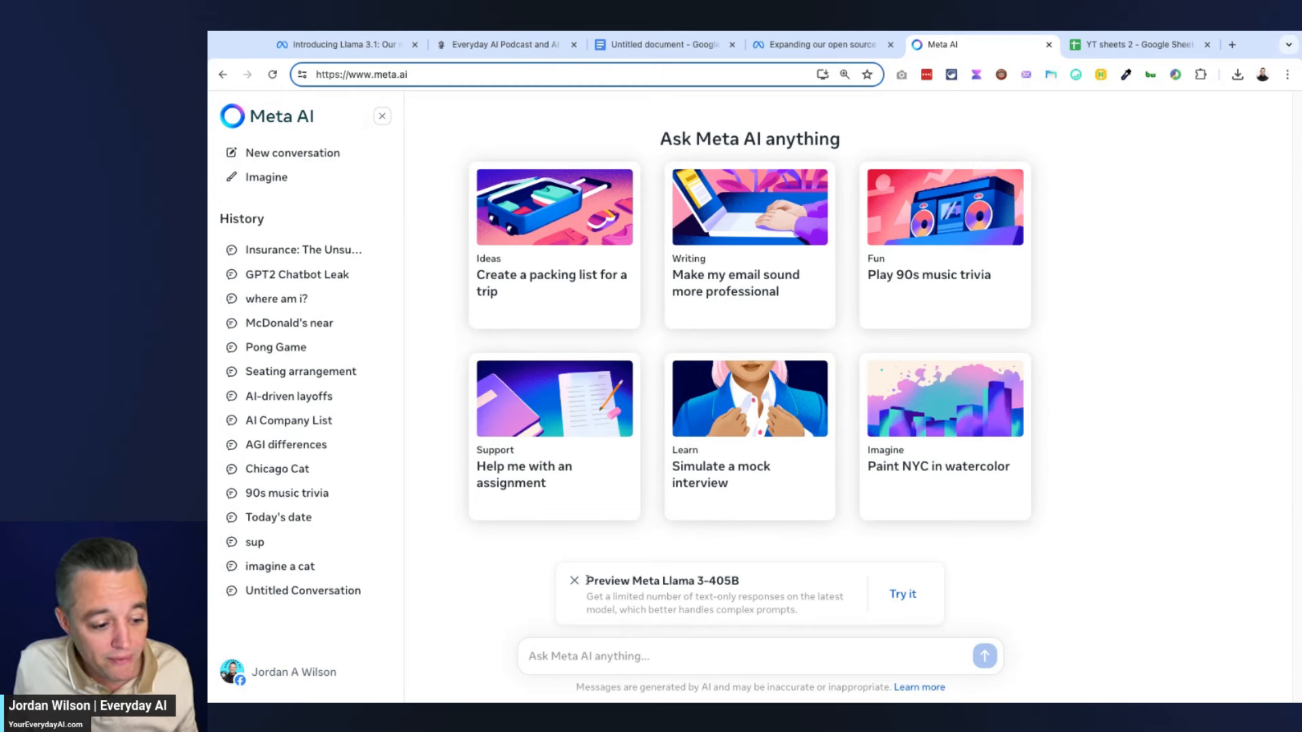
drag(588, 580, 799, 611)
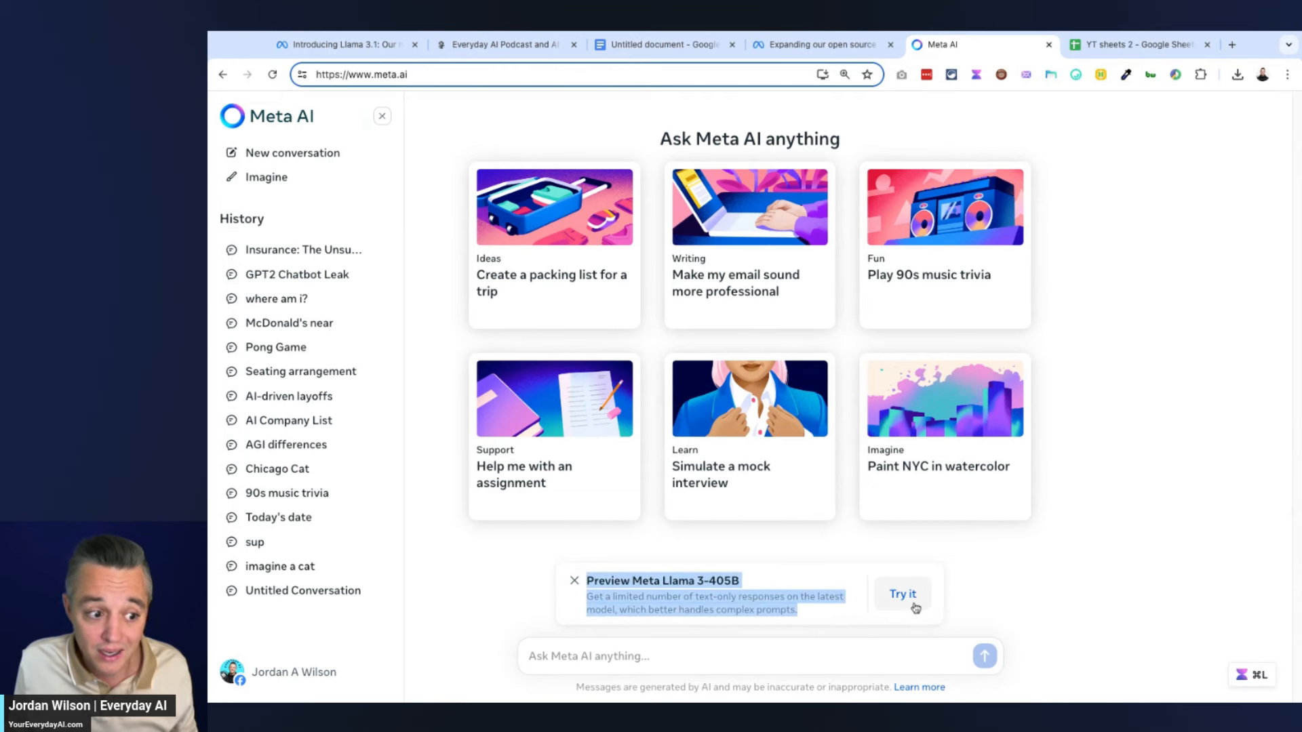
Step: Switch the chat model from Llama 3-70B to Meta Llama 3-405B Preview
click(907, 598)
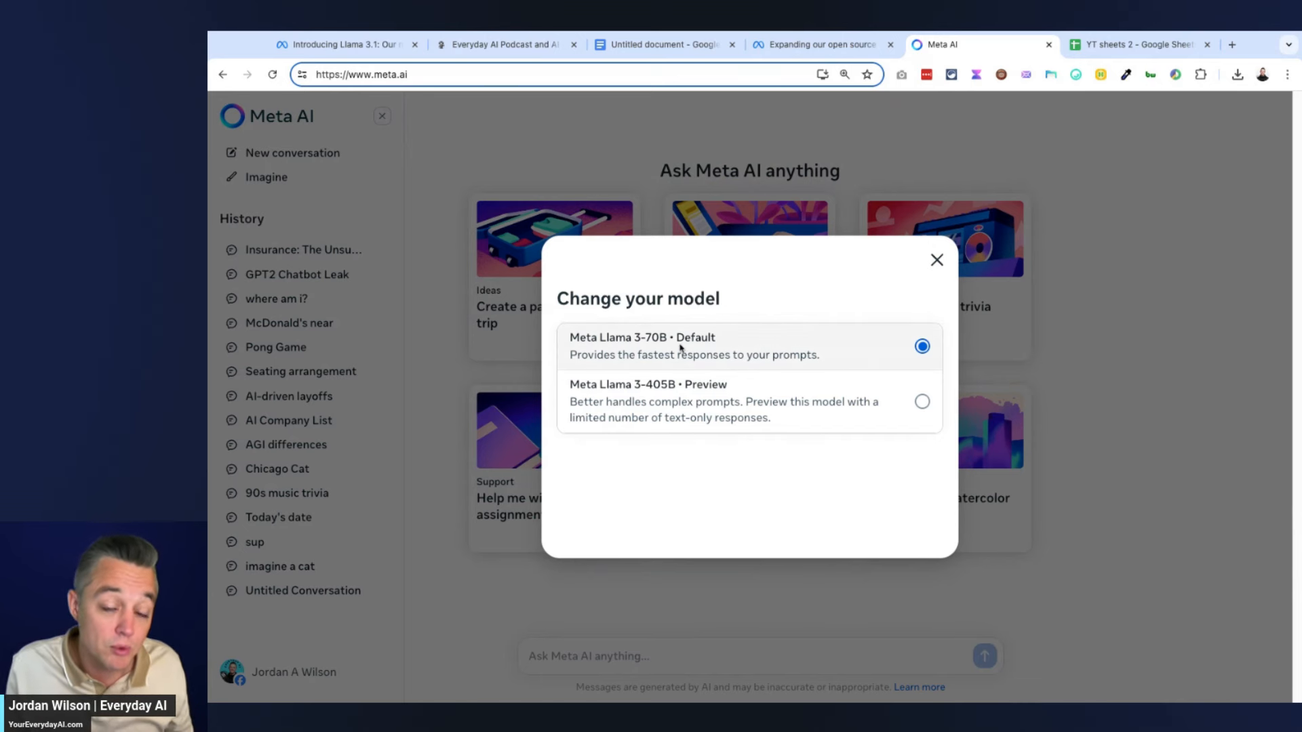
click(691, 400)
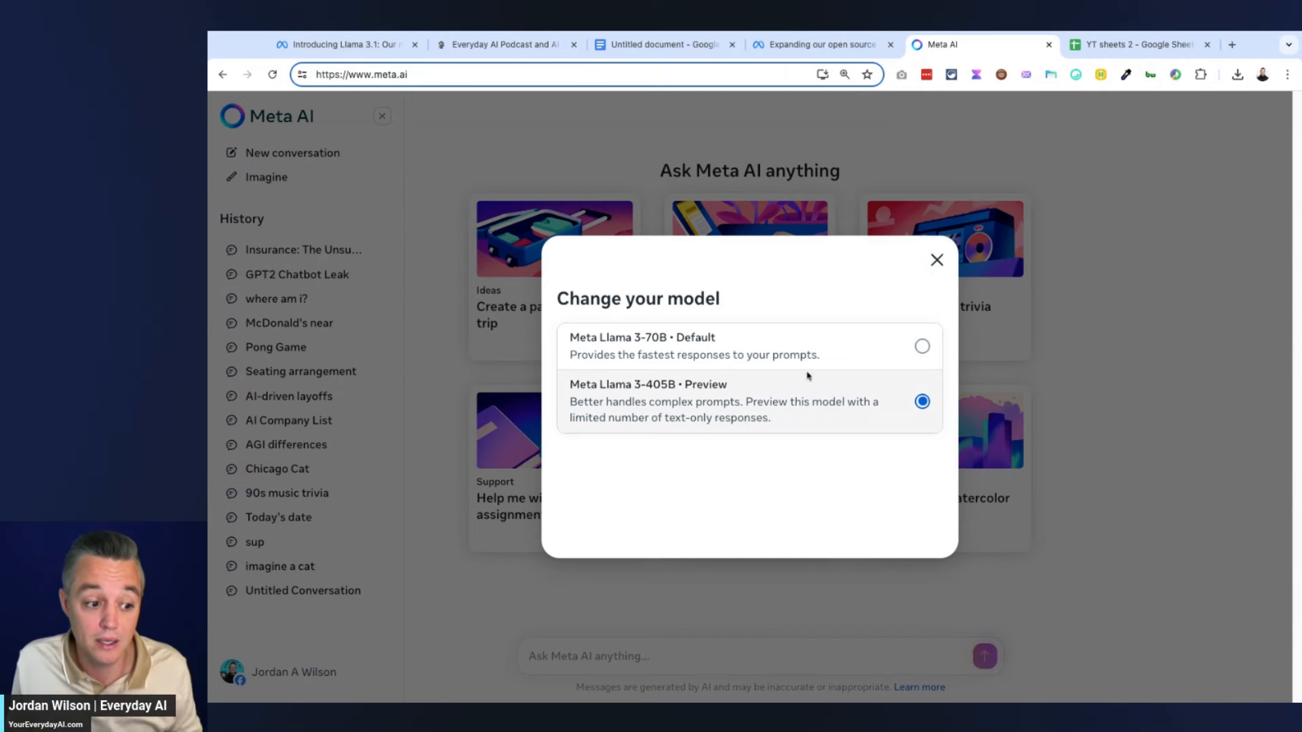
click(1120, 361)
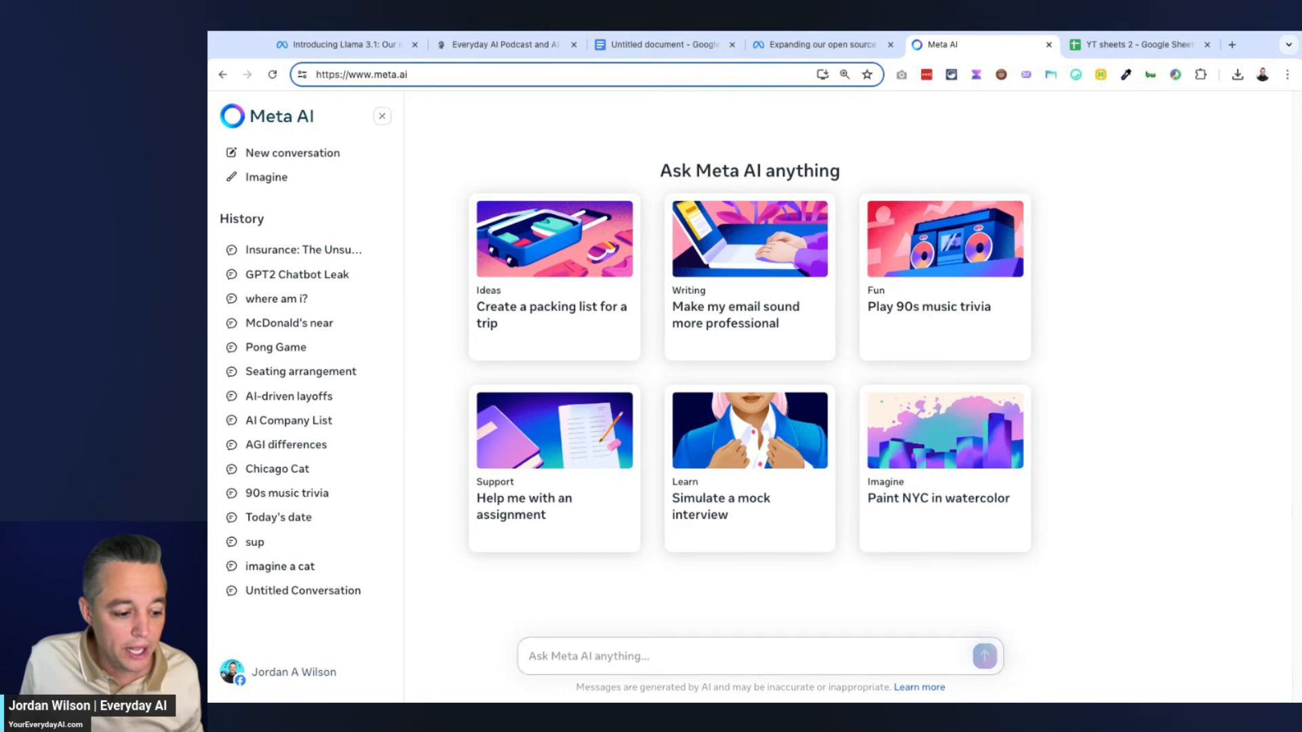
Step: Send the apples-and-bananas puzzle with the history sidebar hidden and highlight the submitted prompt
text(I just woke up today with six apples and three bananas. Yesterday I ate a banana and two apples. This morning I will eat one apple and no bananas. However, I don't really like apples, and one banana may turn brown tomorrow. Assuming nothing else changes, how many apples and bananas will I have tonight?)
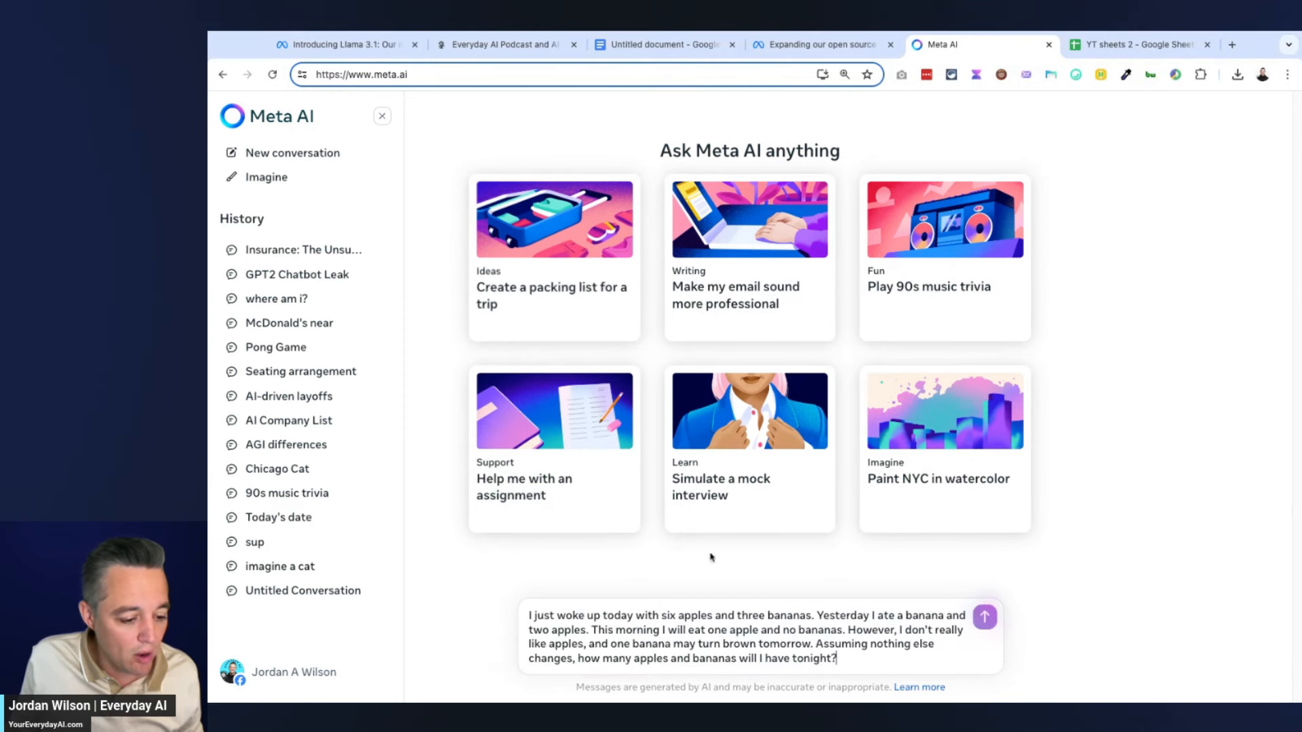
click(382, 116)
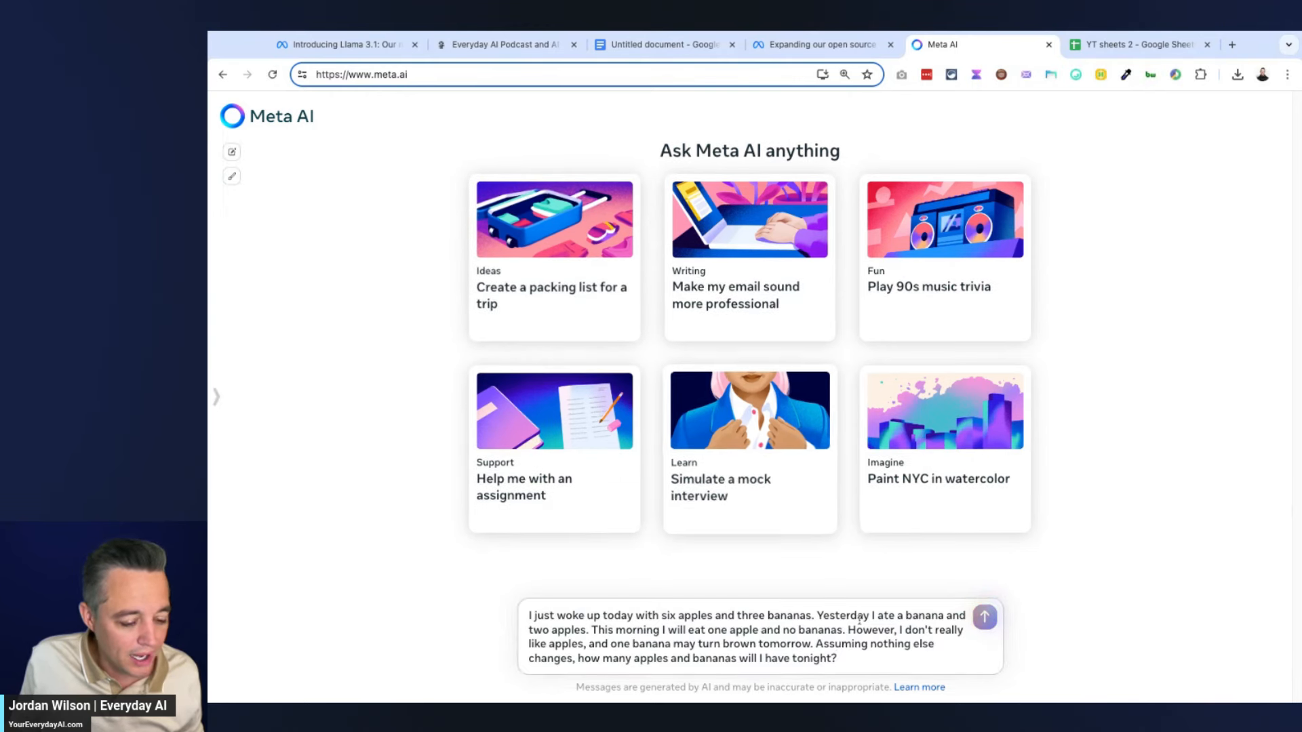
key(Return)
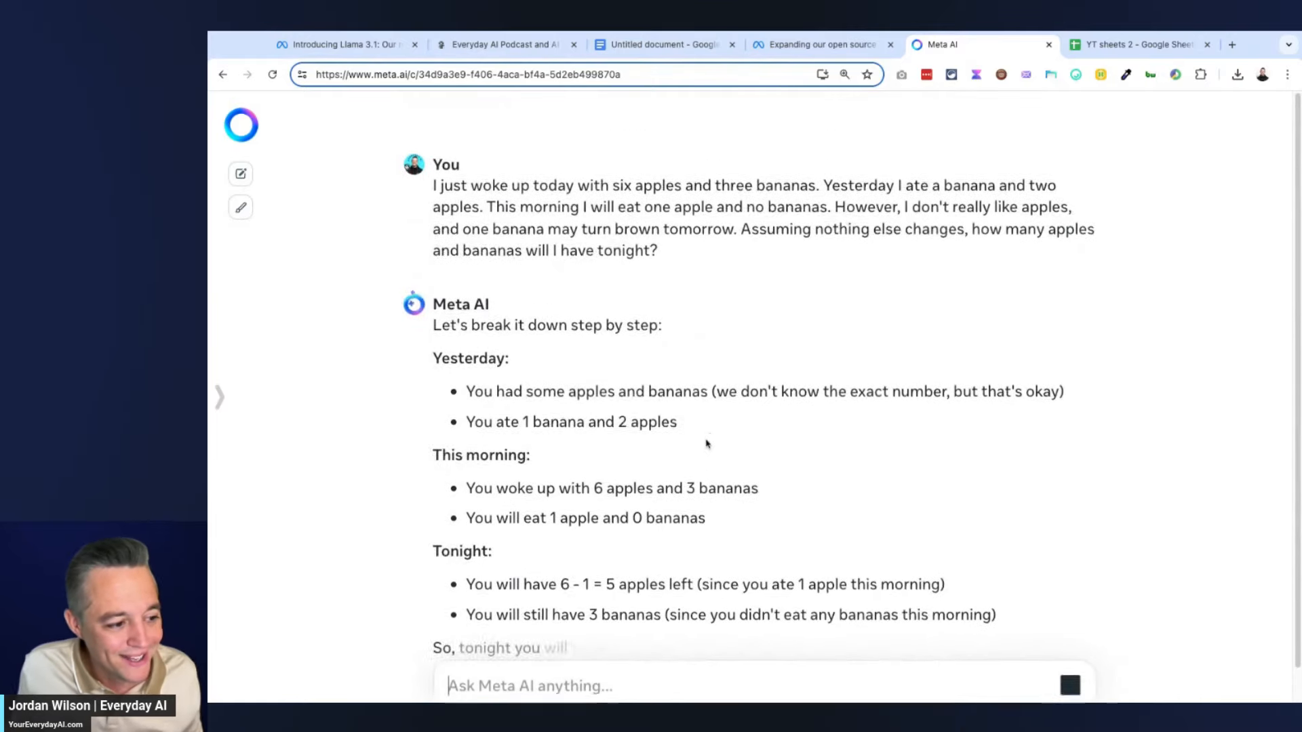
double_click(628, 161)
click(618, 162)
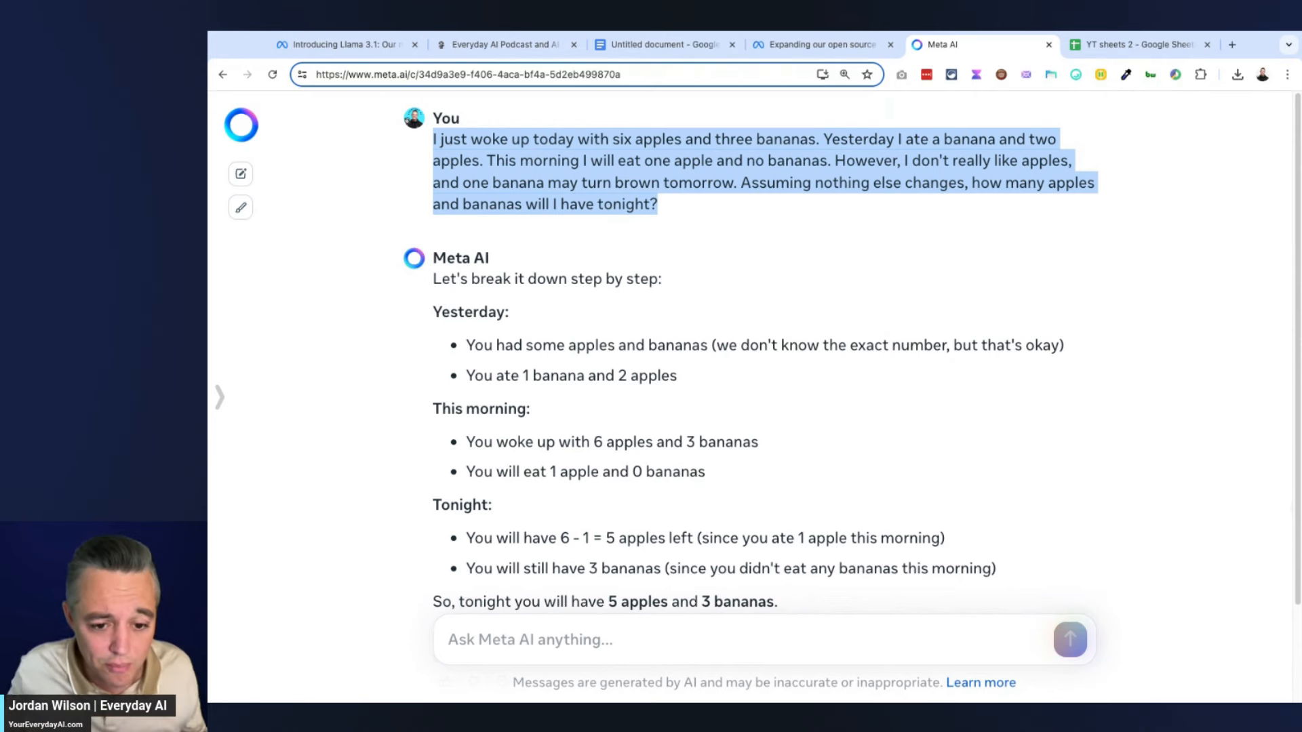
Step: Highlight the 5 apples and 3 bananas conclusion, then enter the man-and-dog river riddle as the next message
key(alt+Tab)
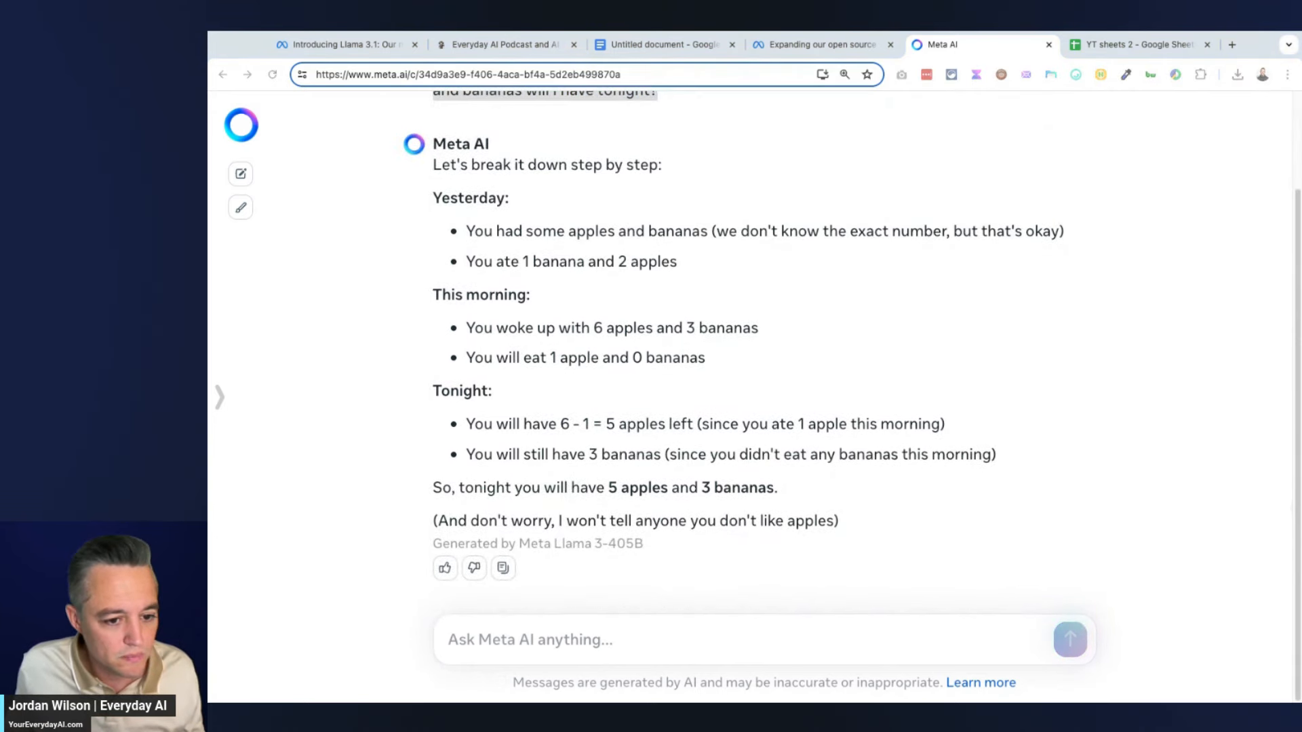
drag(780, 488, 457, 489)
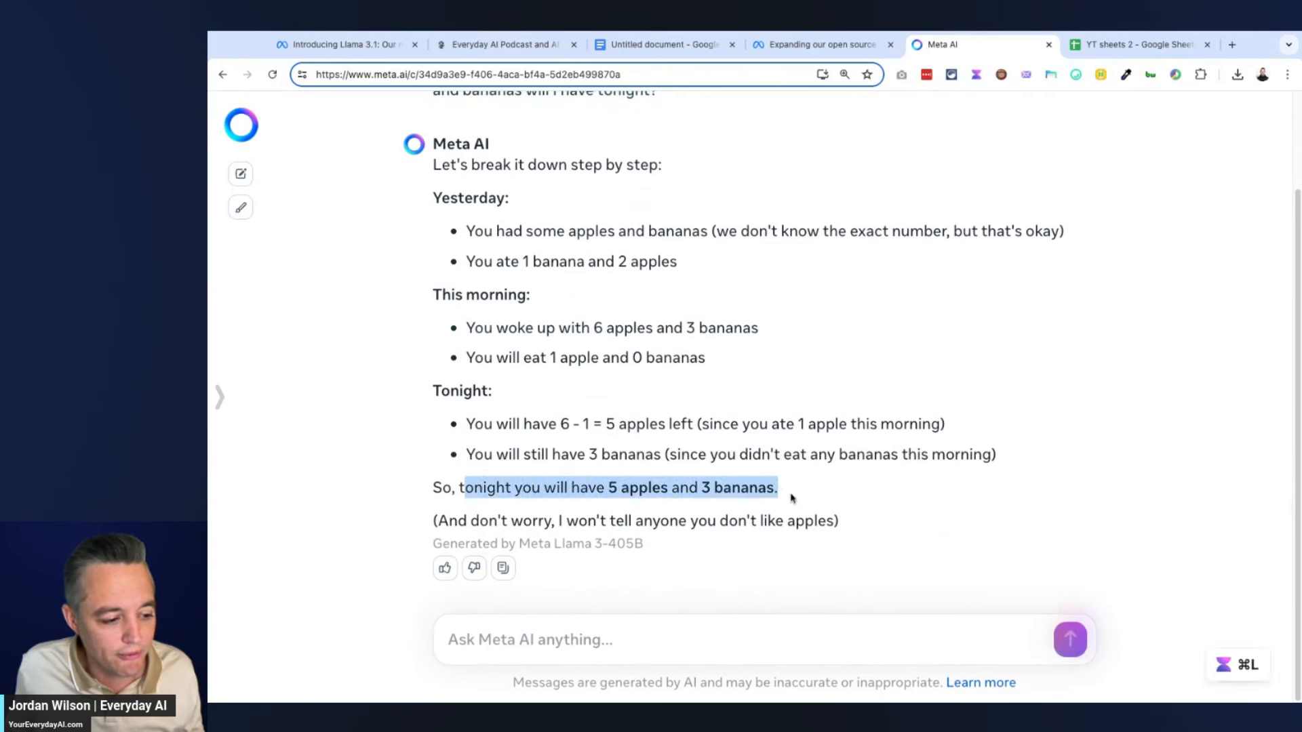
triple_click(791, 497)
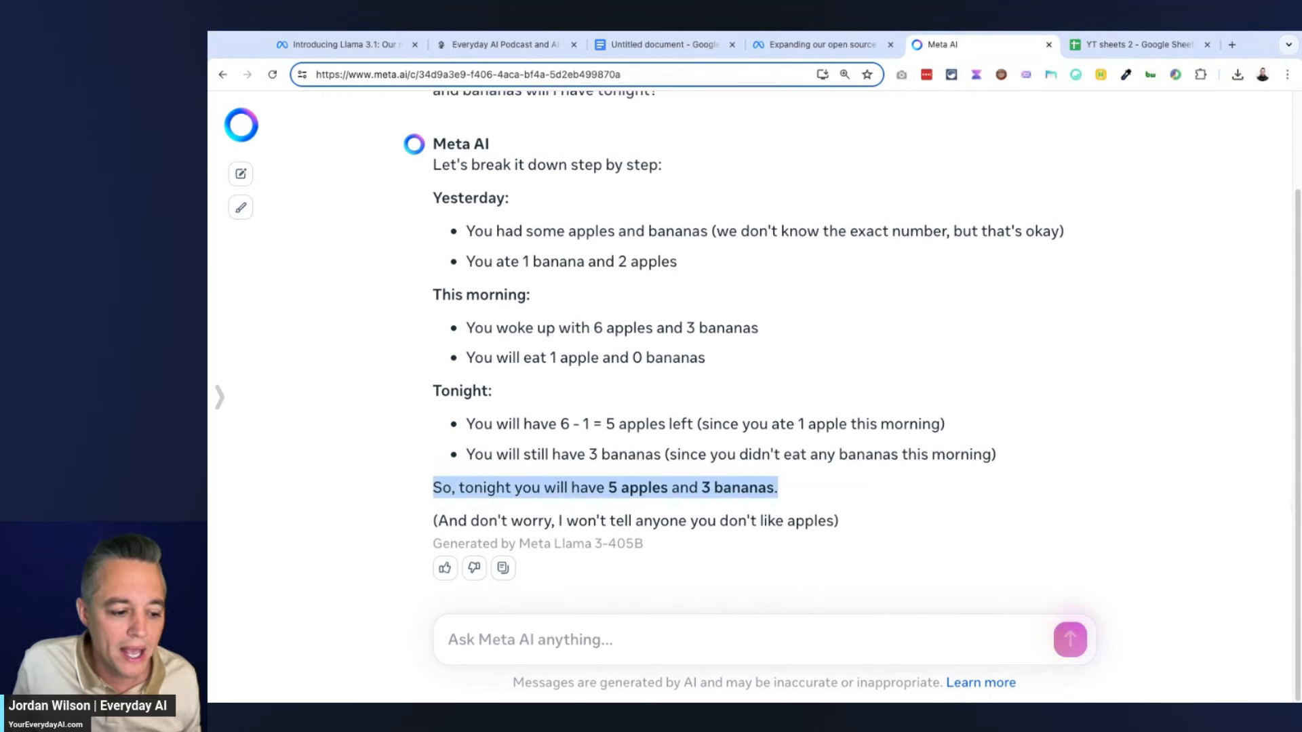
click(696, 627)
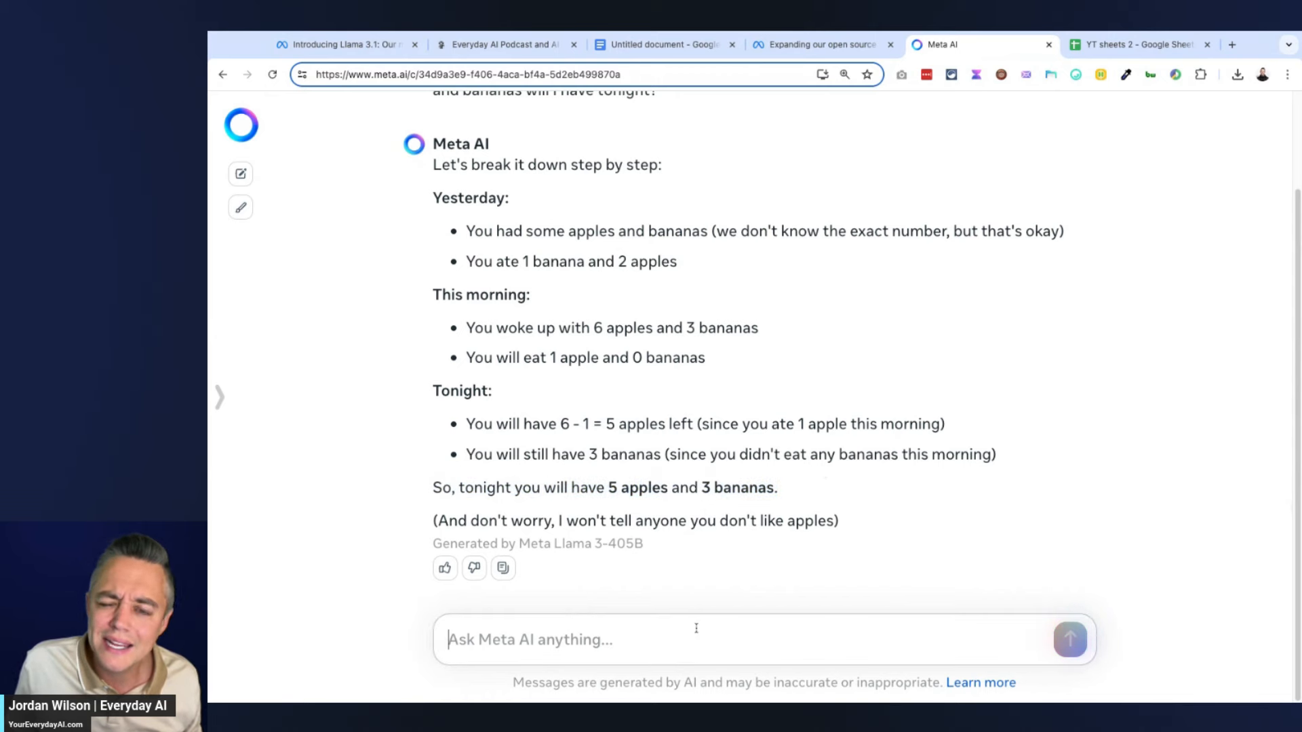
text(A man and his dog are standing on one side of the river. There's a boat with enough room for one human and one animal. How can the man get across with his dog and the fewest number of trips?)
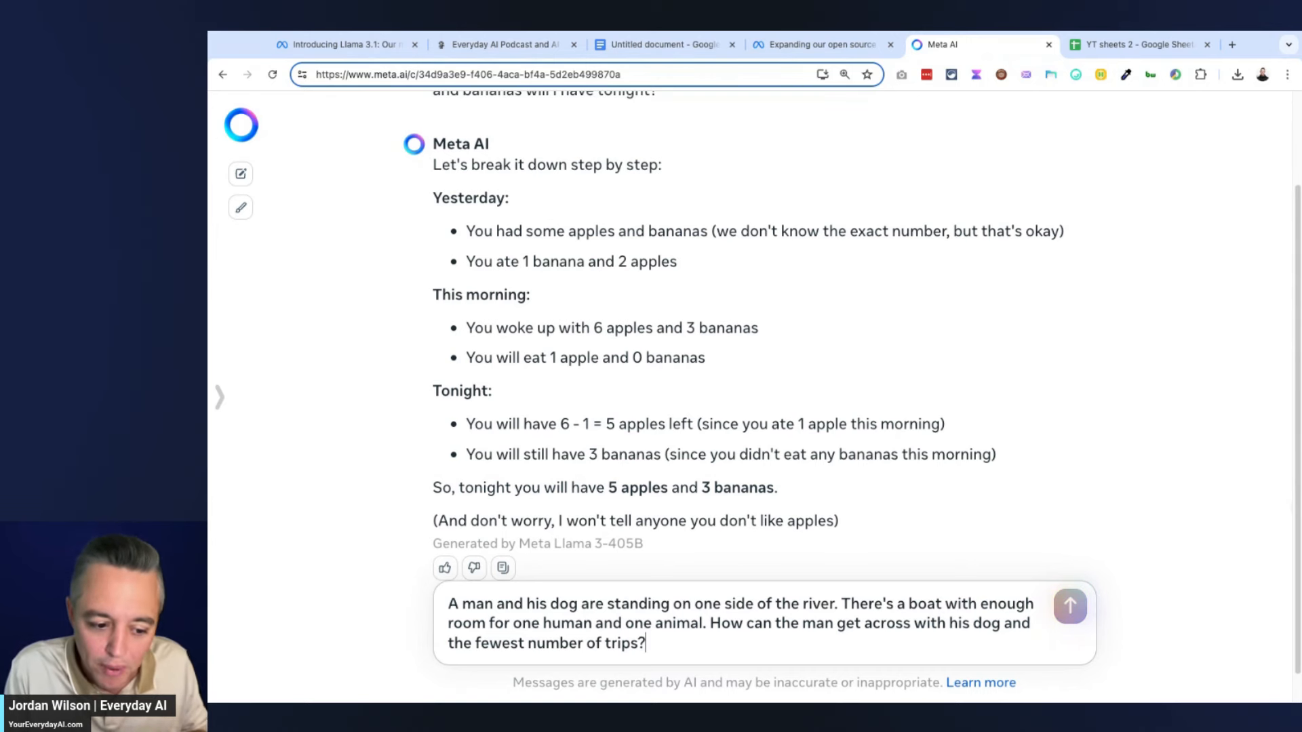
Step: Send the river-crossing riddle and highlight the reply's opening line A classic puzzle!
key(Return)
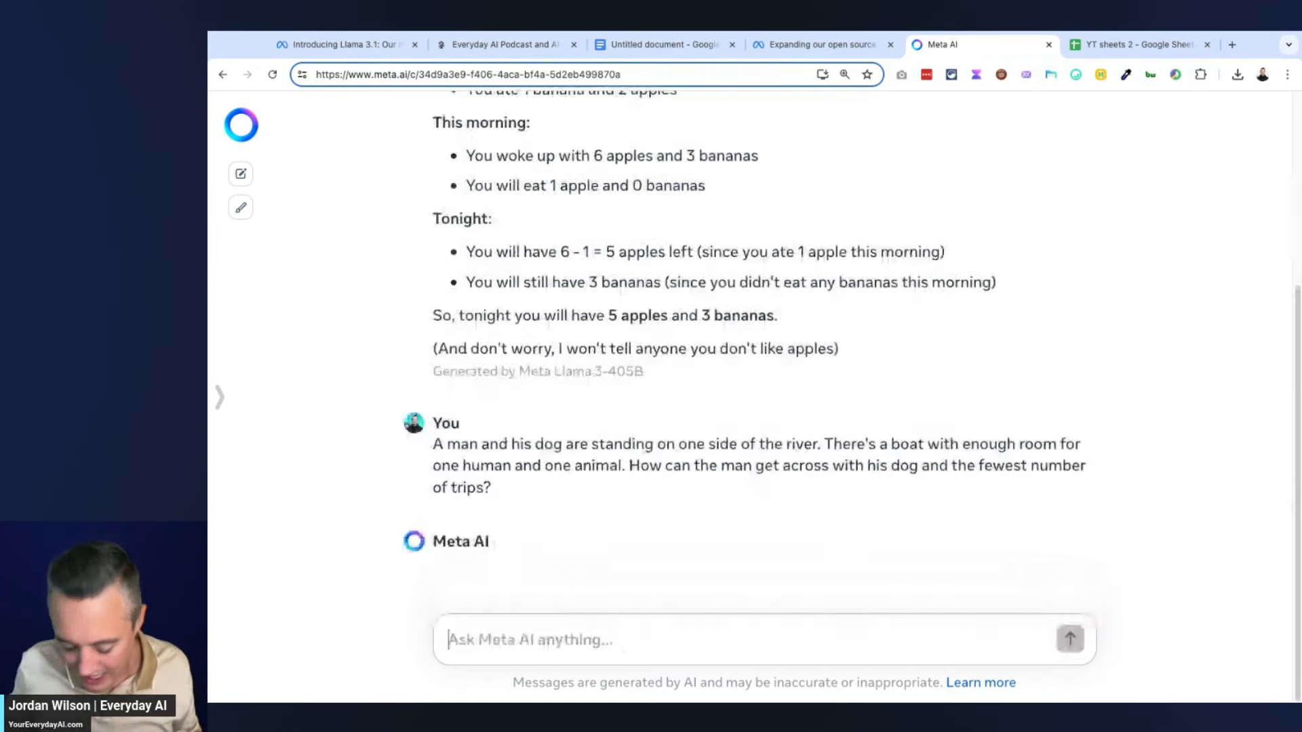
triple_click(692, 463)
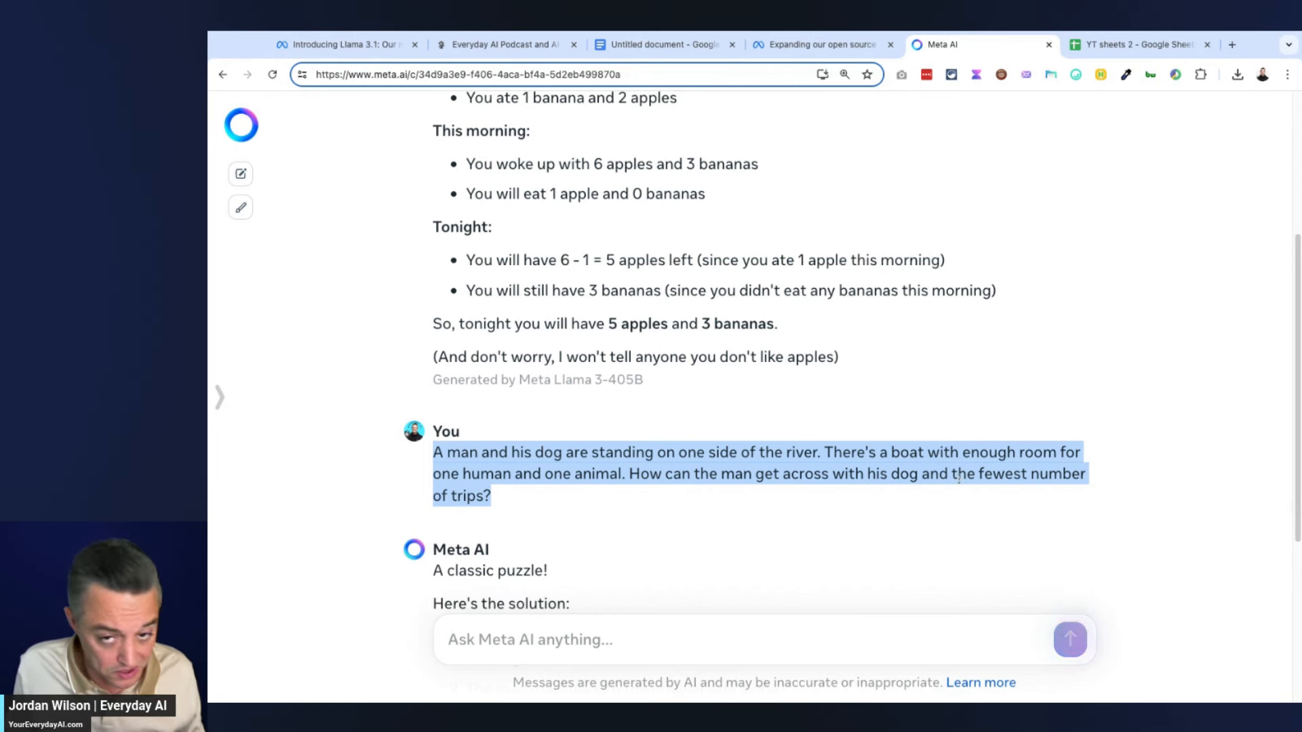
scroll(964, 478, down, 2)
scroll(540, 377, down, 2)
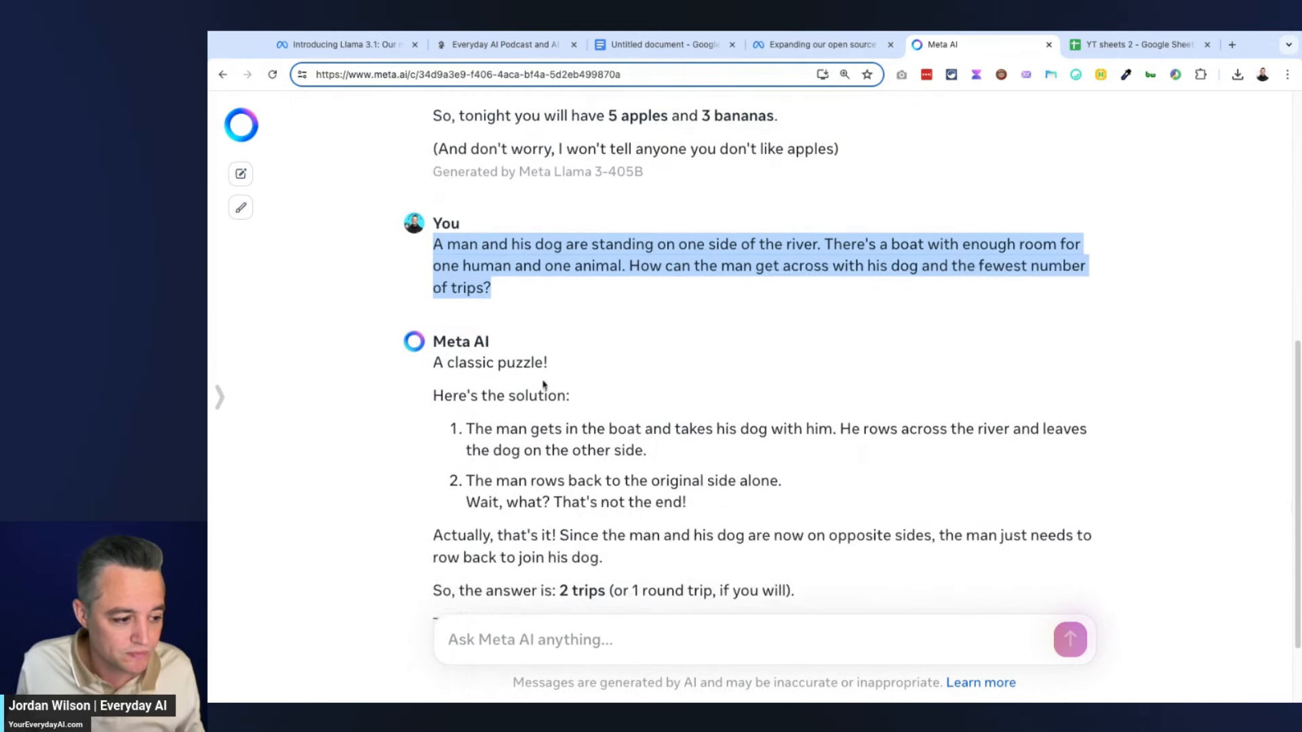
scroll(539, 377, down, 1)
double_click(524, 344)
click(524, 344)
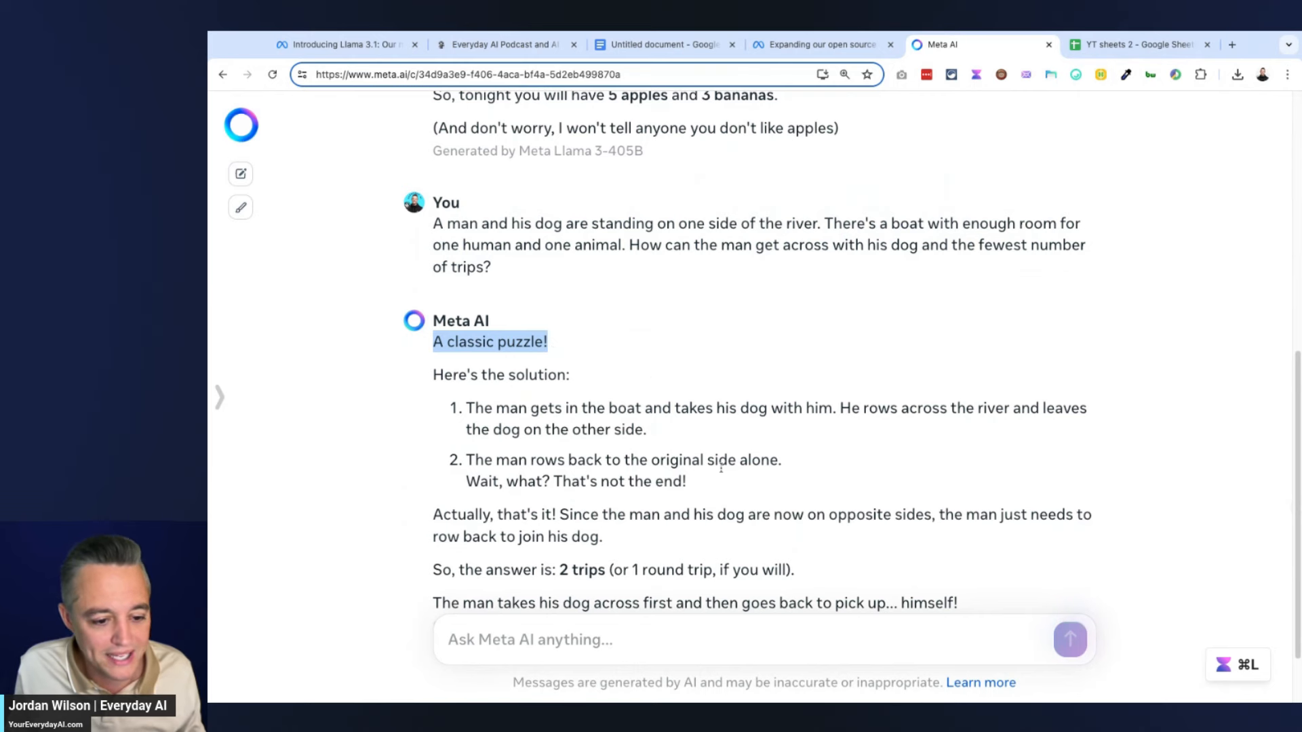
scroll(702, 489, down, 1)
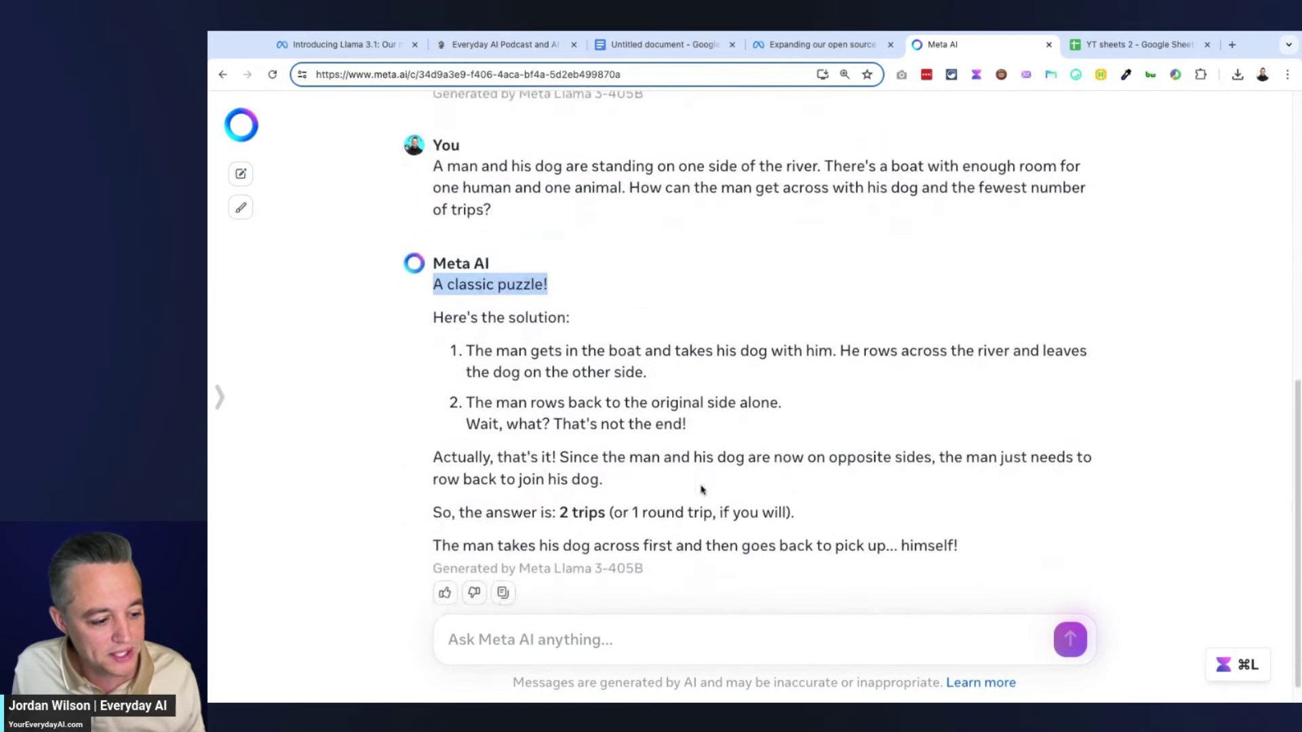
Step: Highlight the 2 trips answer line and the closing line about the man picking up himself
triple_click(663, 510)
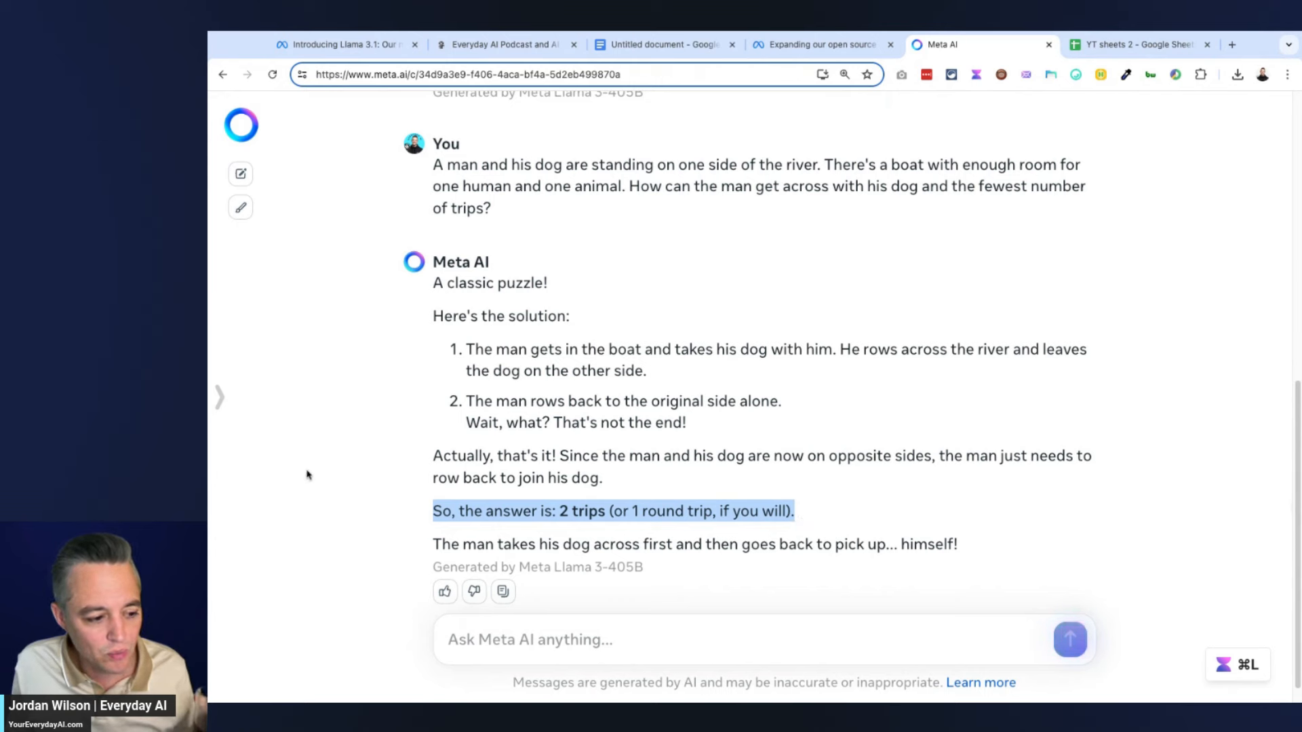
click(769, 516)
triple_click(805, 515)
key(shift+Up)
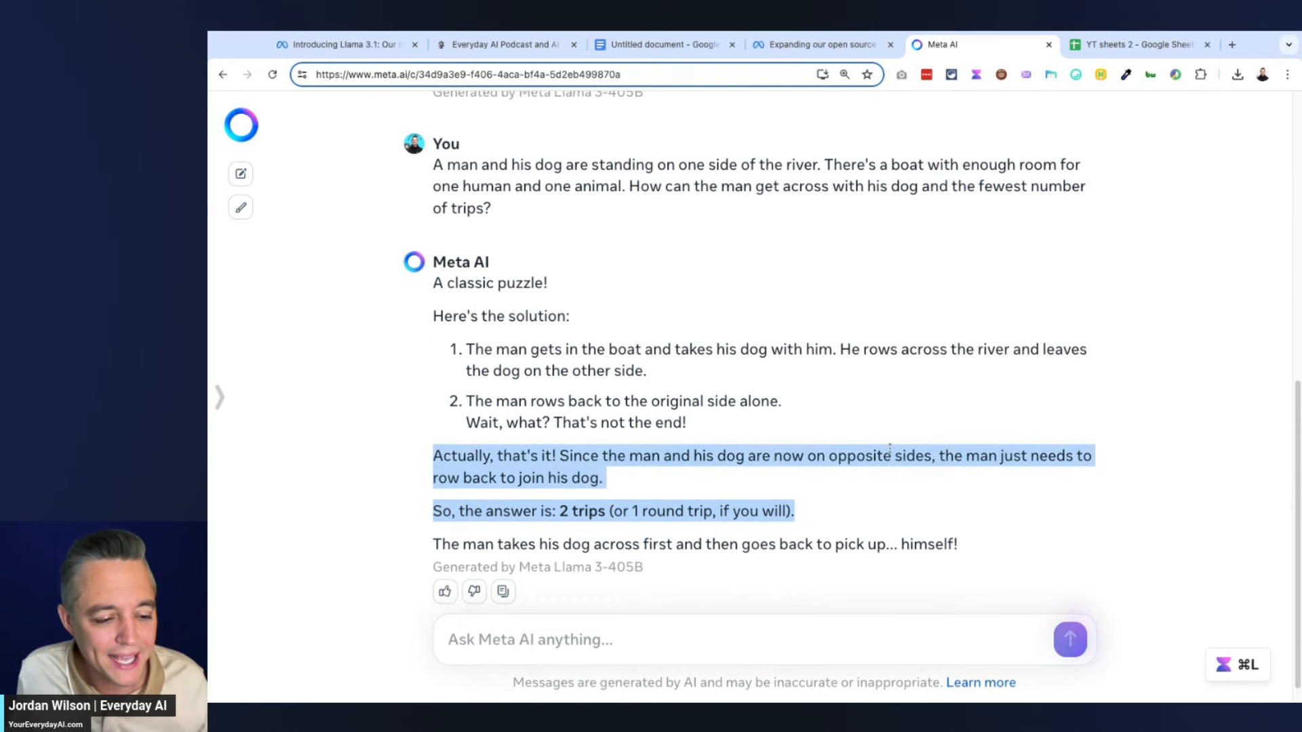
scroll(890, 448, down, 1)
click(677, 521)
triple_click(679, 521)
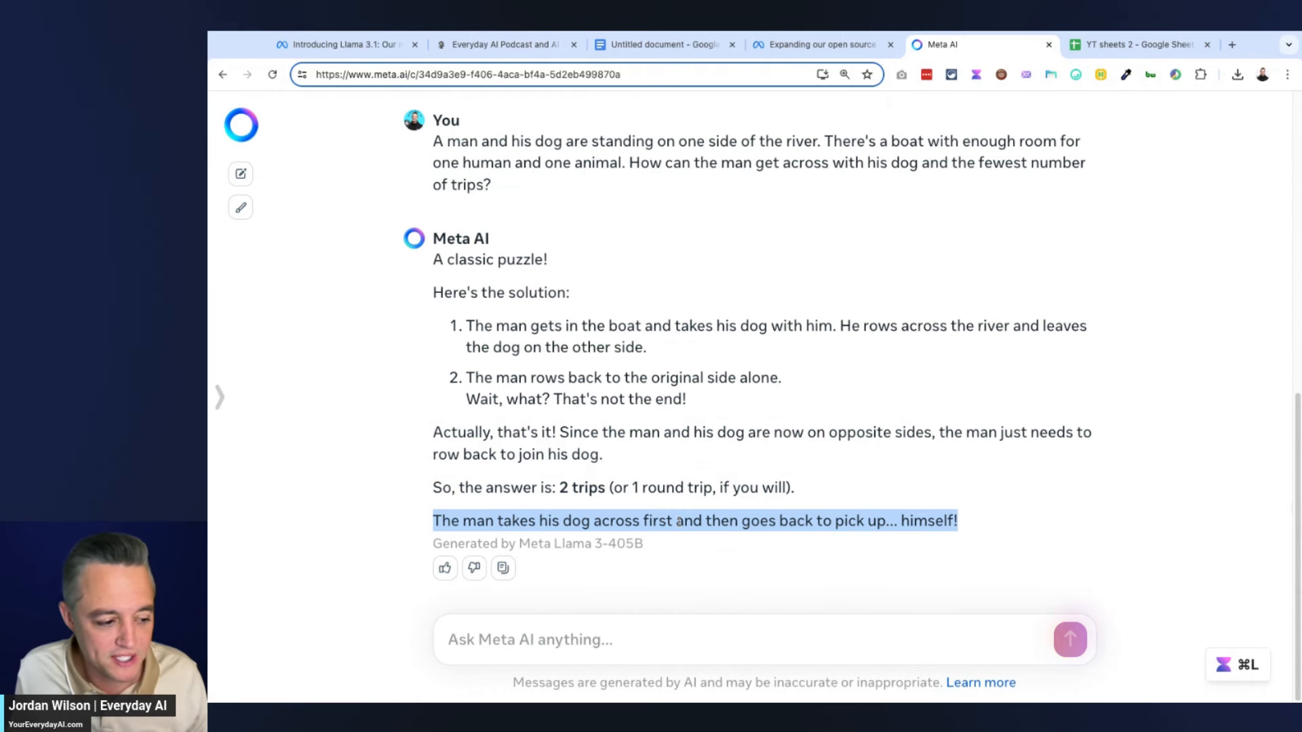
triple_click(670, 490)
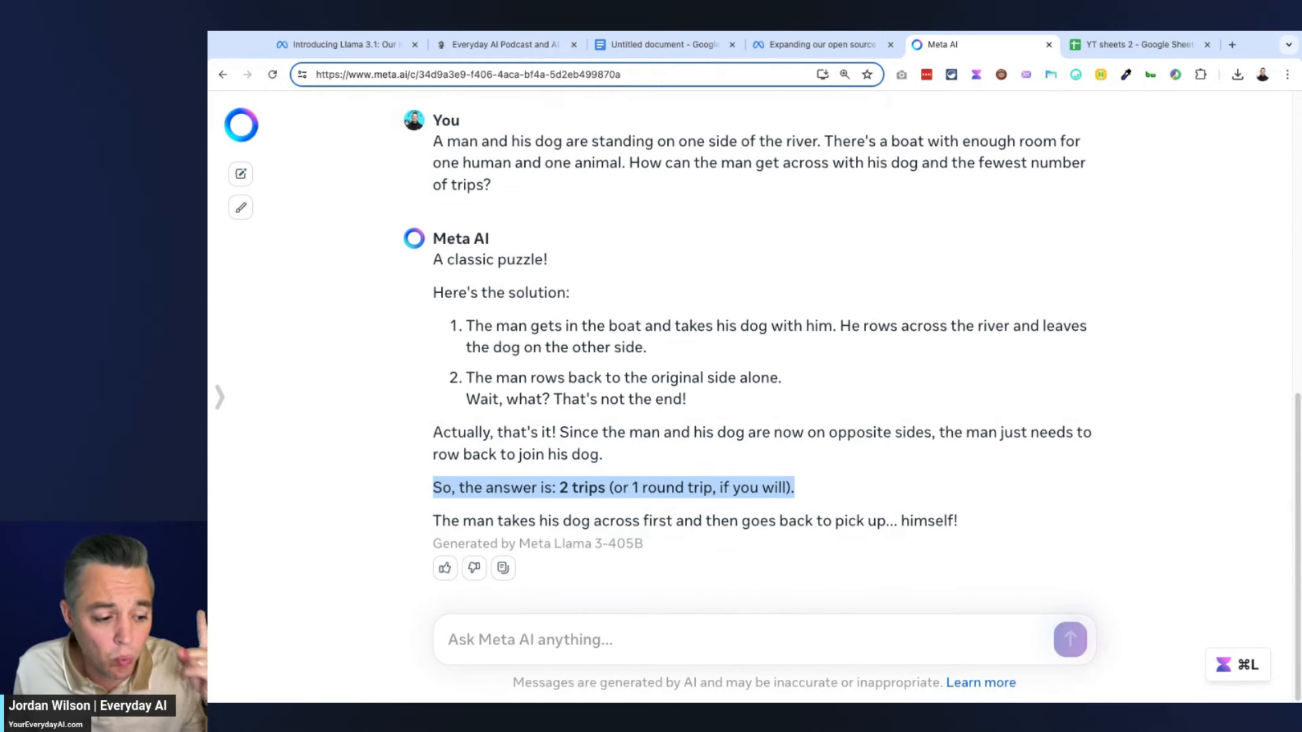
click(815, 496)
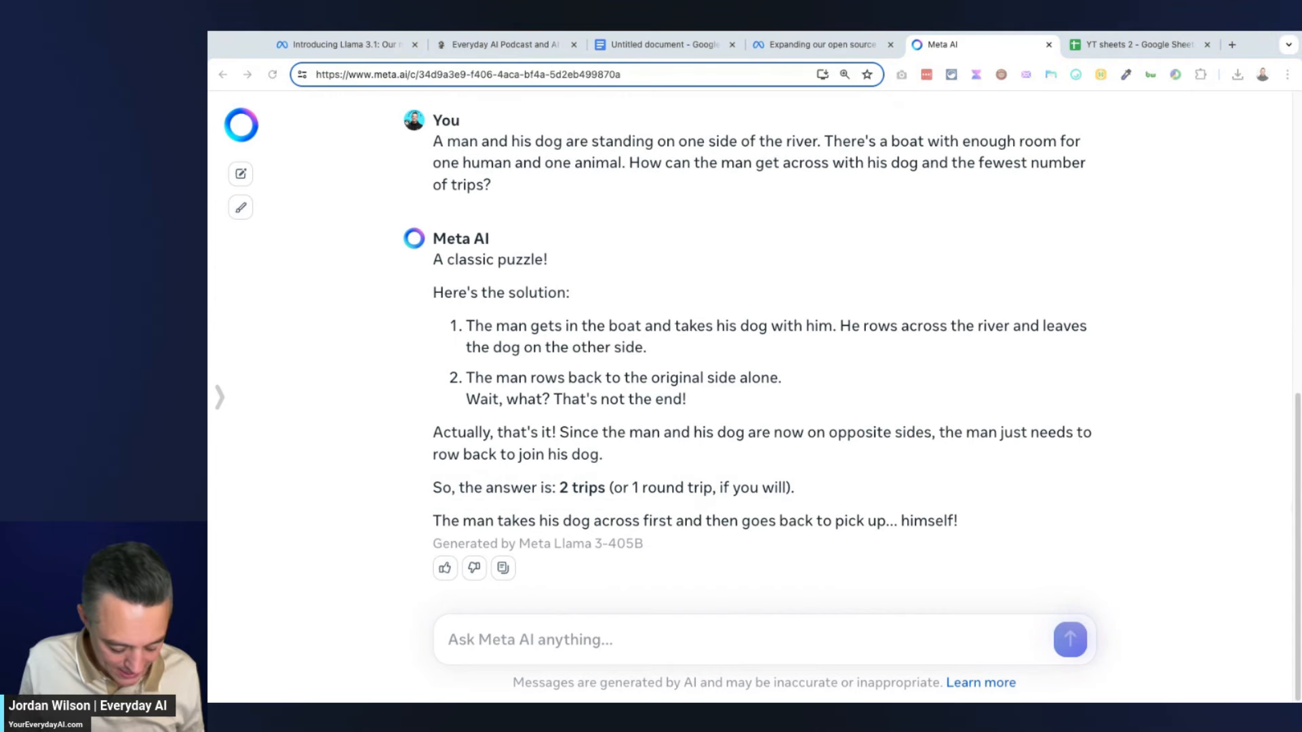
Step: Send the question about 30 t-shirts drying in the sun and highlight the submitted prompt
click(797, 639)
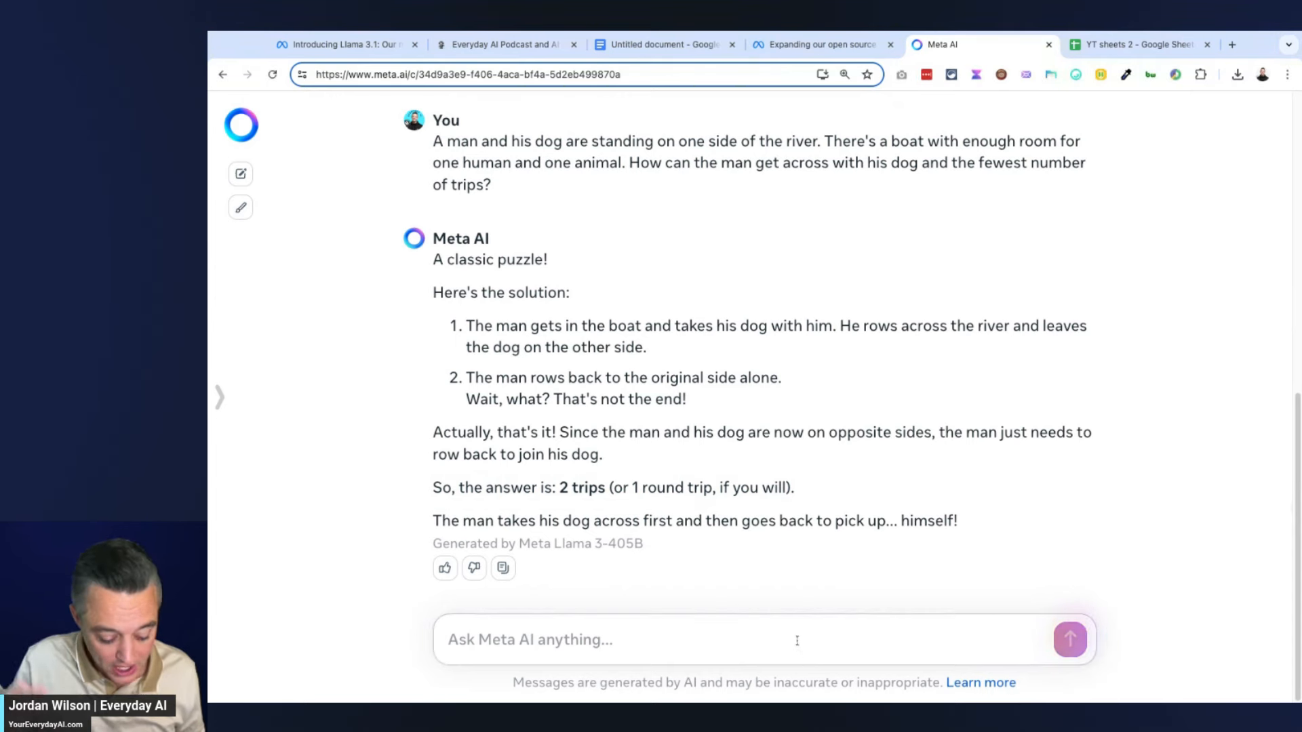
text(If it takes 3 hours to dry ten t-shirts in the sun, how long will it take to dry 30 t-shirts in the sun?)
key(Return)
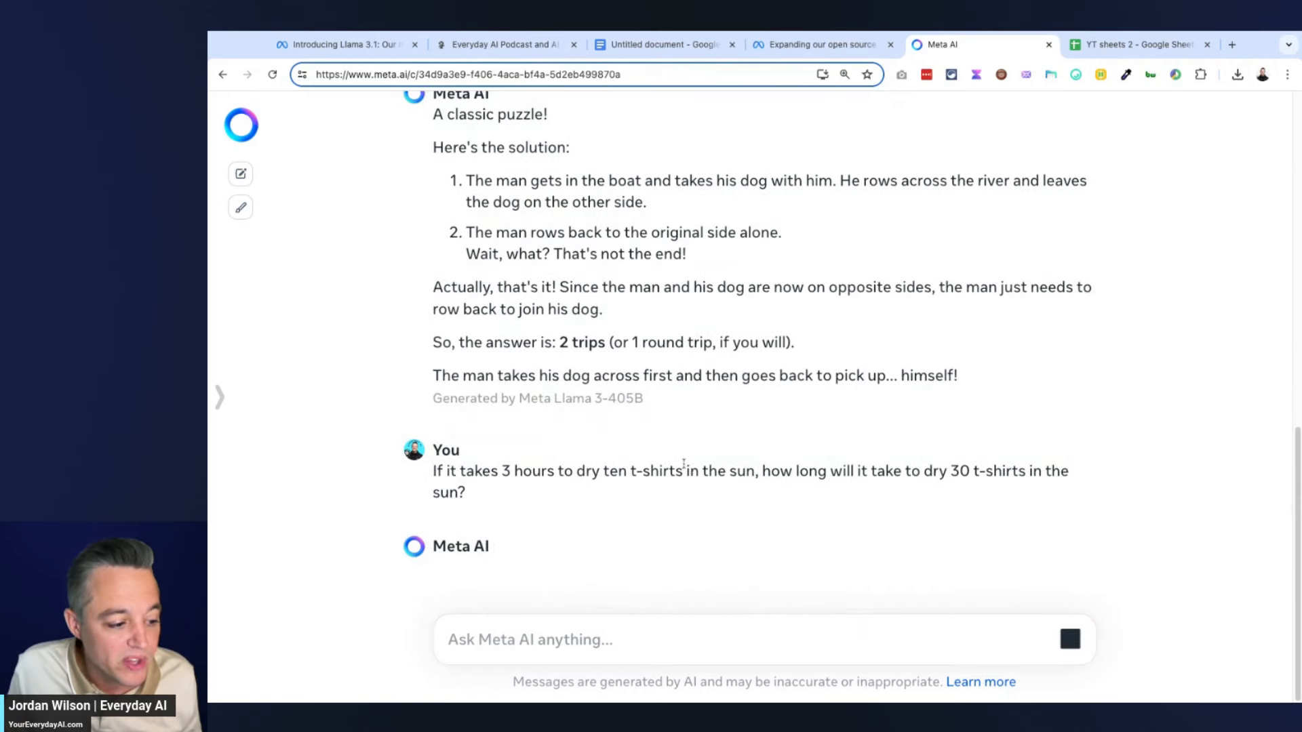
scroll(736, 463, up, 1)
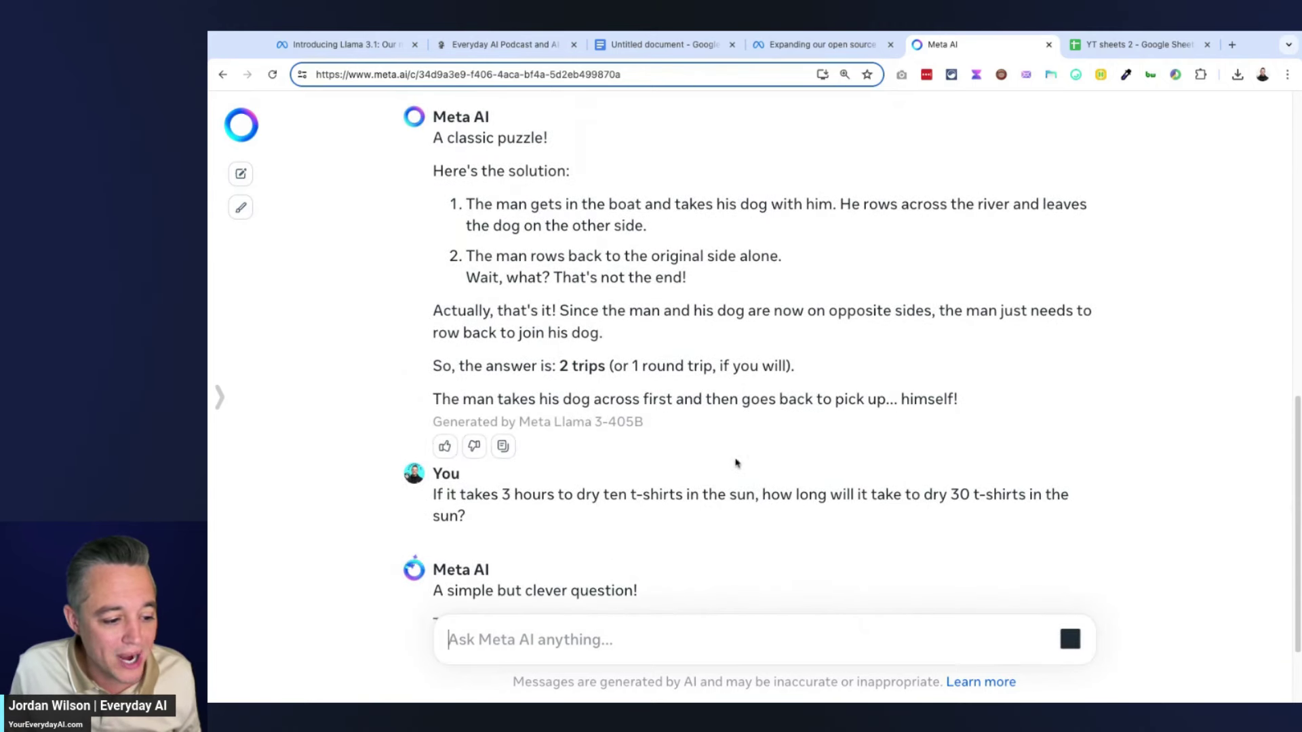
triple_click(805, 499)
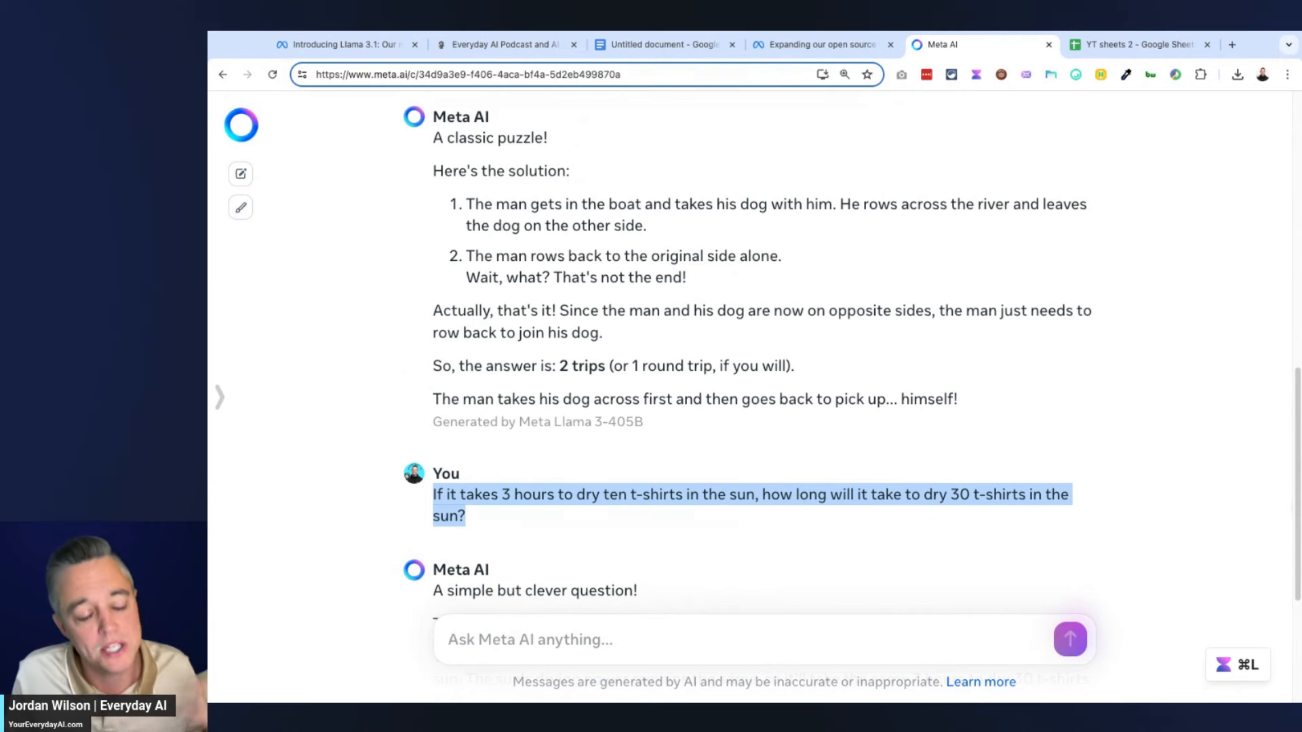
scroll(554, 466, down, 3)
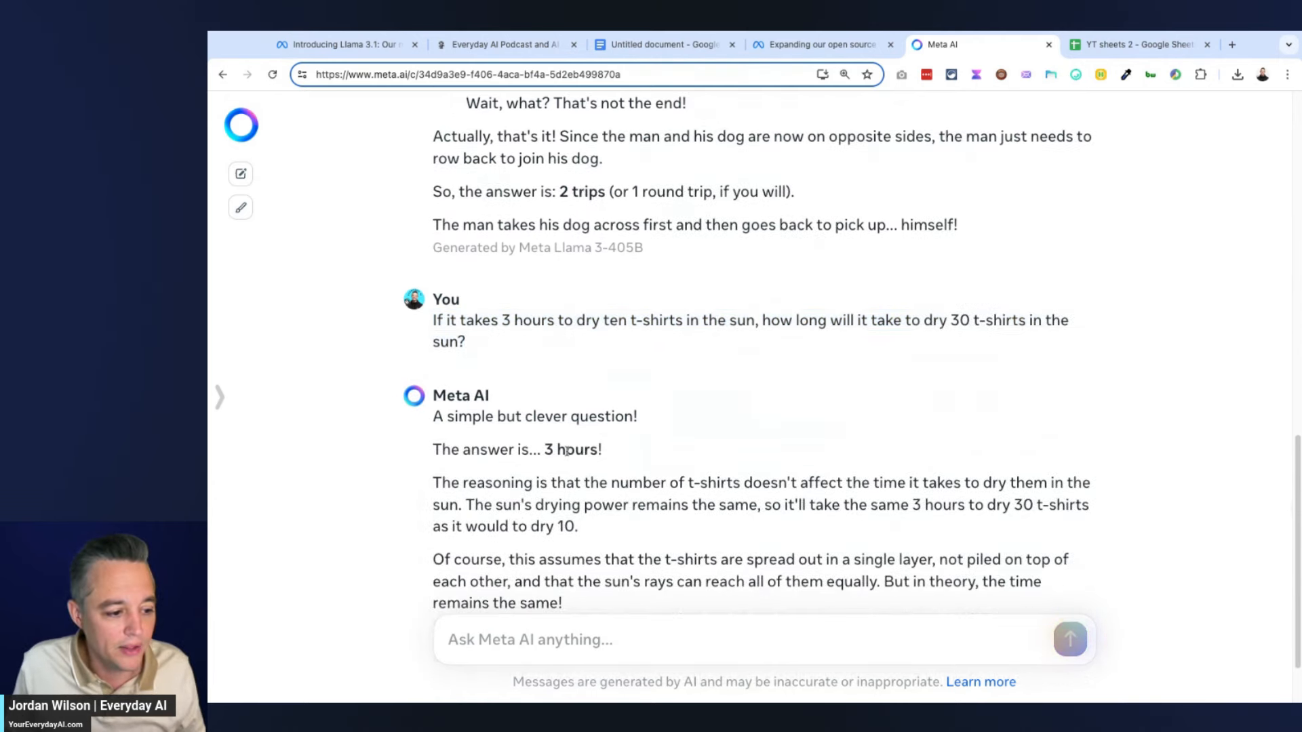
Step: Highlight the reply's opening line and its answer The answer is... 3 hours!
triple_click(570, 451)
scroll(636, 472, down, 2)
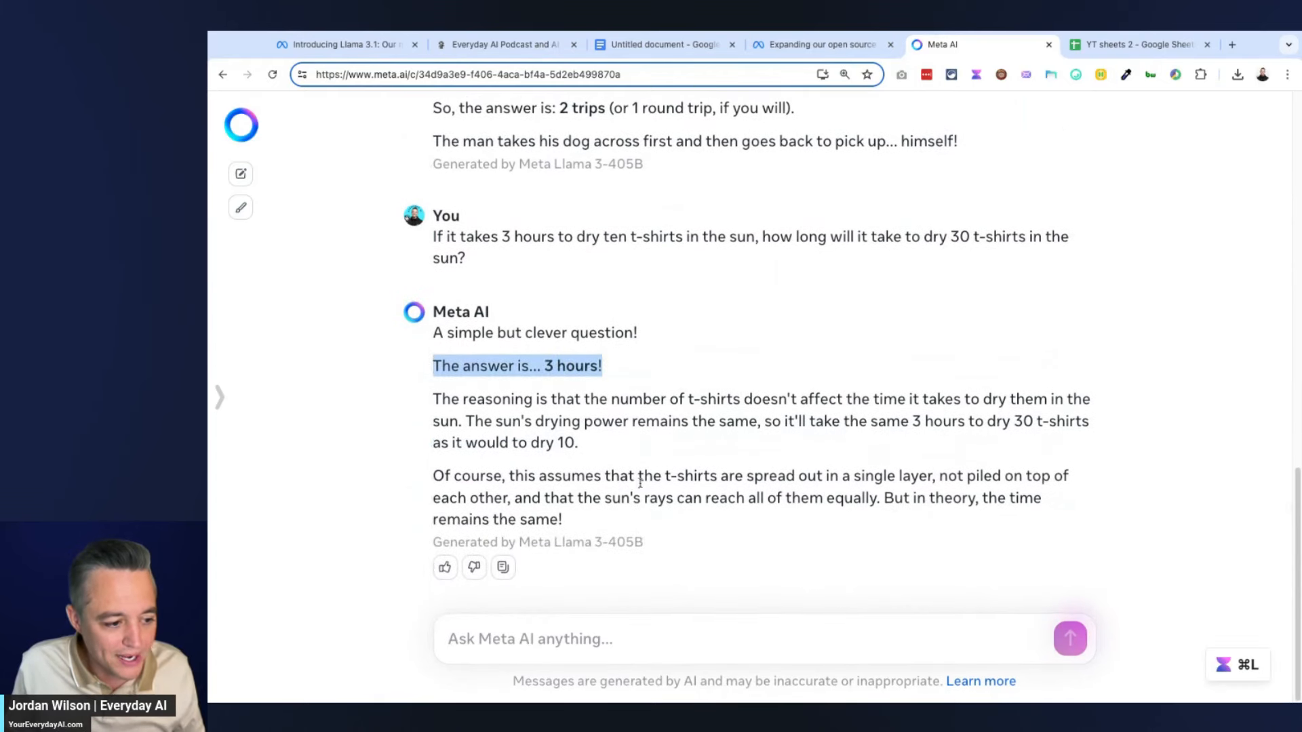
click(642, 480)
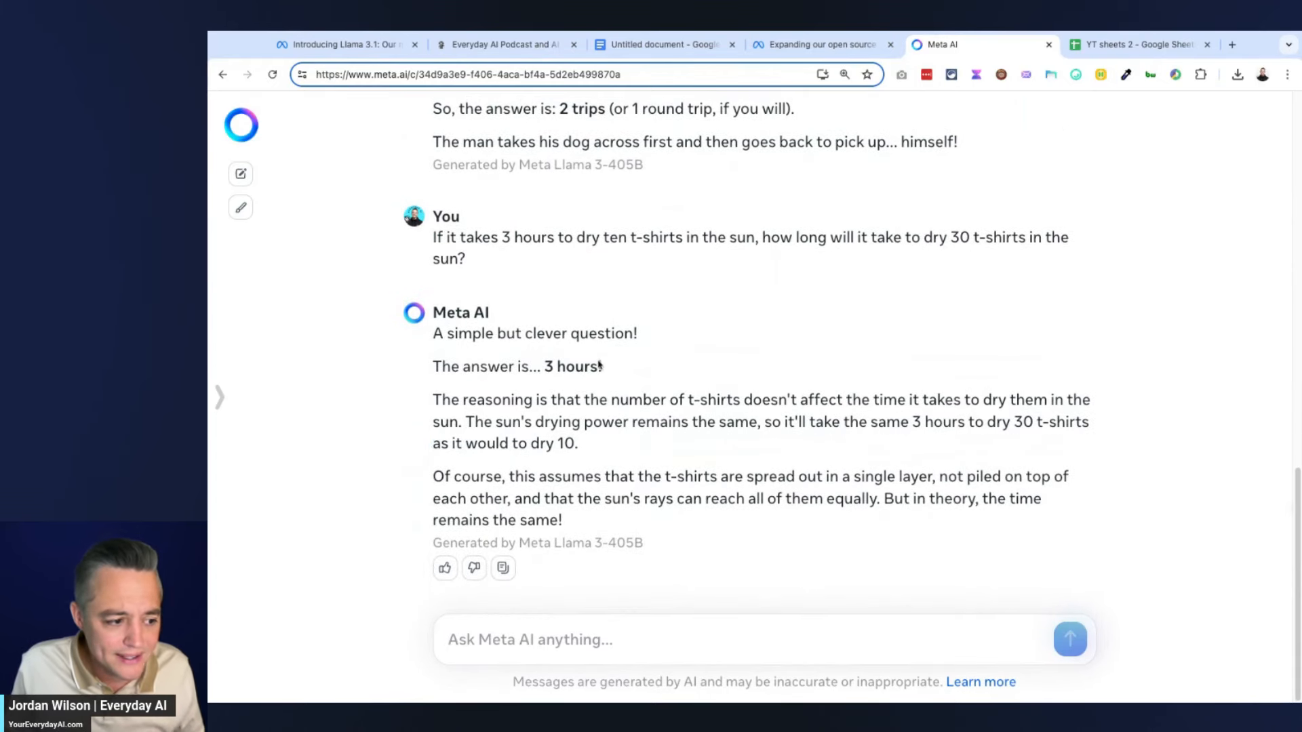
triple_click(619, 332)
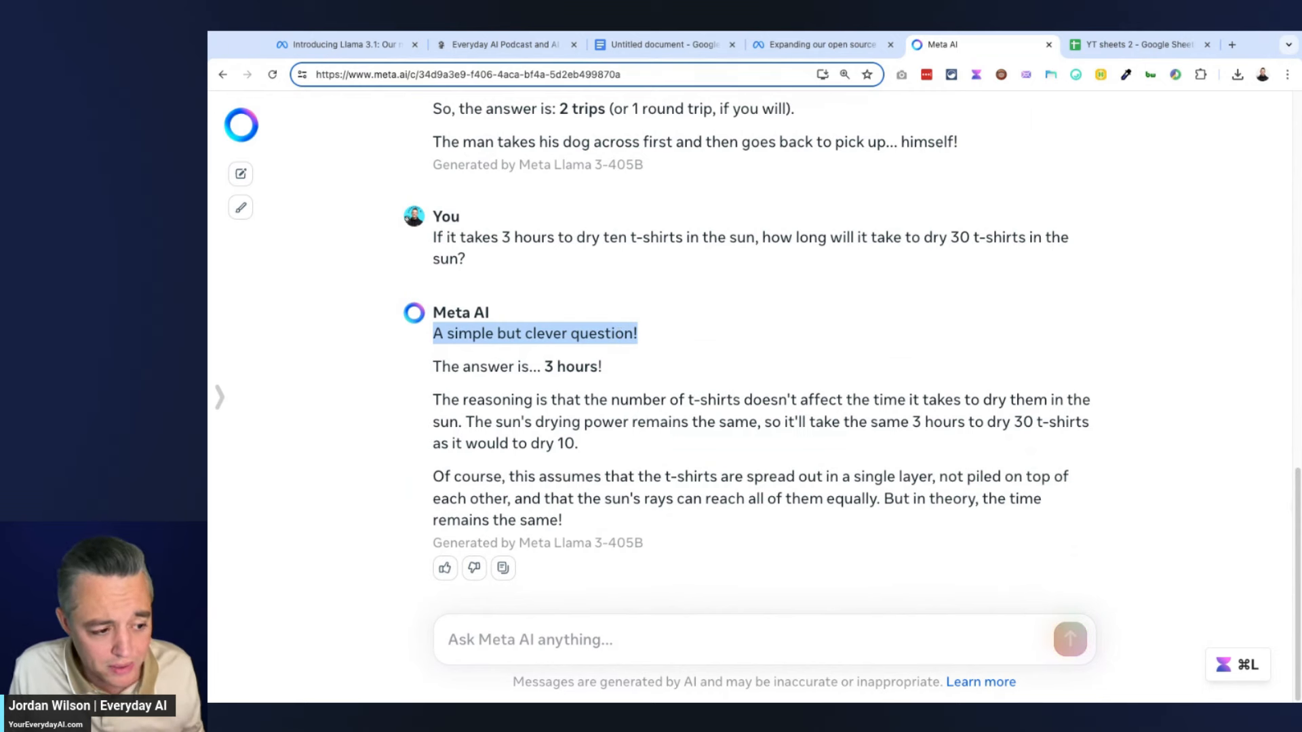
drag(618, 369, 432, 367)
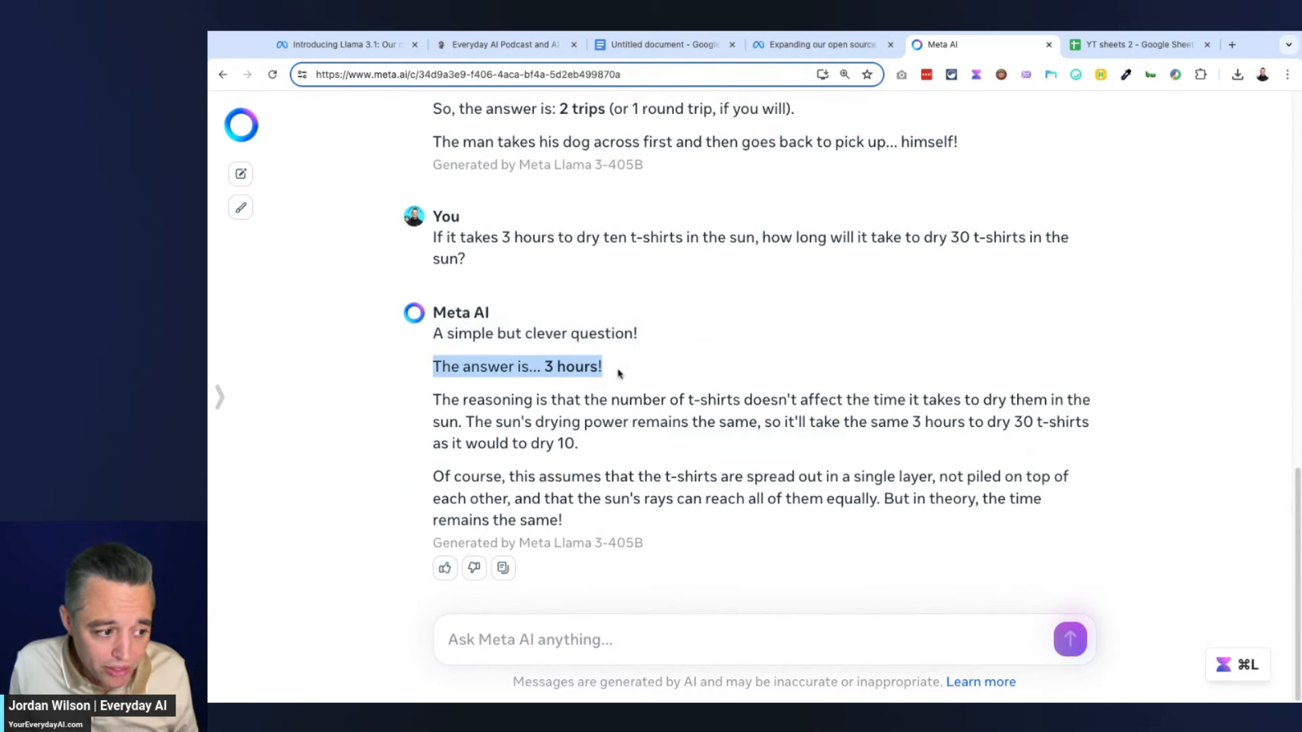
click(563, 405)
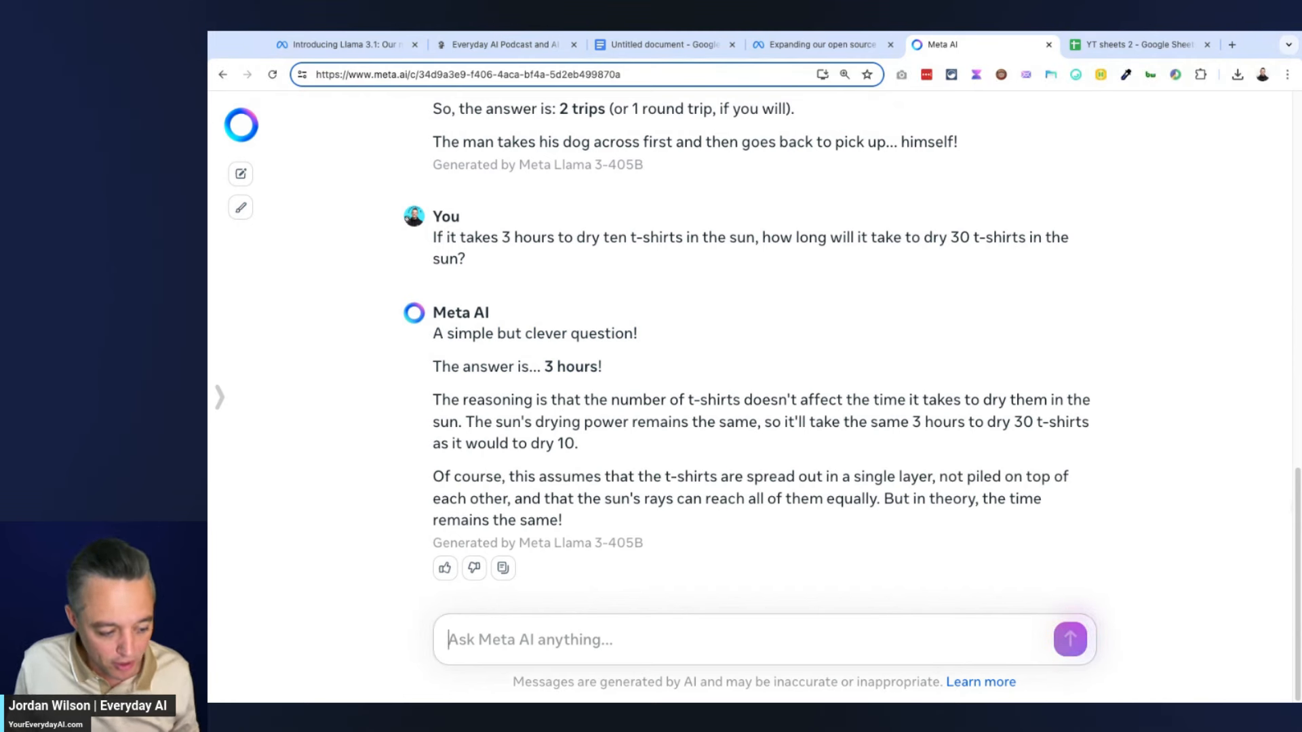
Step: Enter the three-digit lock-code puzzle and point out which model answered the t-shirt question
text(A box is locked with a three digit numerical code. All we know is that all digits are different. The sum of all digits is nine and the digit in the middle is the highest. What is the code?)
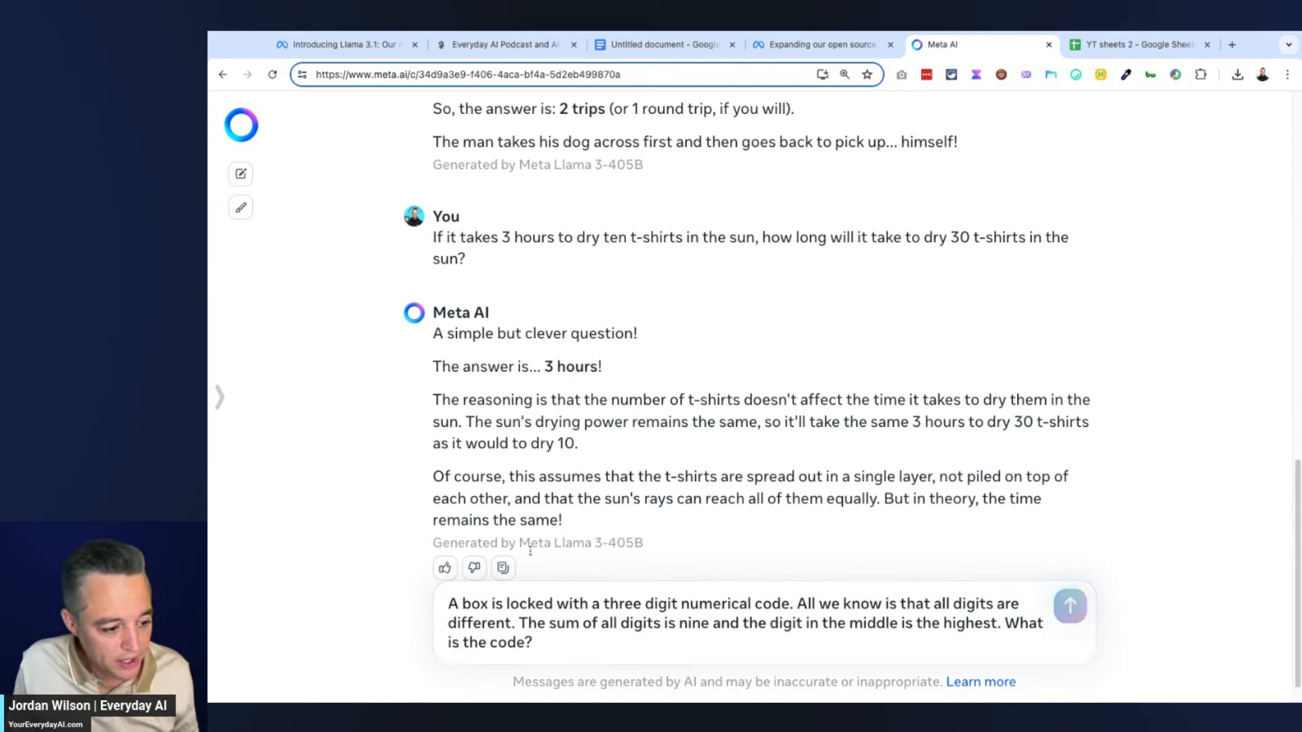
triple_click(535, 543)
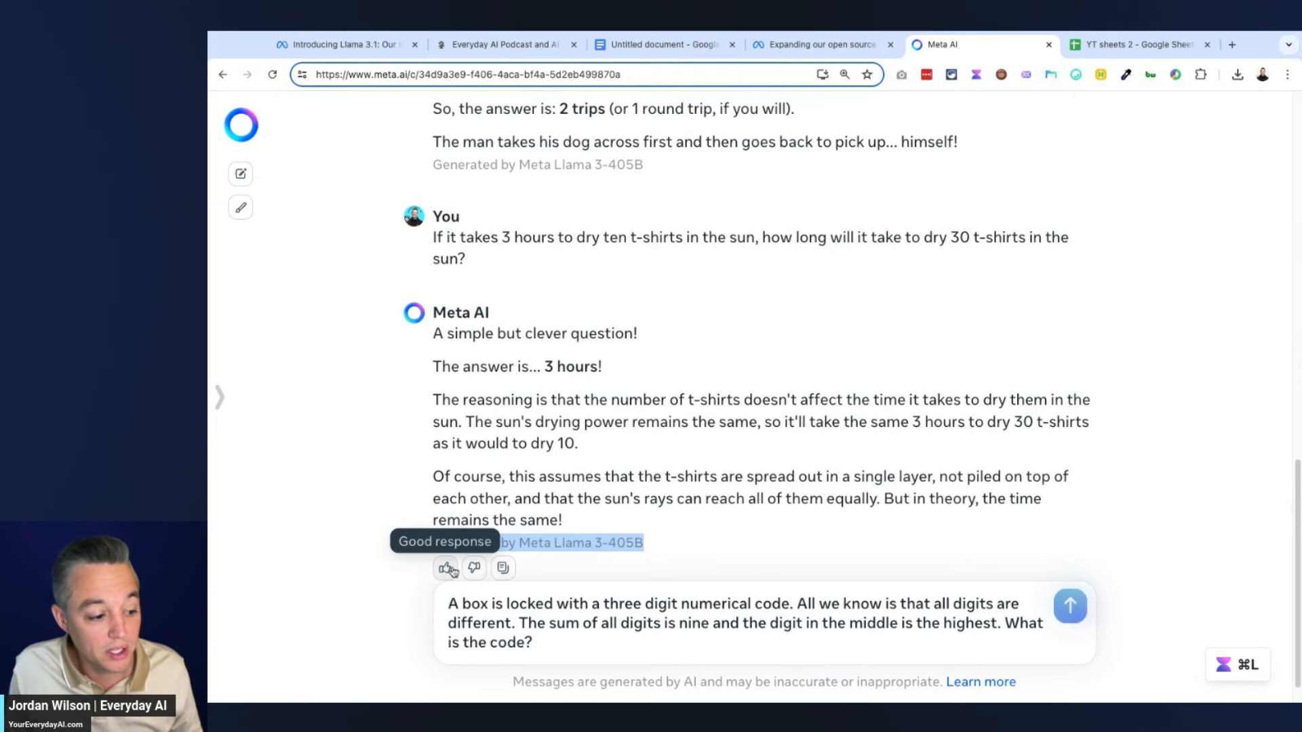
scroll(685, 354, up, 3)
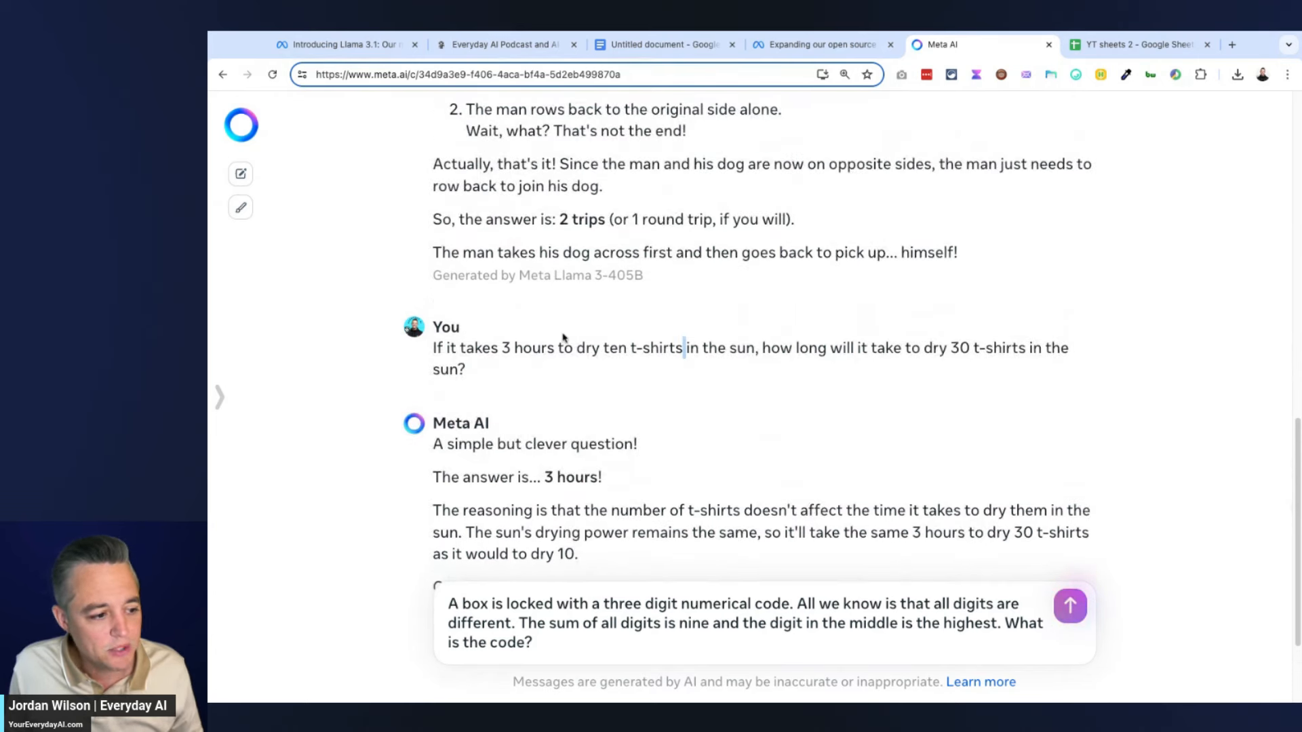
triple_click(455, 358)
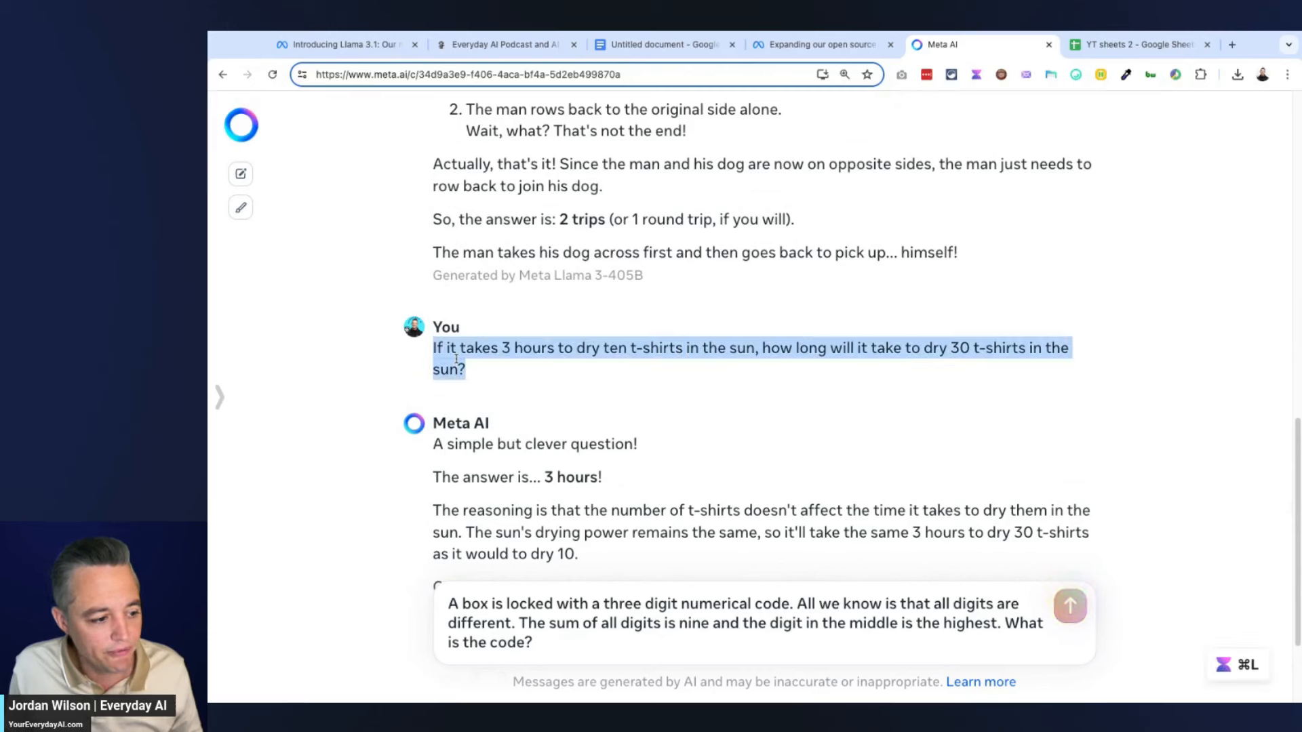
click(596, 370)
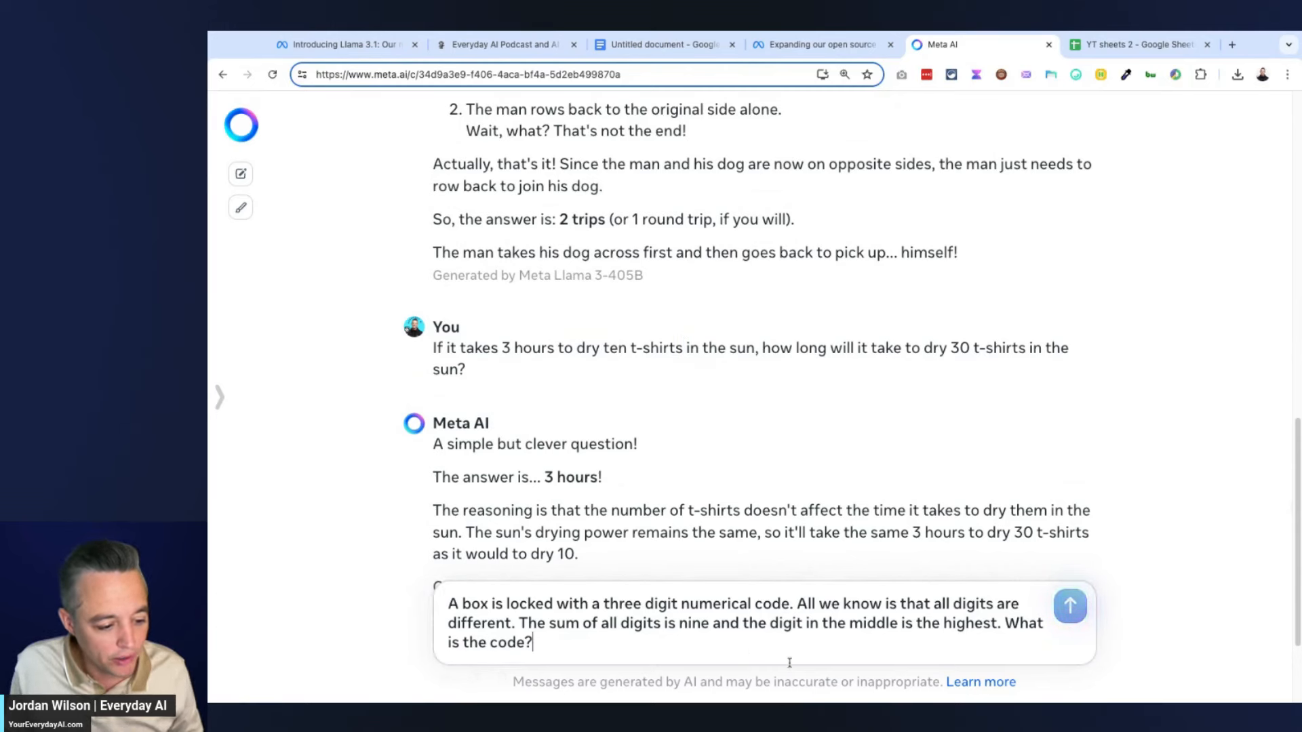
Step: Send the lock-code puzzle to Llama 3-405B and highlight the submitted prompt
click(1069, 604)
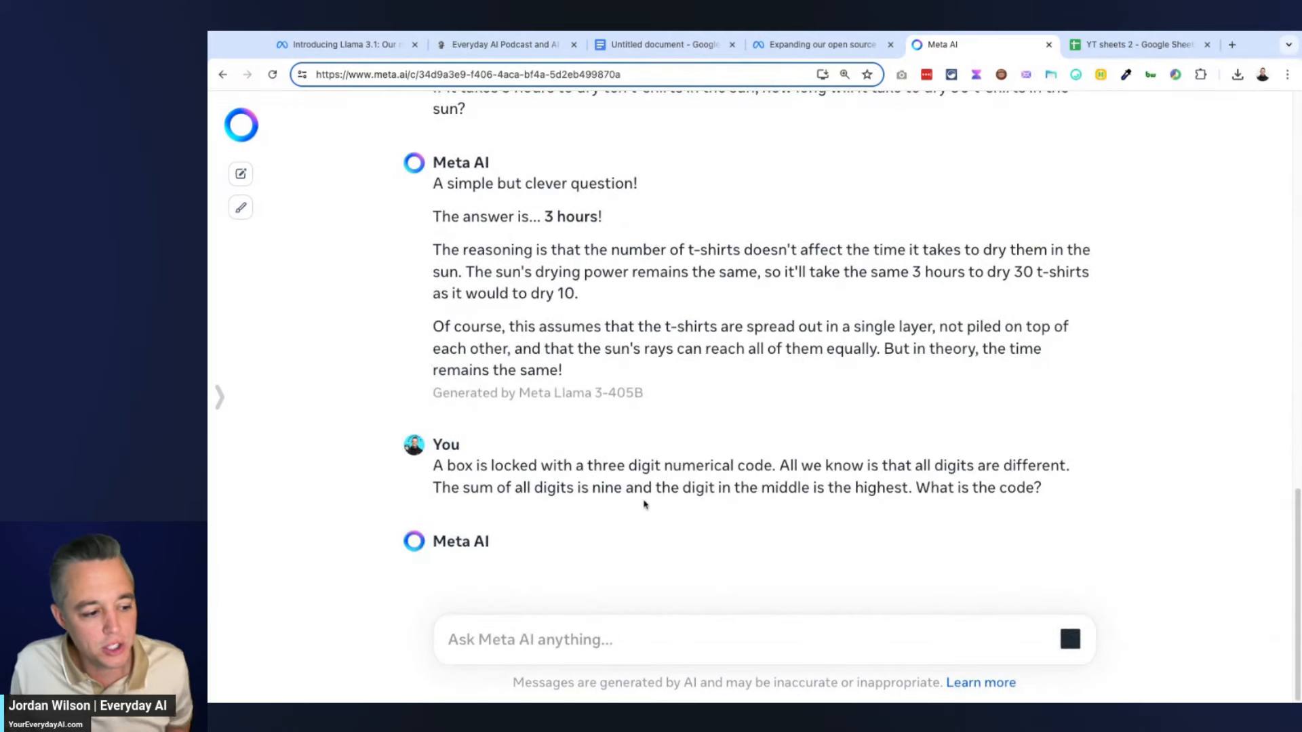
triple_click(666, 488)
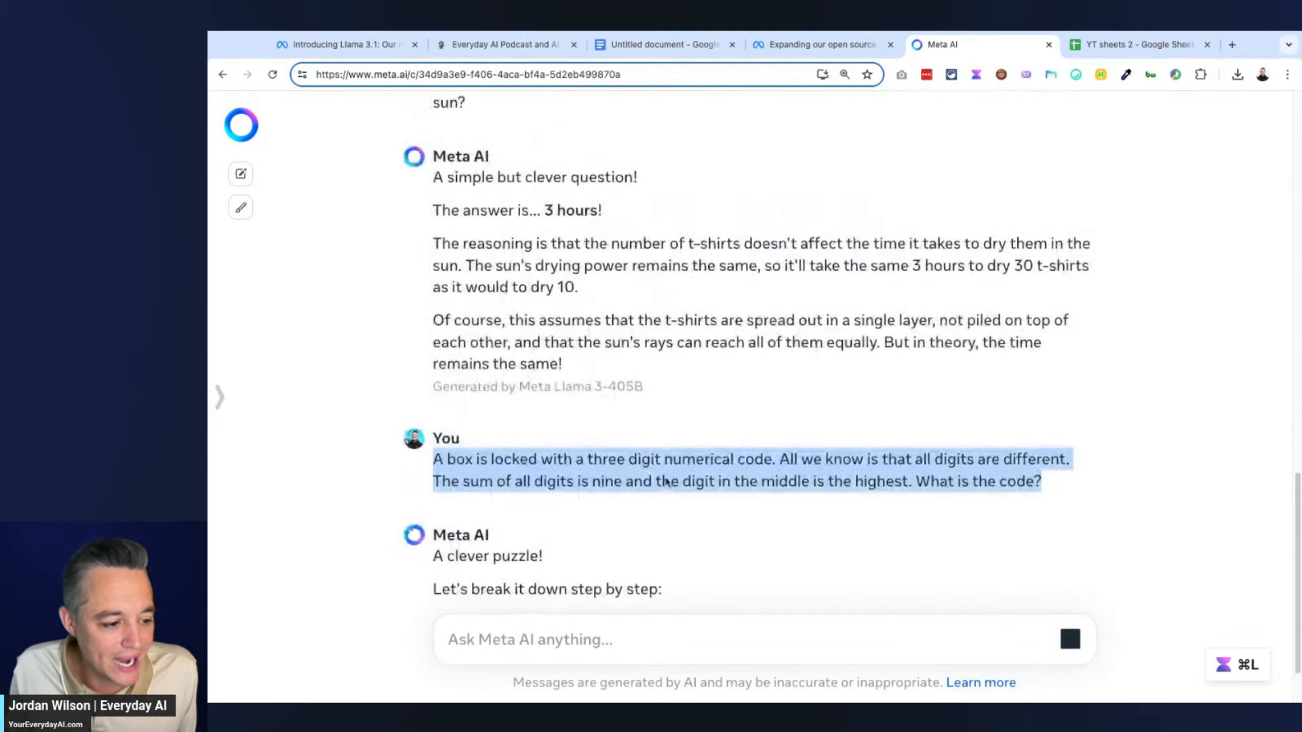
scroll(667, 487, up, 1)
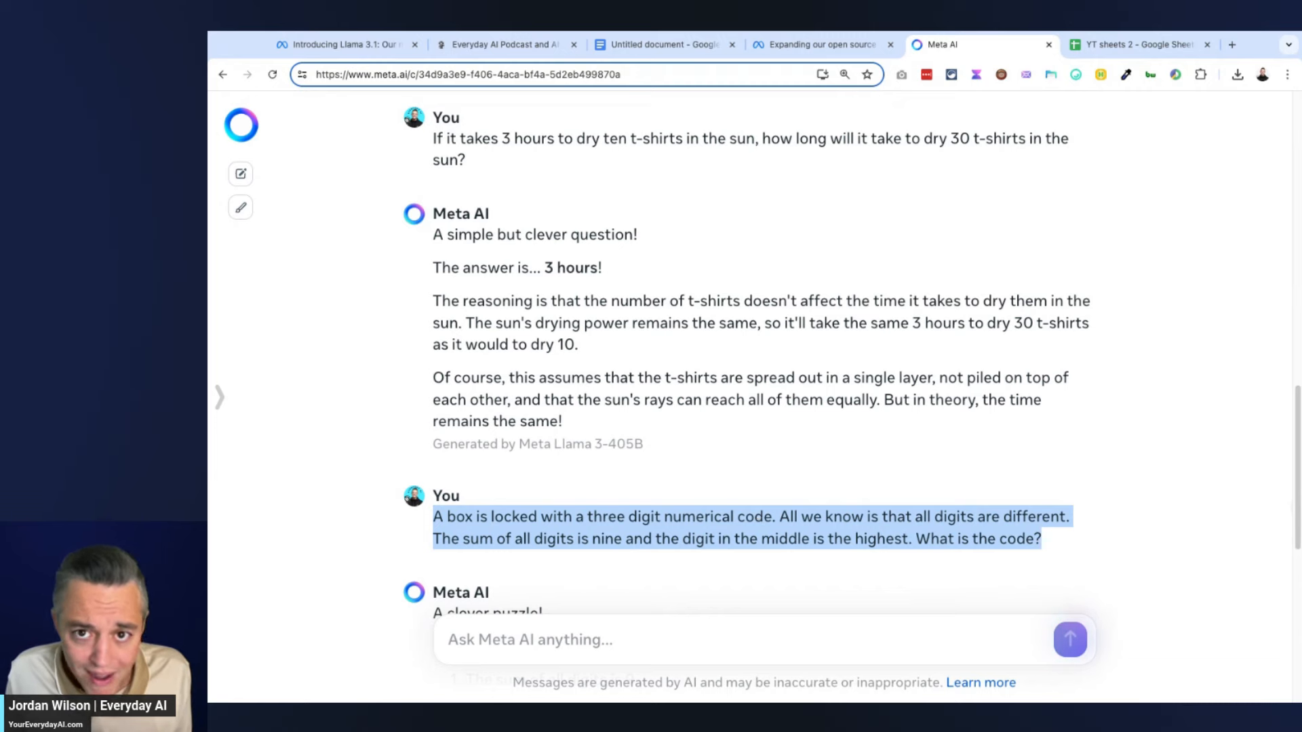
scroll(753, 407, down, 3)
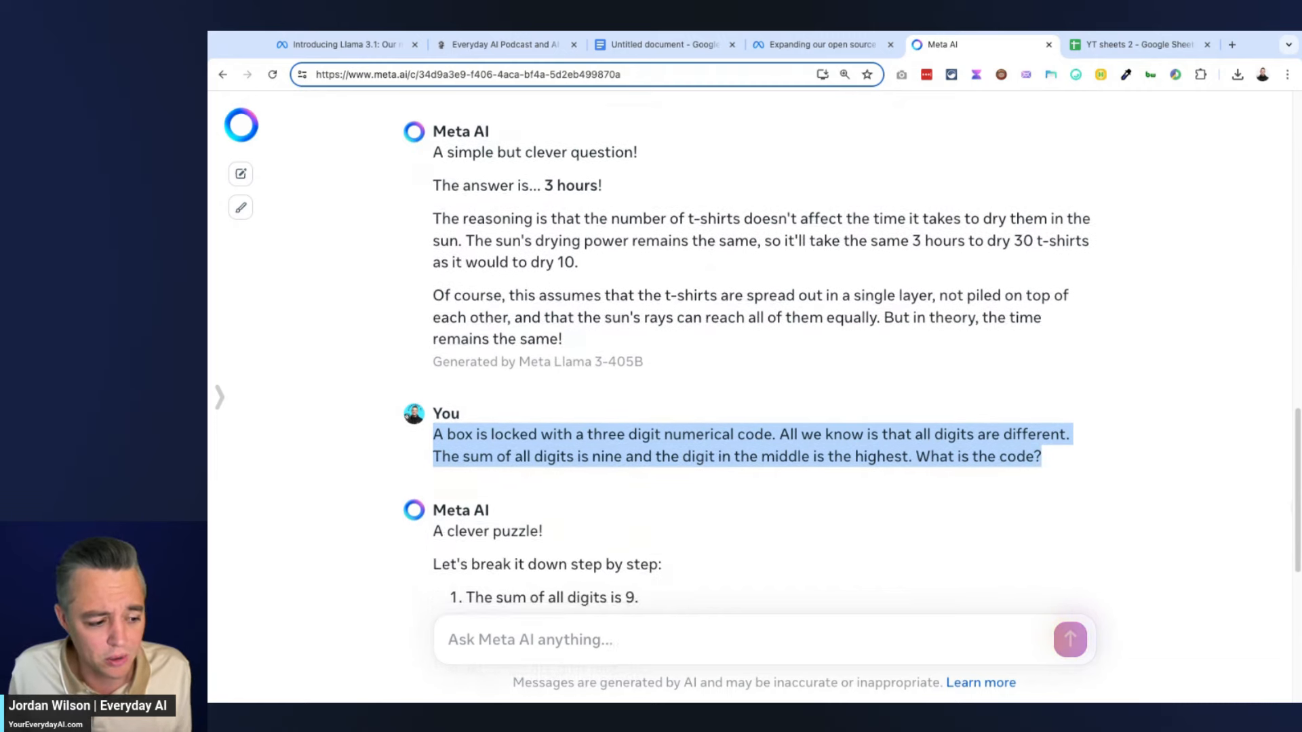
scroll(753, 407, down, 3)
scroll(752, 407, down, 2)
scroll(753, 407, down, 2)
scroll(752, 407, down, 2)
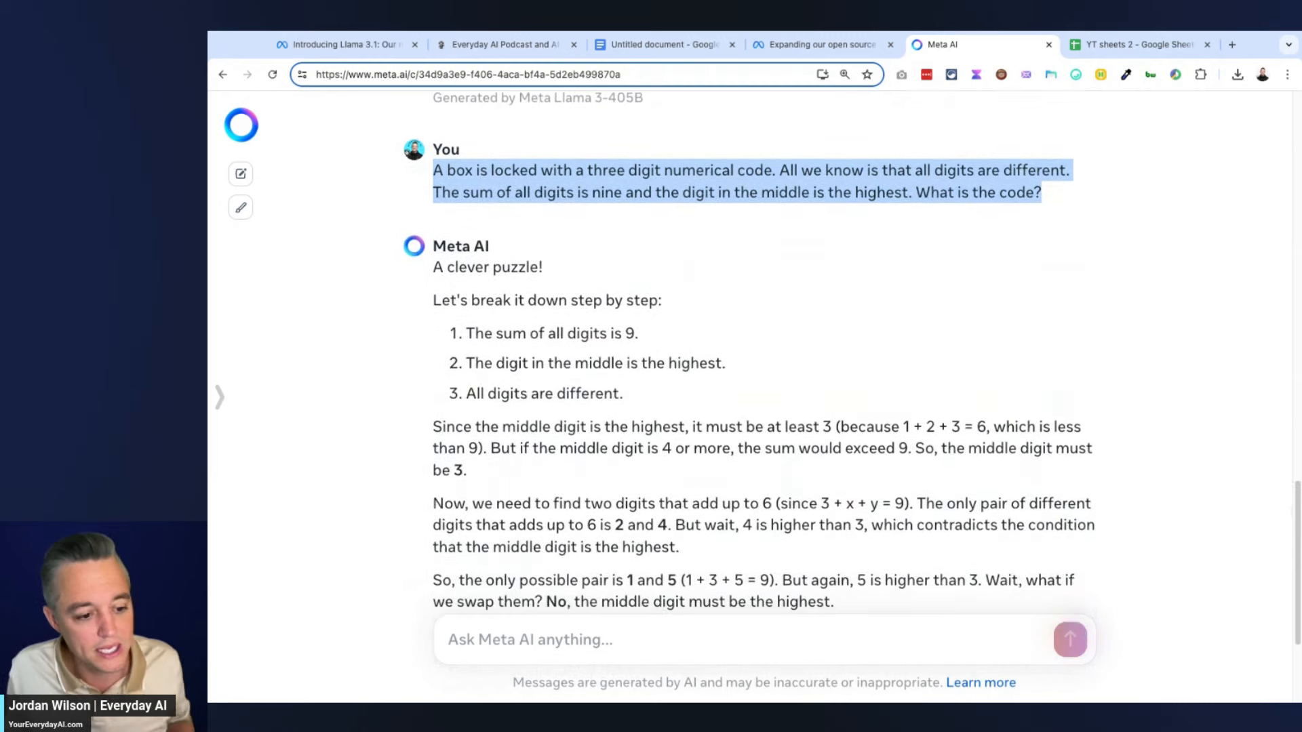
scroll(753, 407, down, 1)
scroll(753, 407, down, 2)
scroll(754, 534, down, 2)
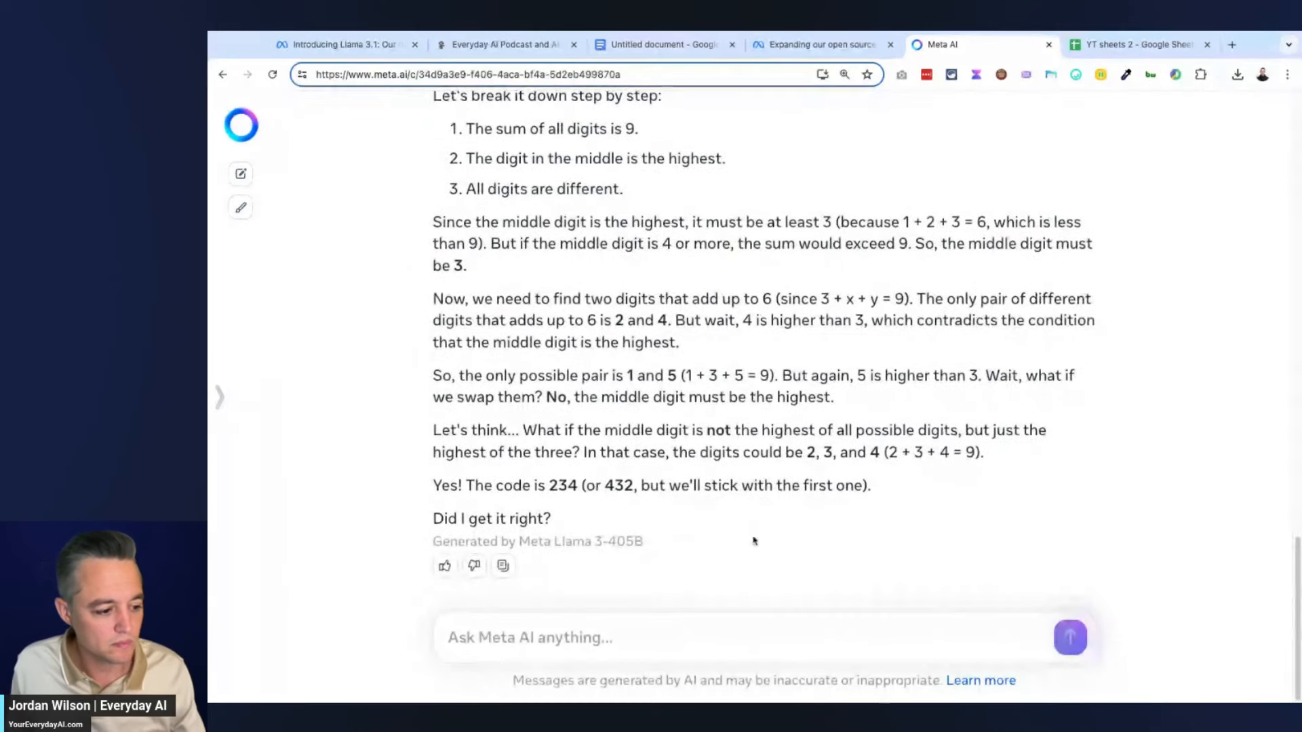
Step: Highlight the proposed codes 234 and 432 in the answer, narrowing to 234, ready for a new prompt
drag(559, 487, 872, 488)
click(608, 488)
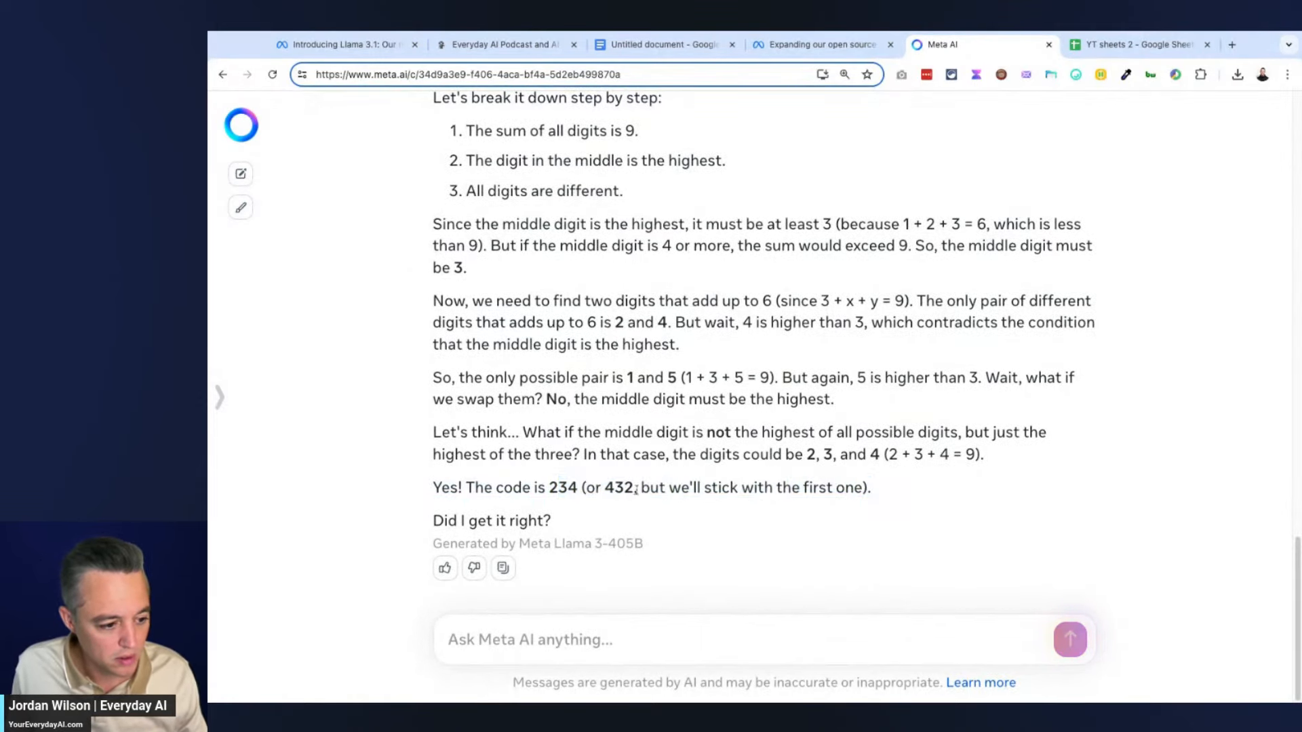
drag(638, 488, 550, 488)
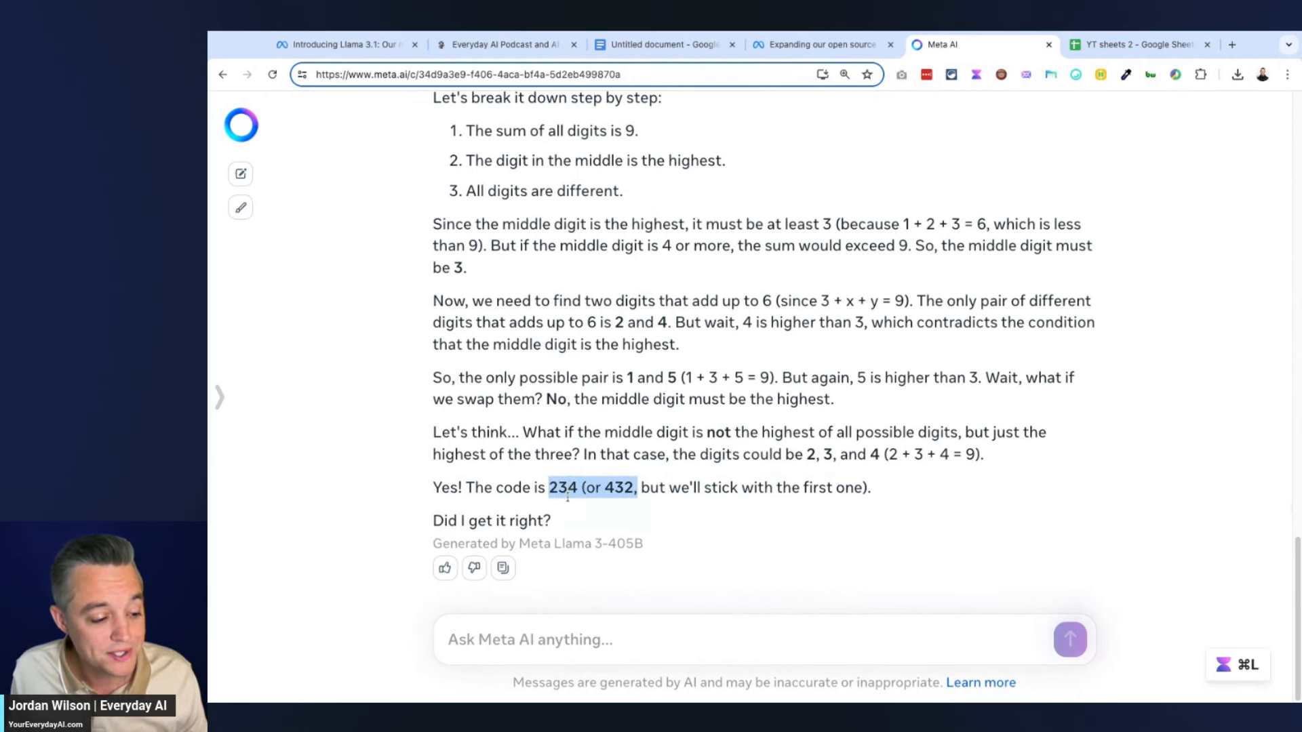
double_click(564, 489)
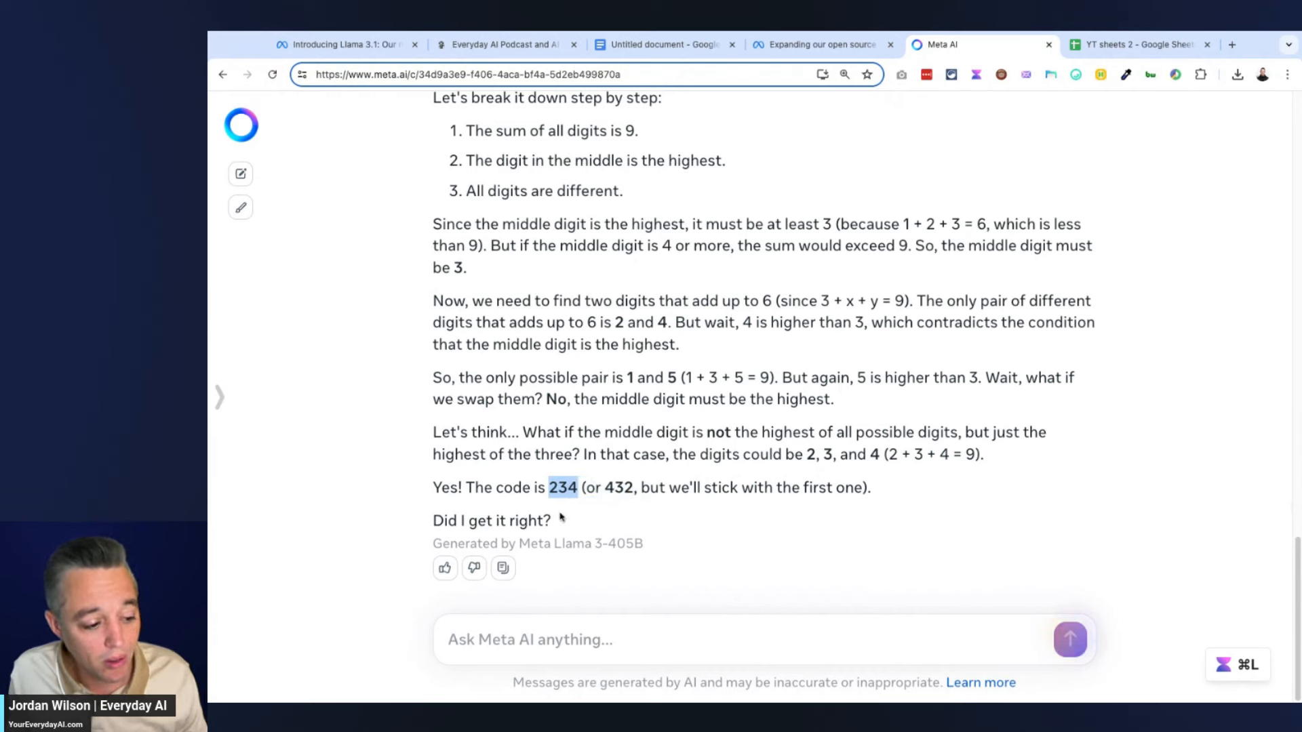
click(619, 490)
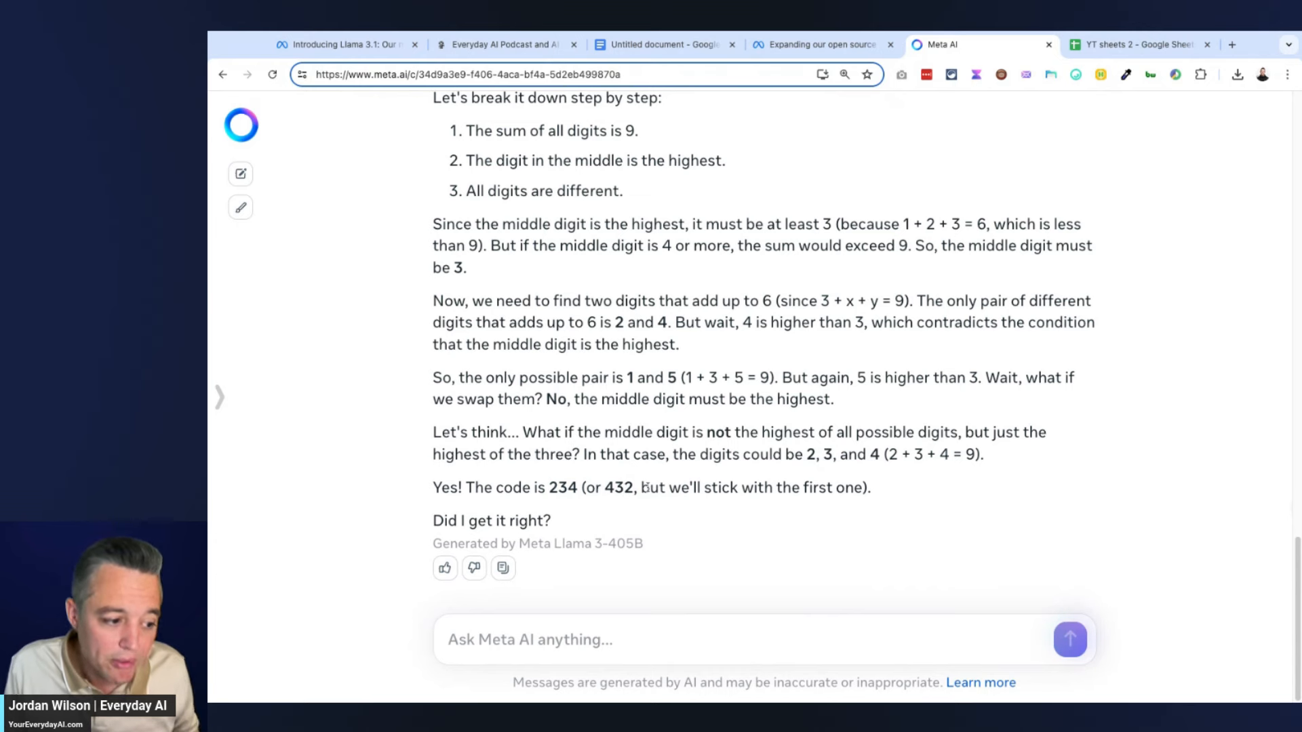
click(623, 636)
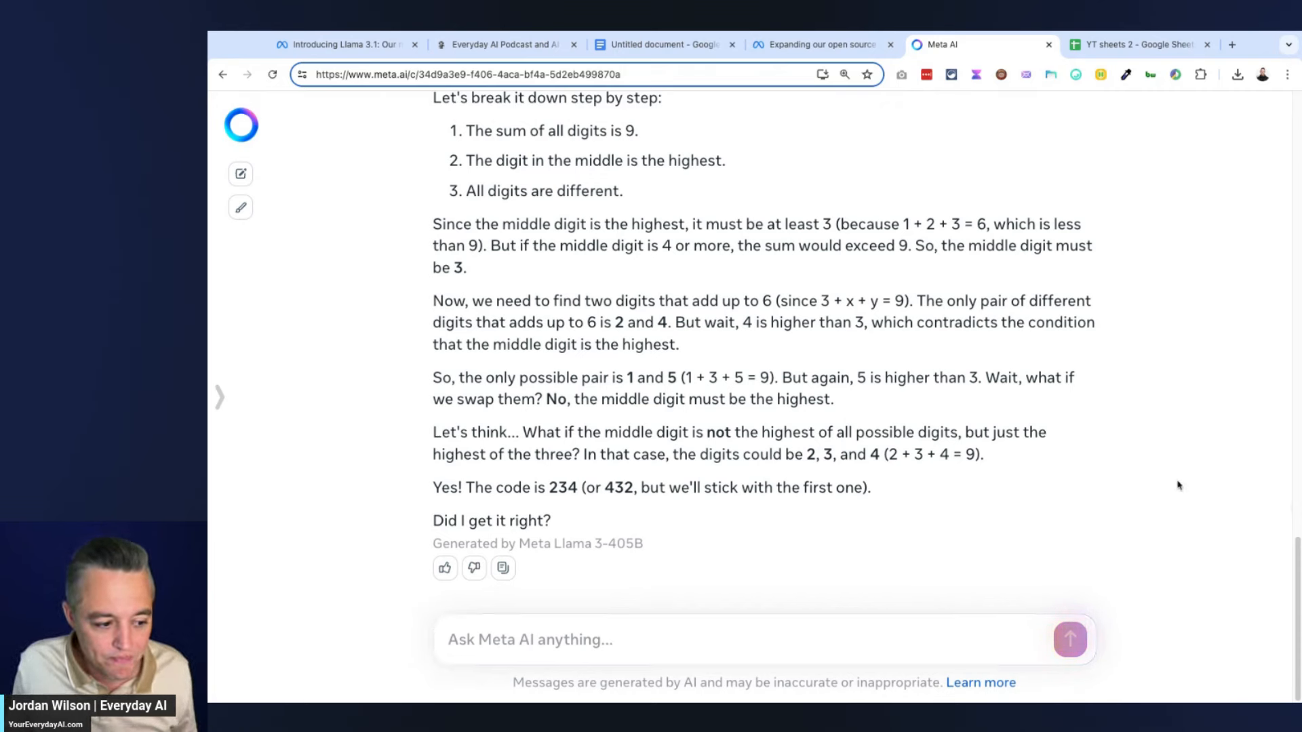
drag(668, 547, 547, 544)
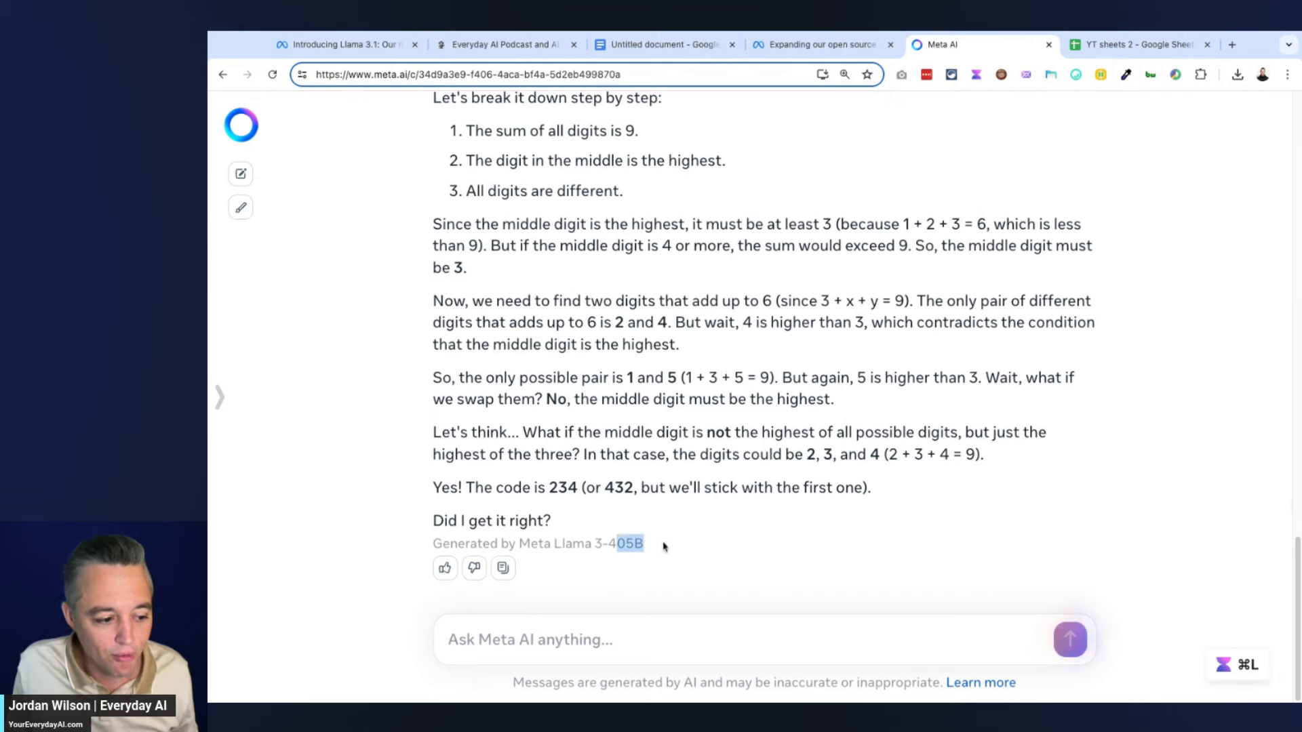
drag(663, 546, 519, 543)
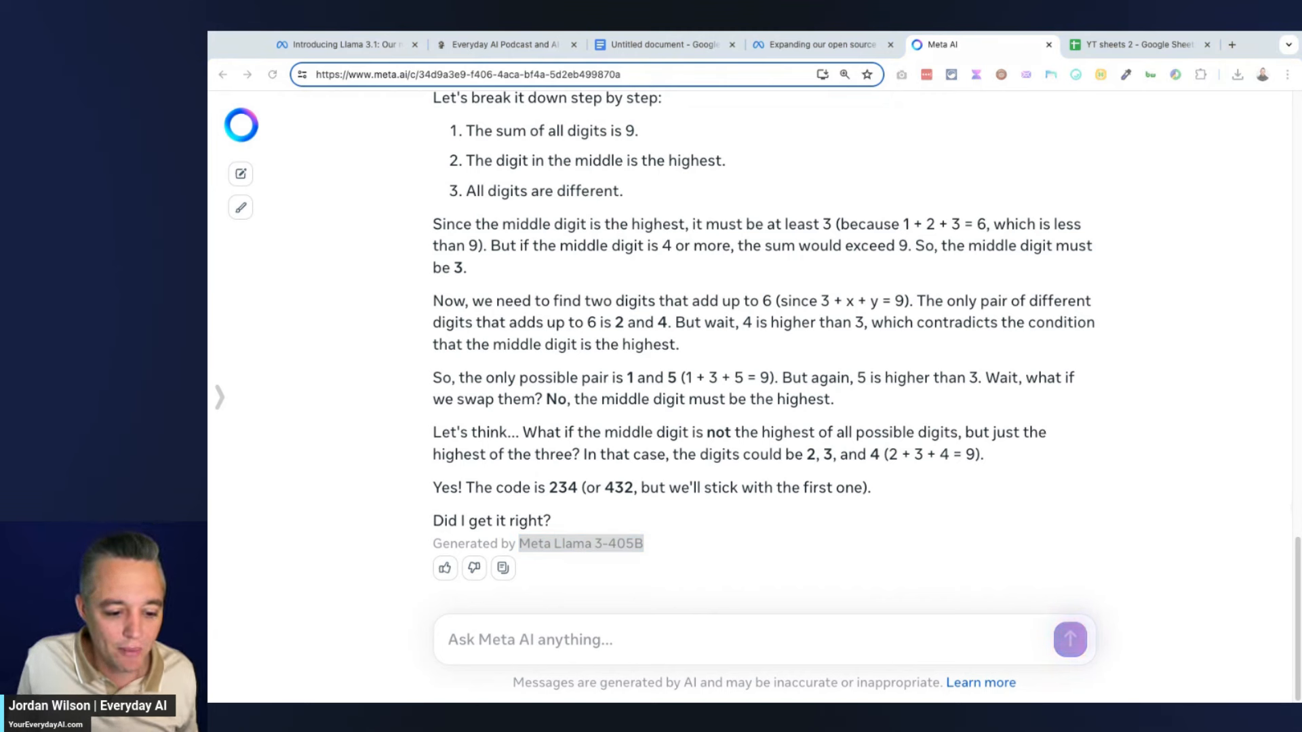
click(720, 637)
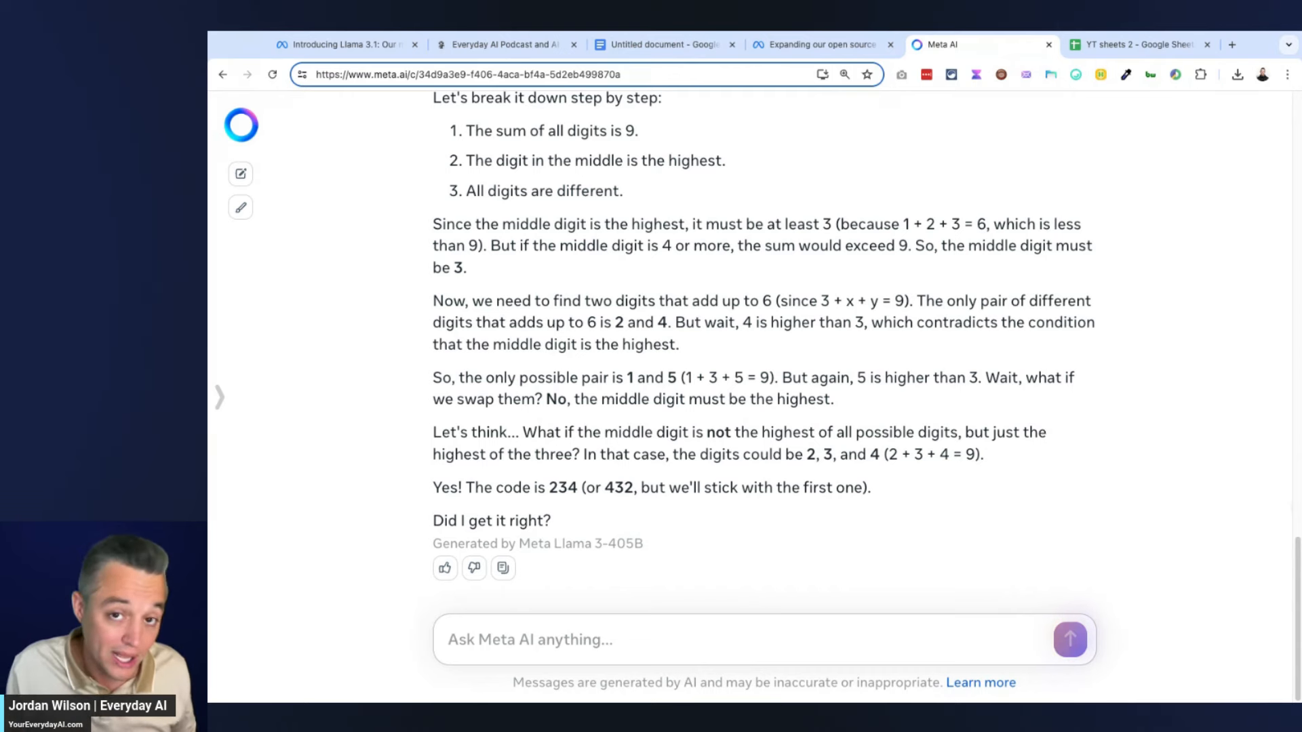
Step: Send the pasted smart-home brand prompt and highlight it once submitted
text(Create a new company and brand for a future smart home device. This will solve a problem that does not currently exist. To start, come up with the company's name and its first flagship product. Give the product a name branding campaign, go to market strategy, tagline and rationale for why it will work. Respond in a succinct way, keeping responses to short bullet points, but with ultra specific facts.)
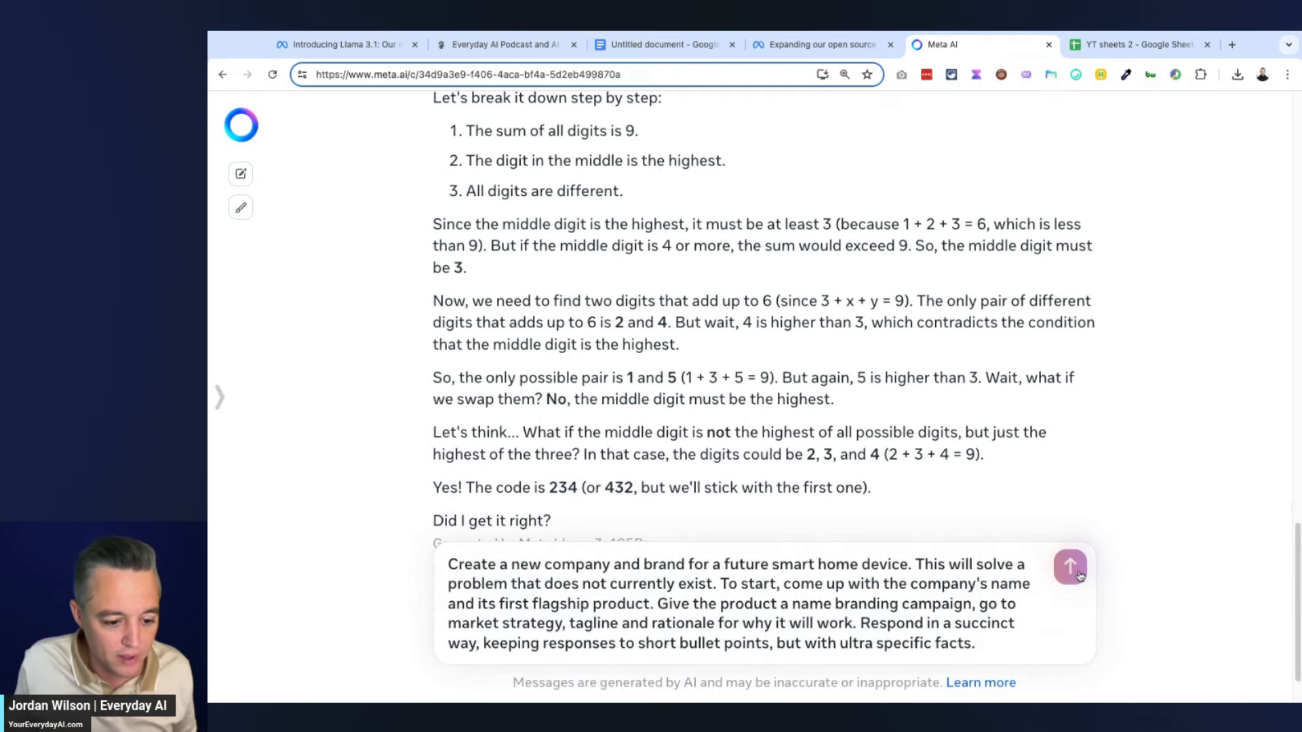
click(1070, 566)
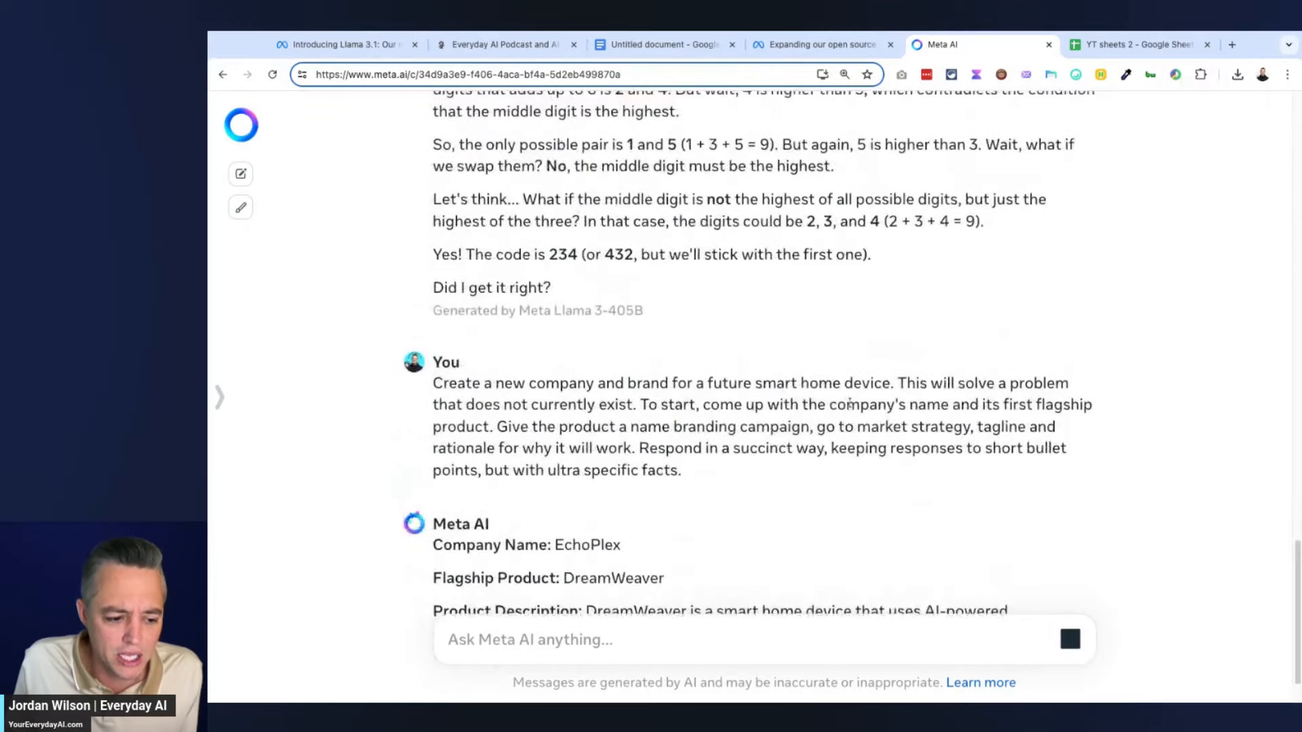
scroll(850, 397, up, 1)
triple_click(872, 463)
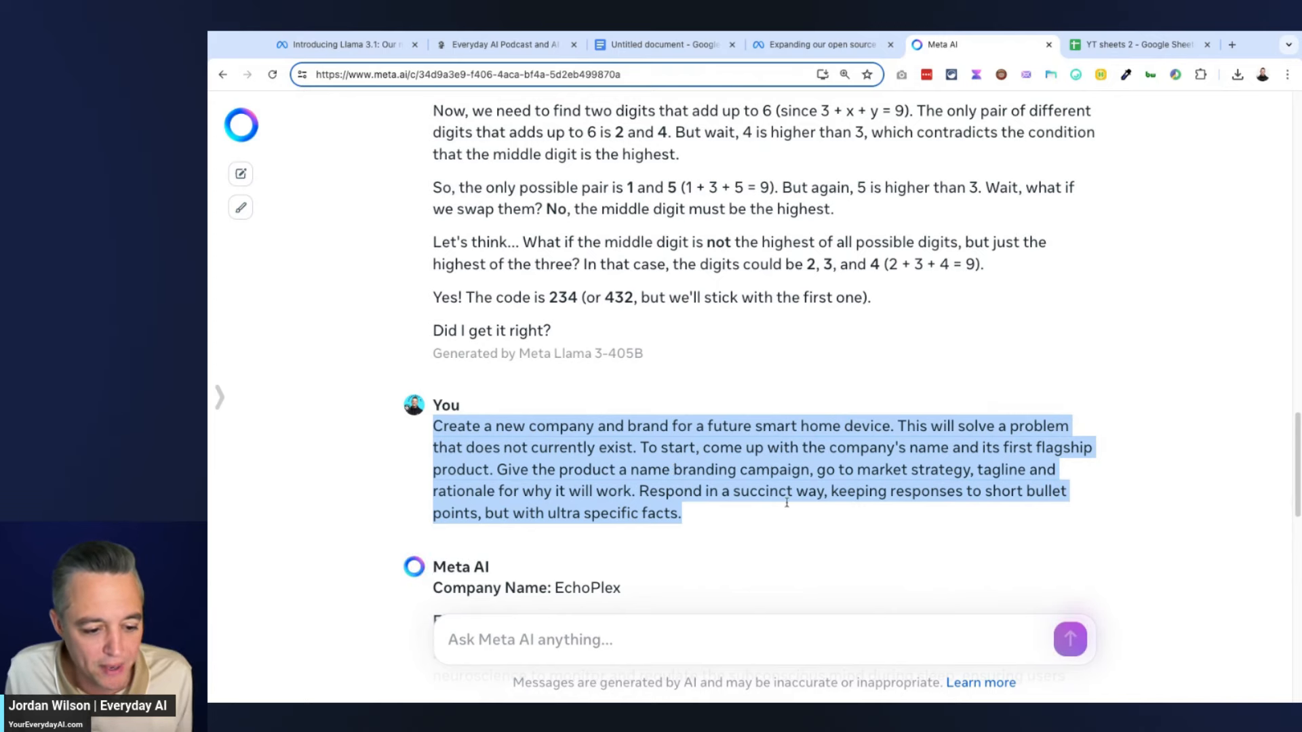
scroll(768, 487, down, 1)
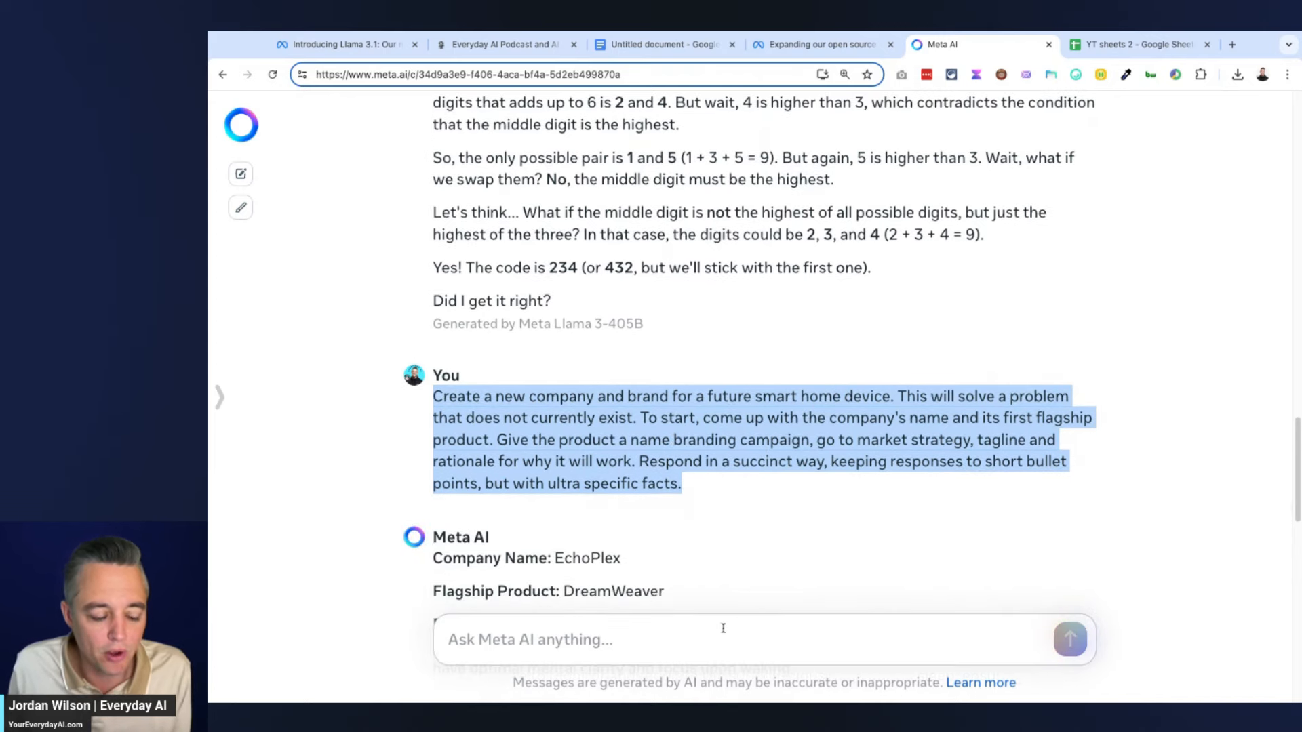
scroll(729, 523, down, 4)
scroll(730, 524, down, 1)
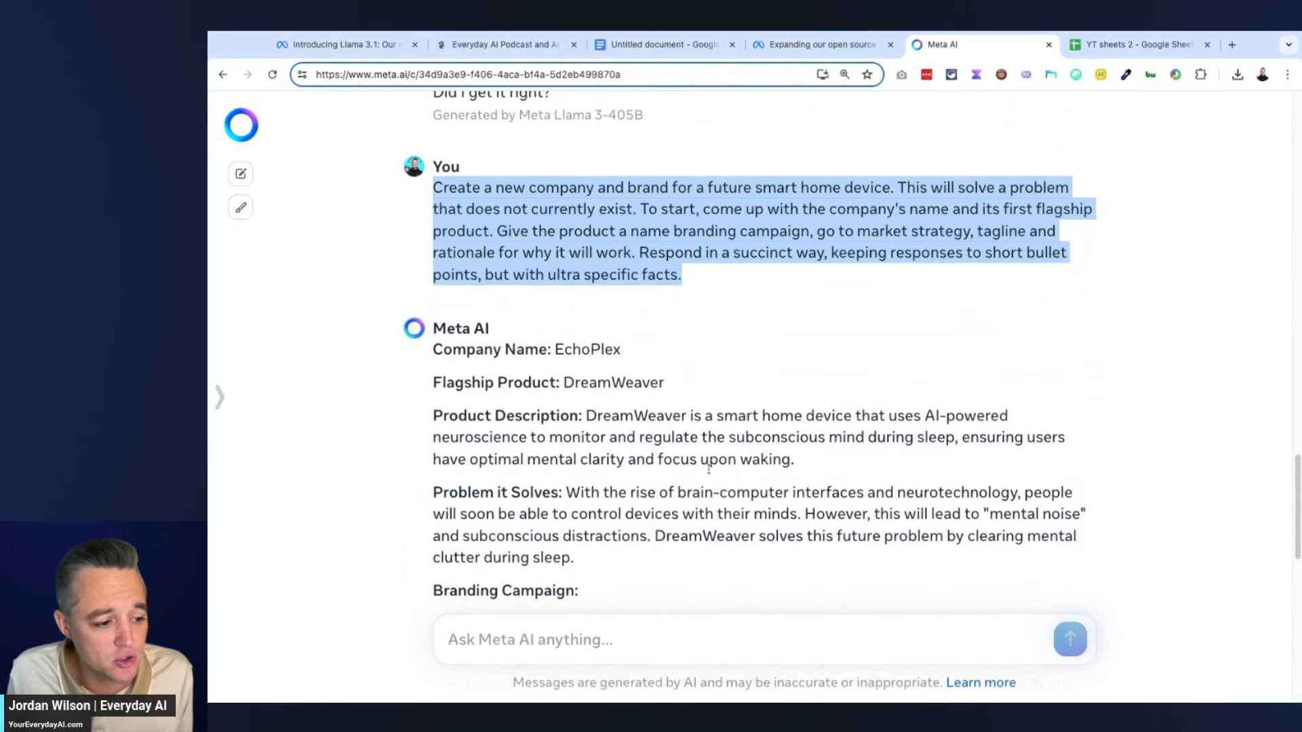
click(593, 415)
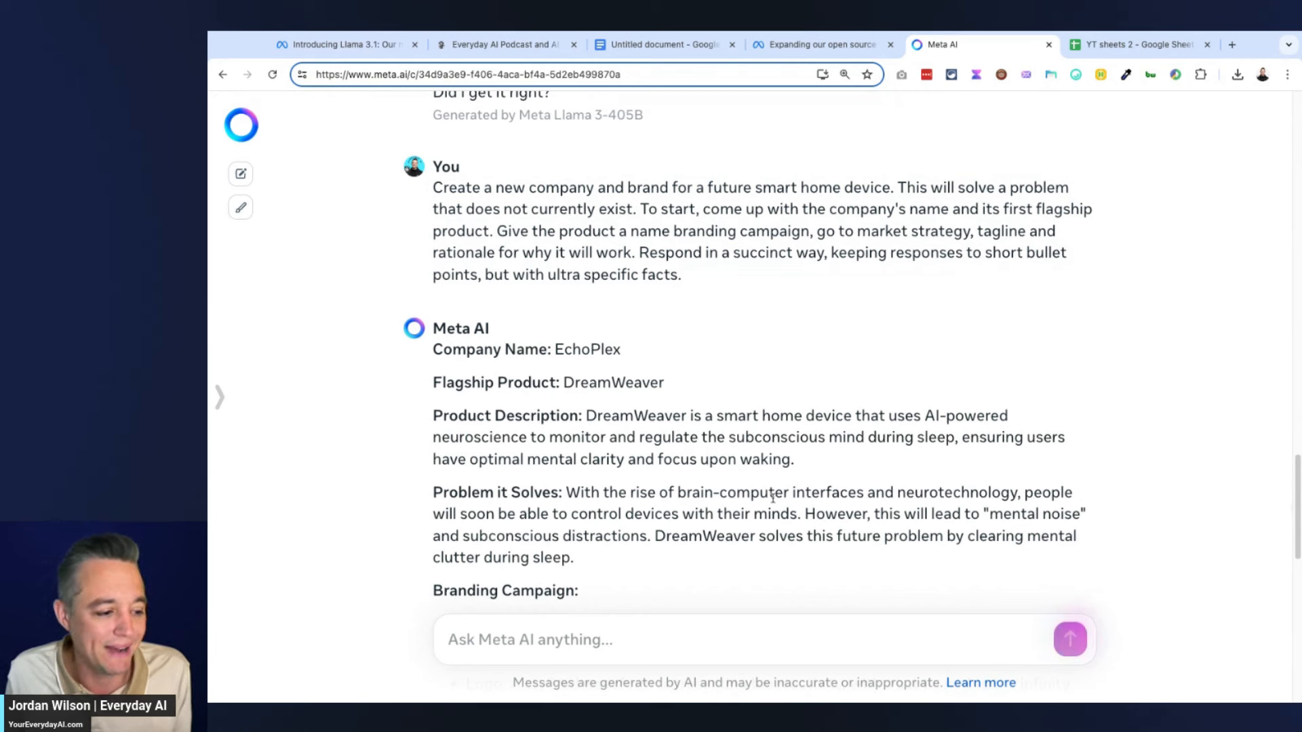
scroll(771, 499, down, 2)
scroll(770, 500, down, 1)
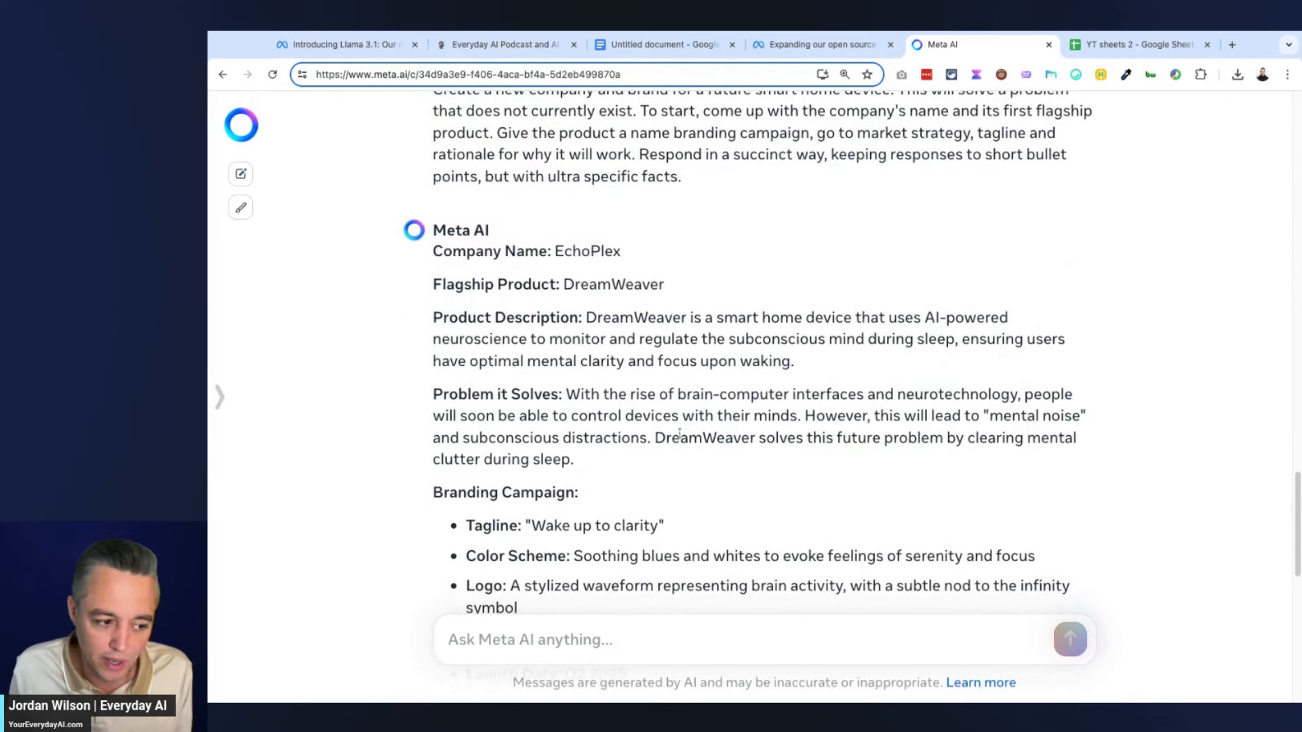
drag(566, 395, 576, 460)
click(640, 455)
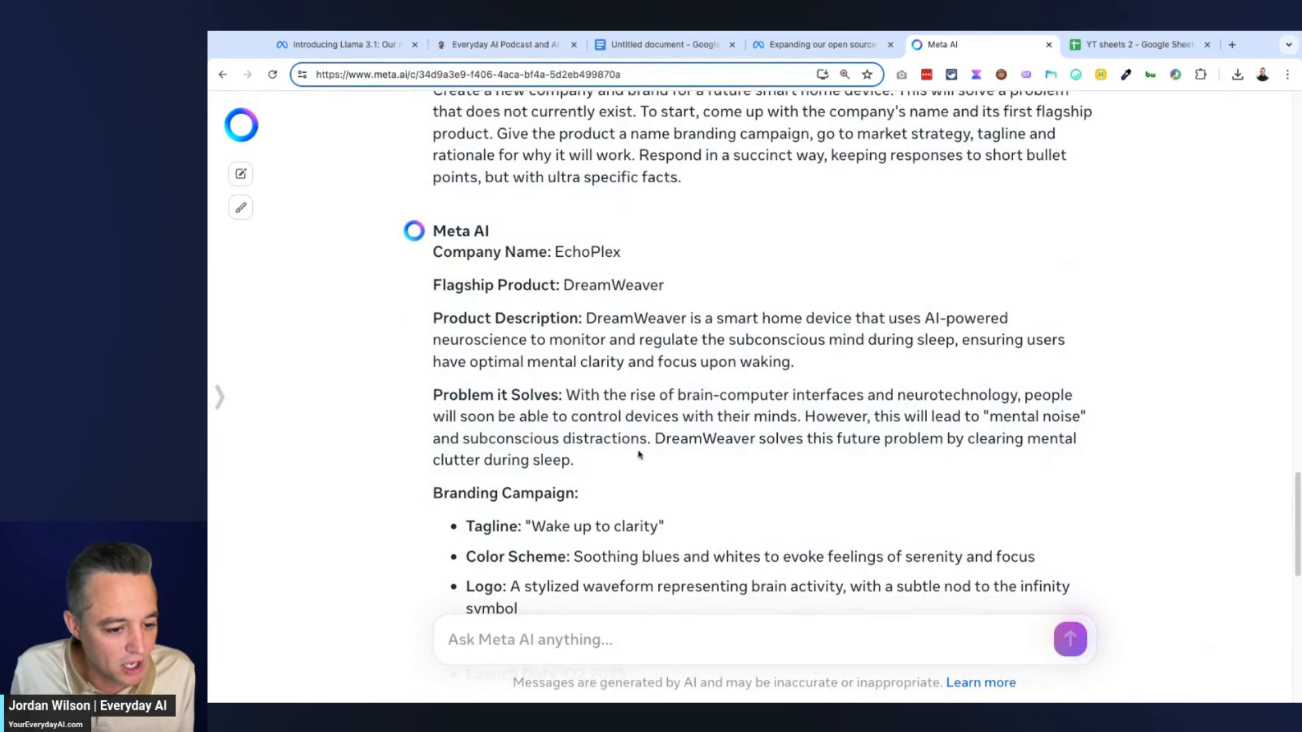
scroll(639, 455, down, 3)
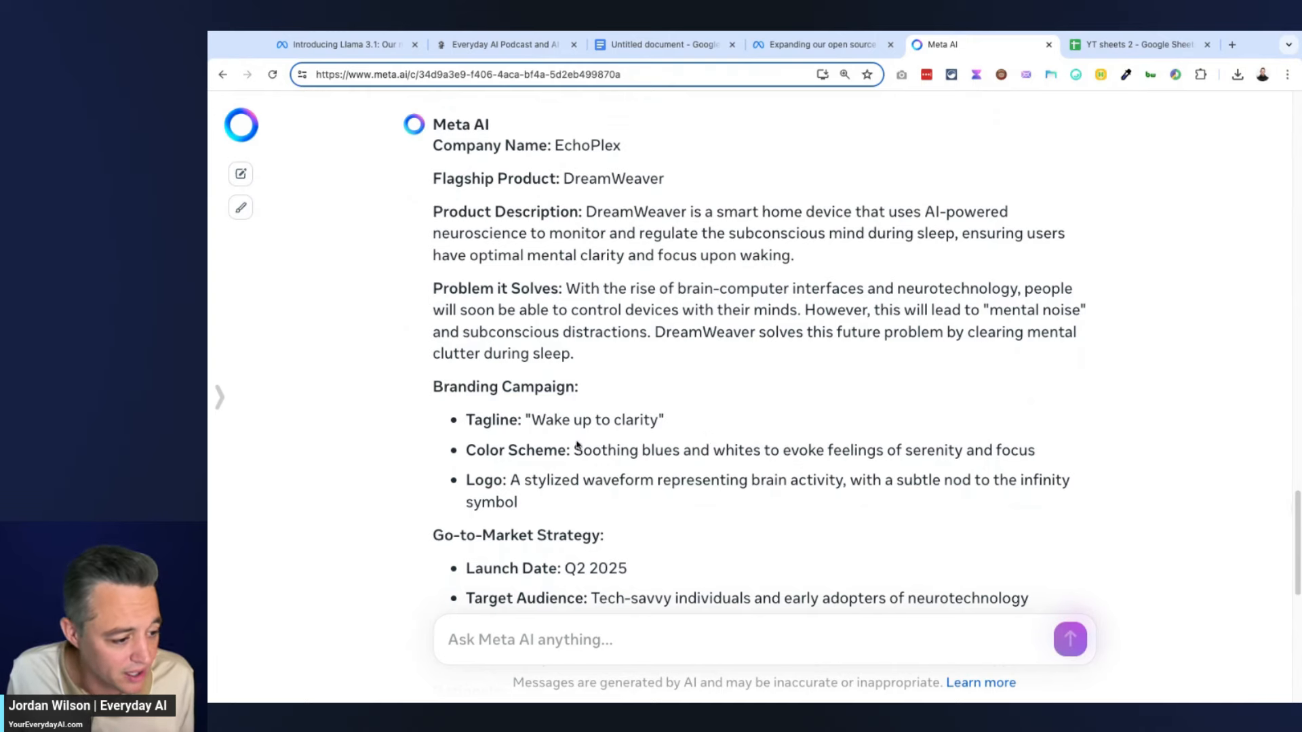
scroll(561, 494, down, 3)
scroll(631, 468, down, 2)
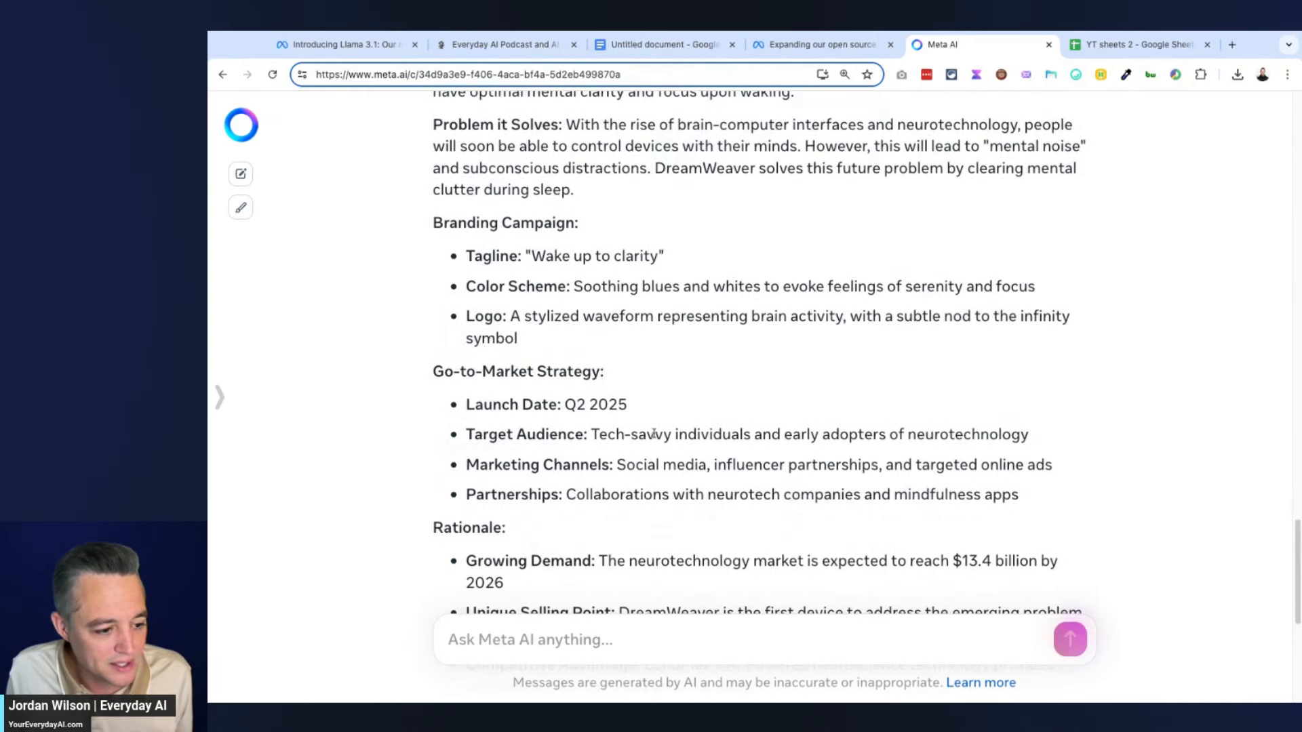
scroll(651, 428, down, 1)
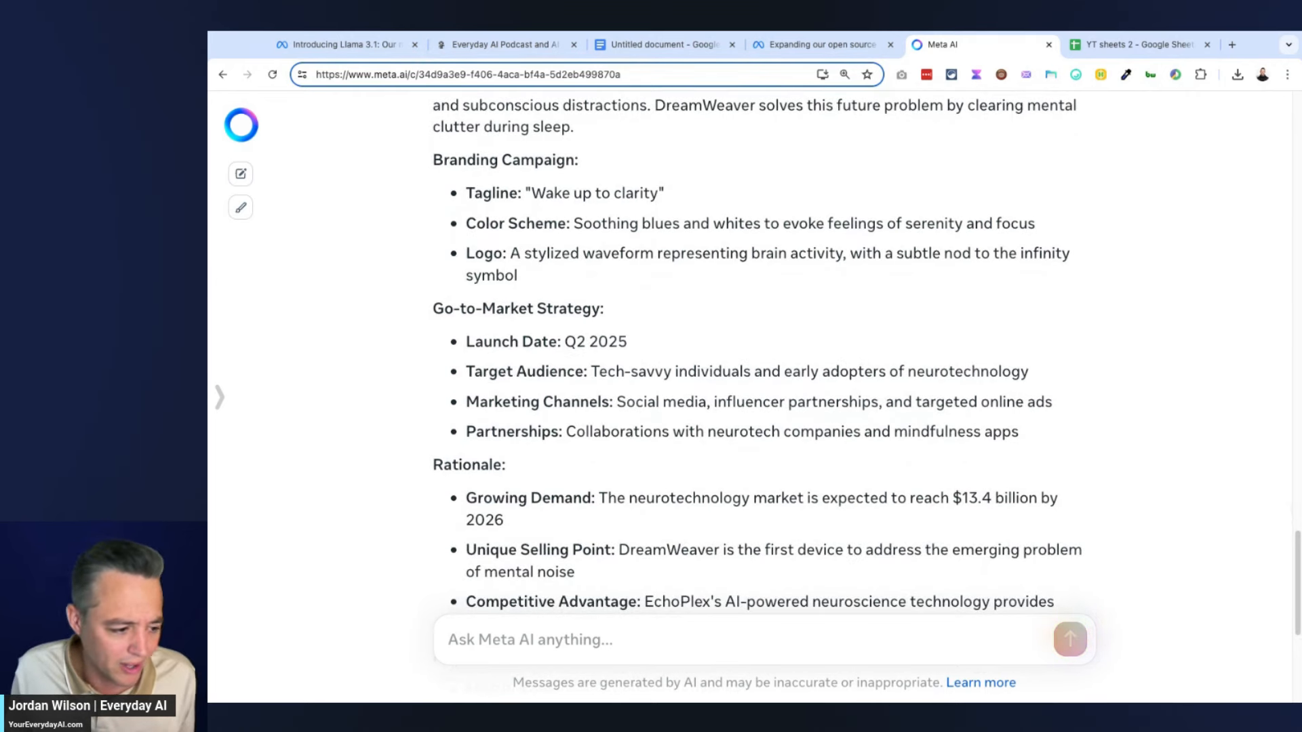
scroll(651, 437, down, 3)
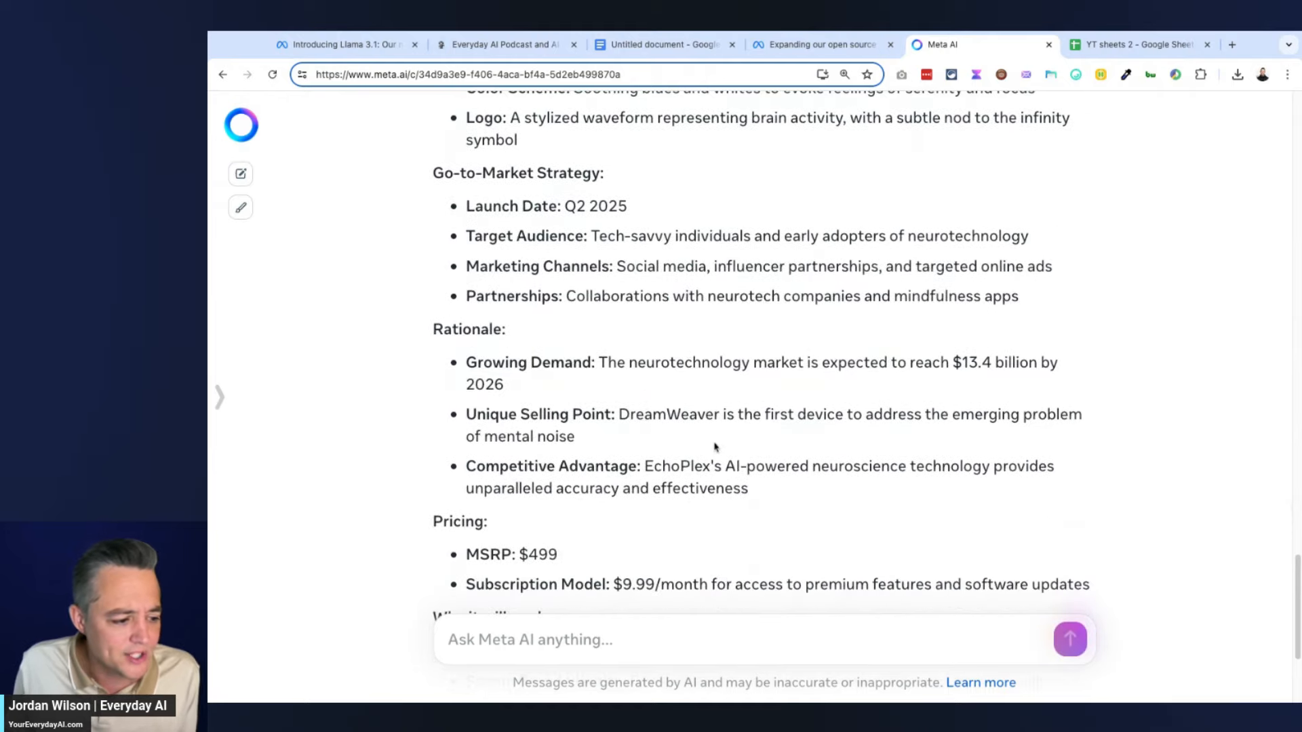
scroll(652, 437, down, 3)
scroll(687, 417, down, 1)
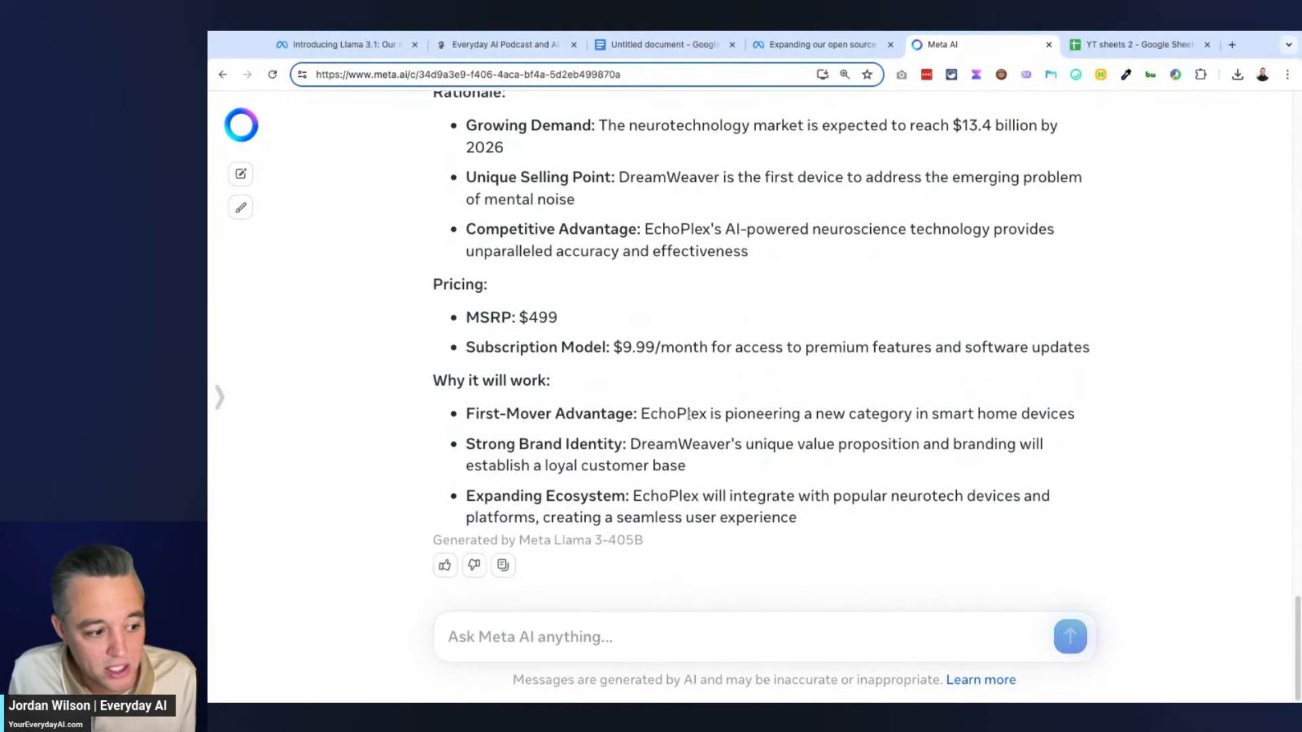
triple_click(852, 526)
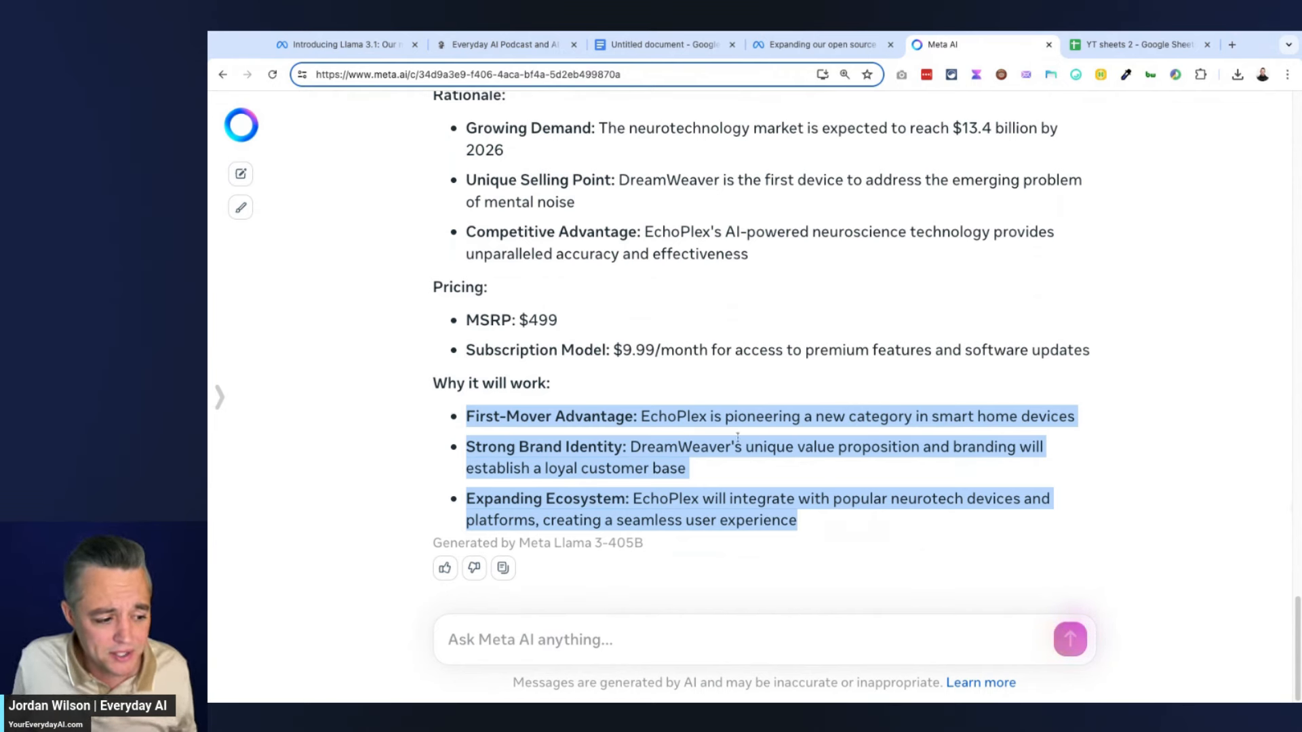
click(1228, 532)
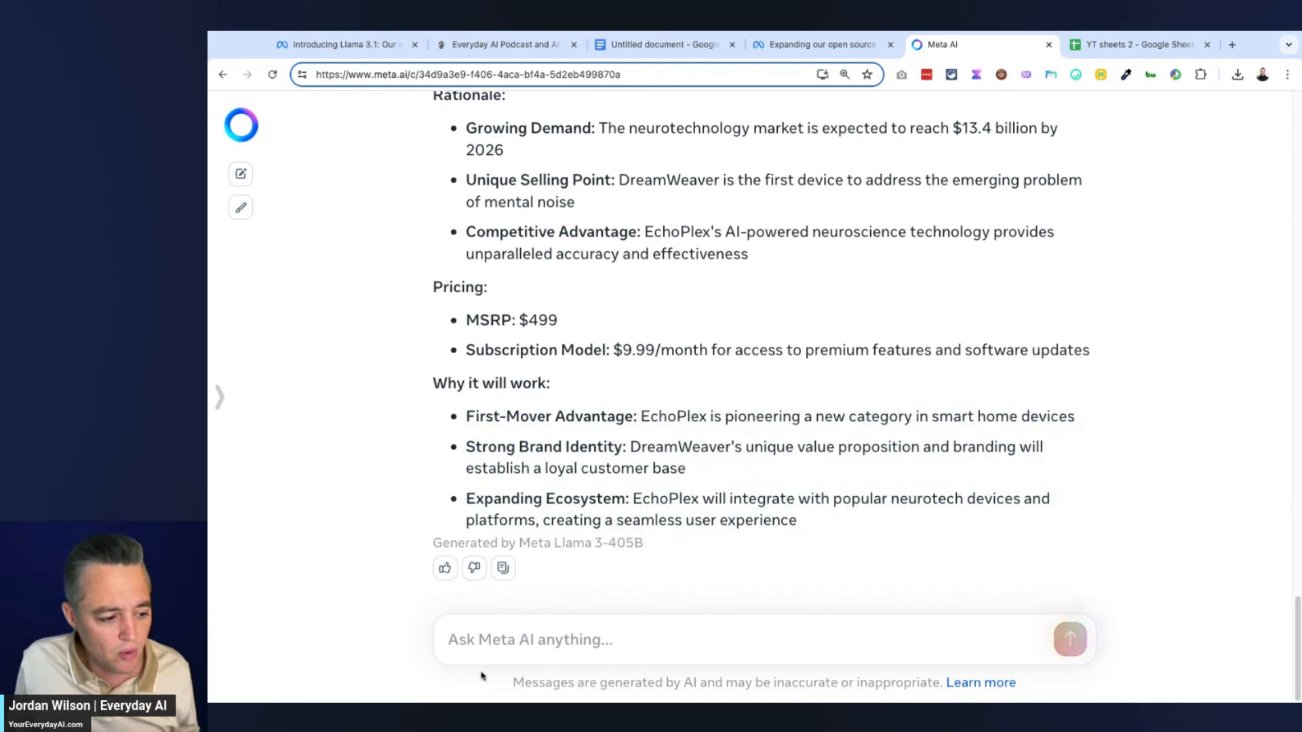
double_click(652, 548)
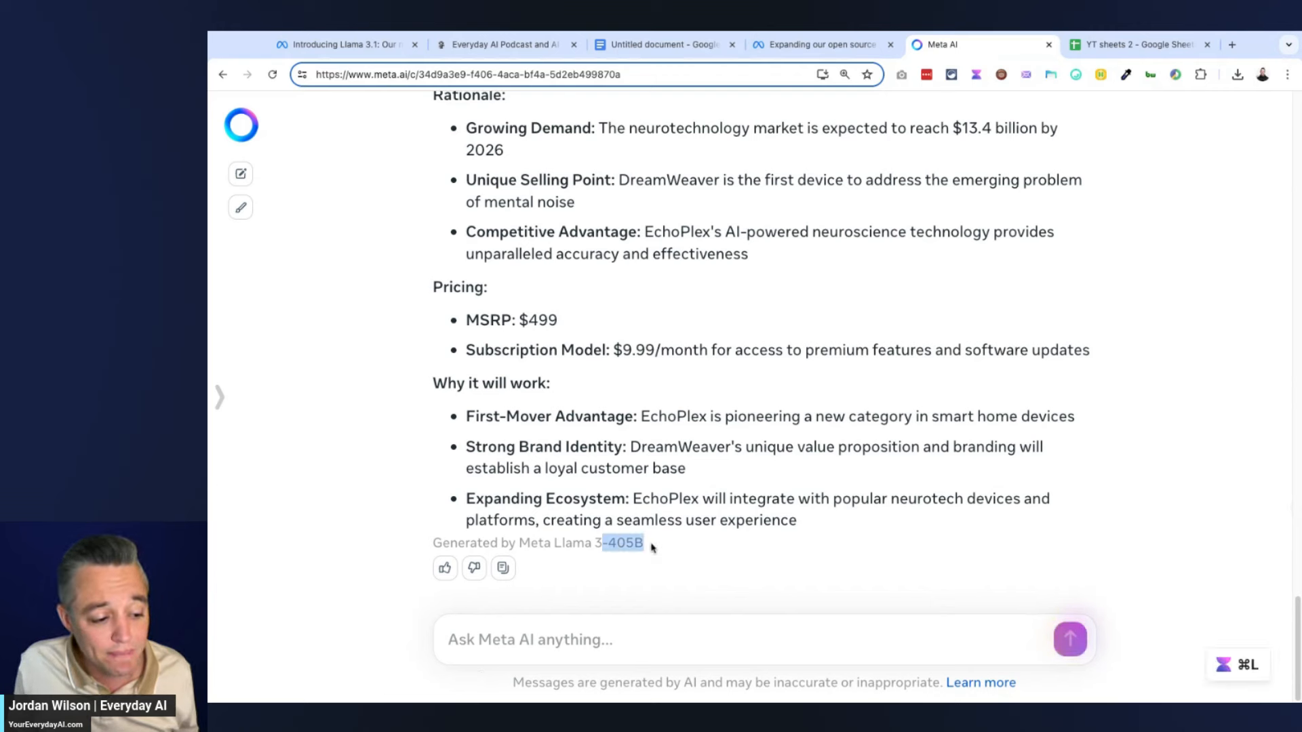
Step: Start a new conversation from the history panel and reopen the panel for Settings
click(420, 376)
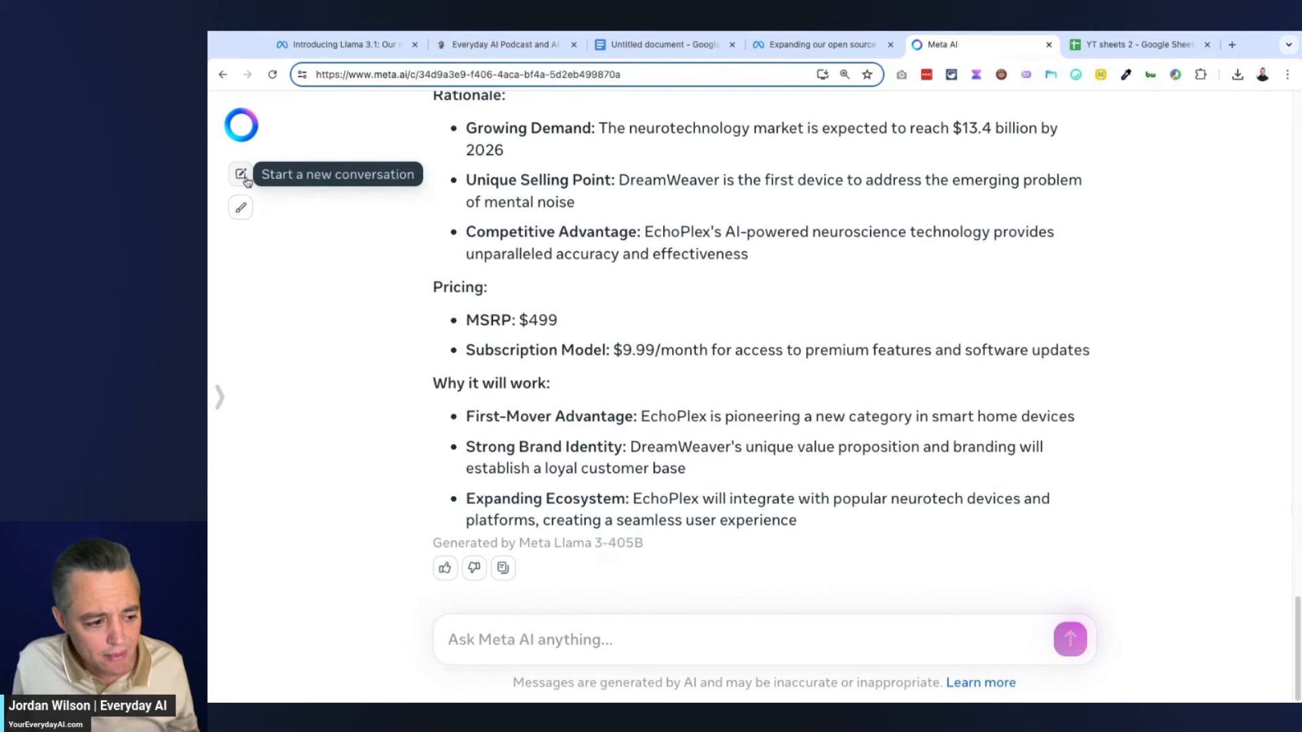
scroll(713, 523, down, 1)
scroll(713, 523, up, 5)
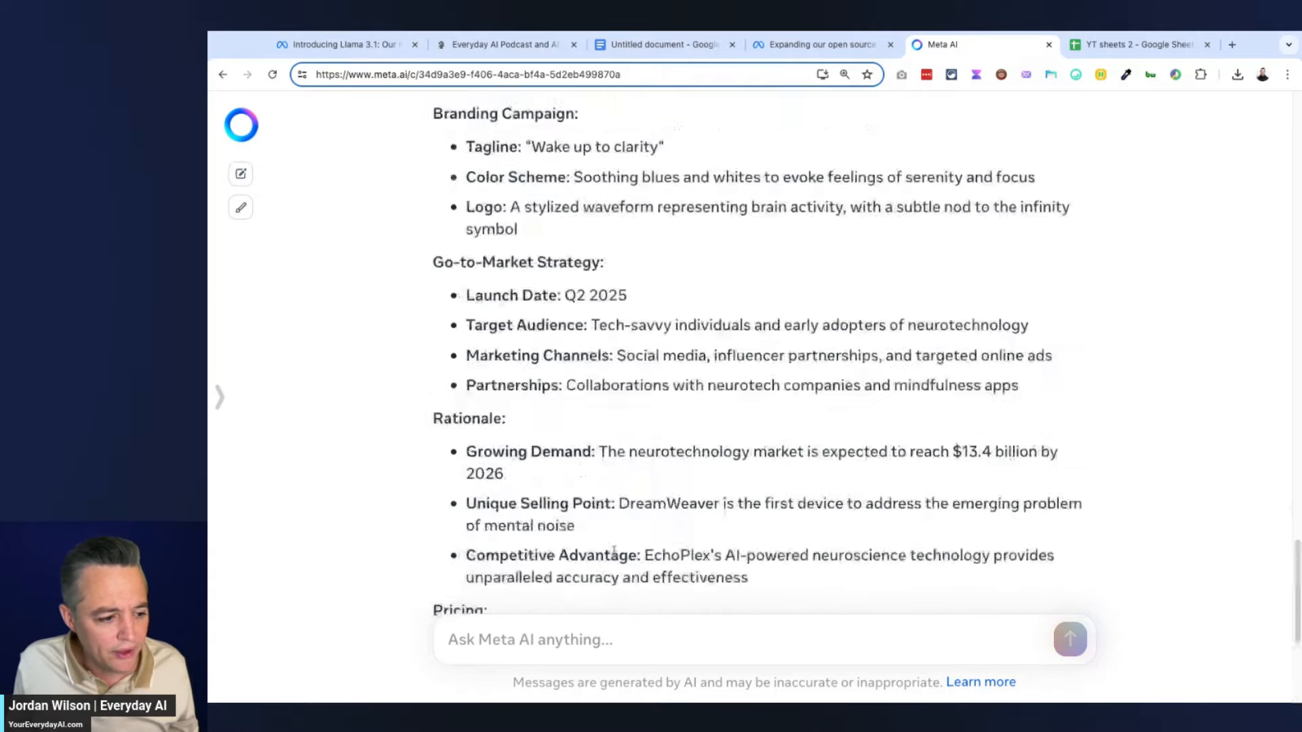
scroll(625, 554, up, 15)
scroll(624, 554, up, 5)
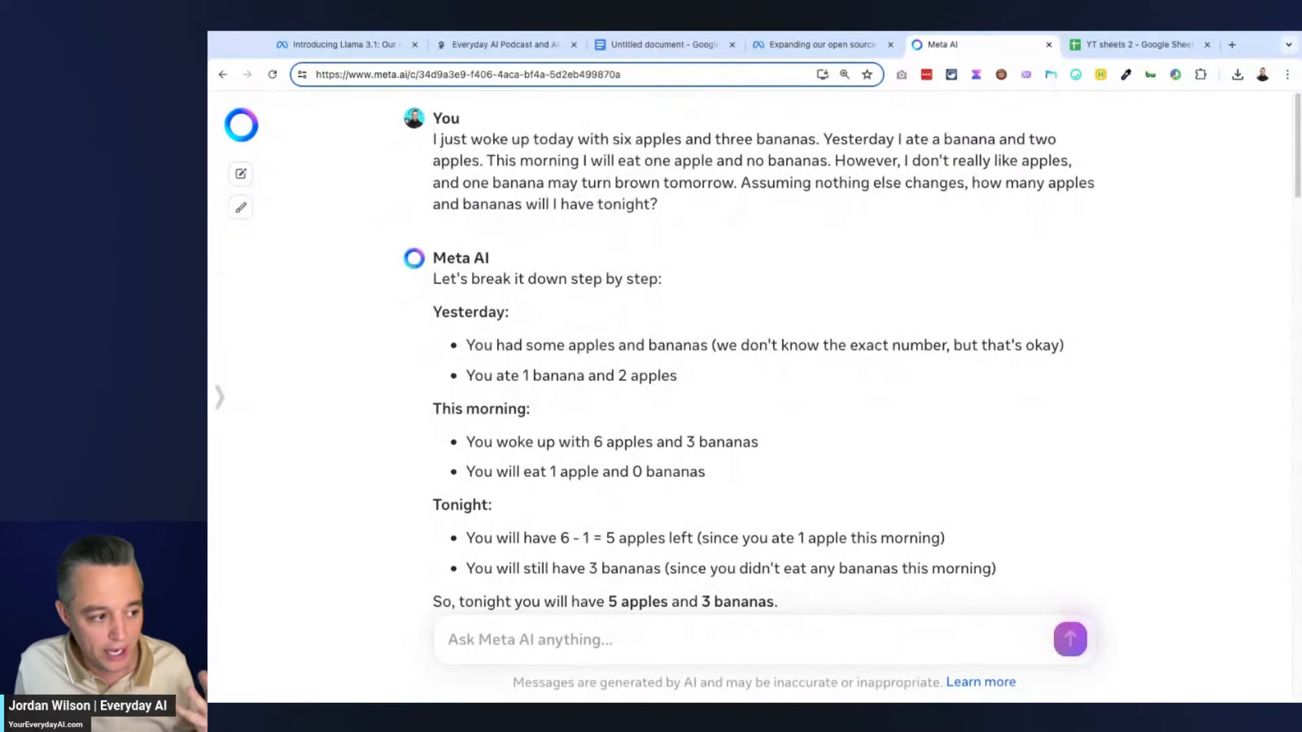
click(221, 394)
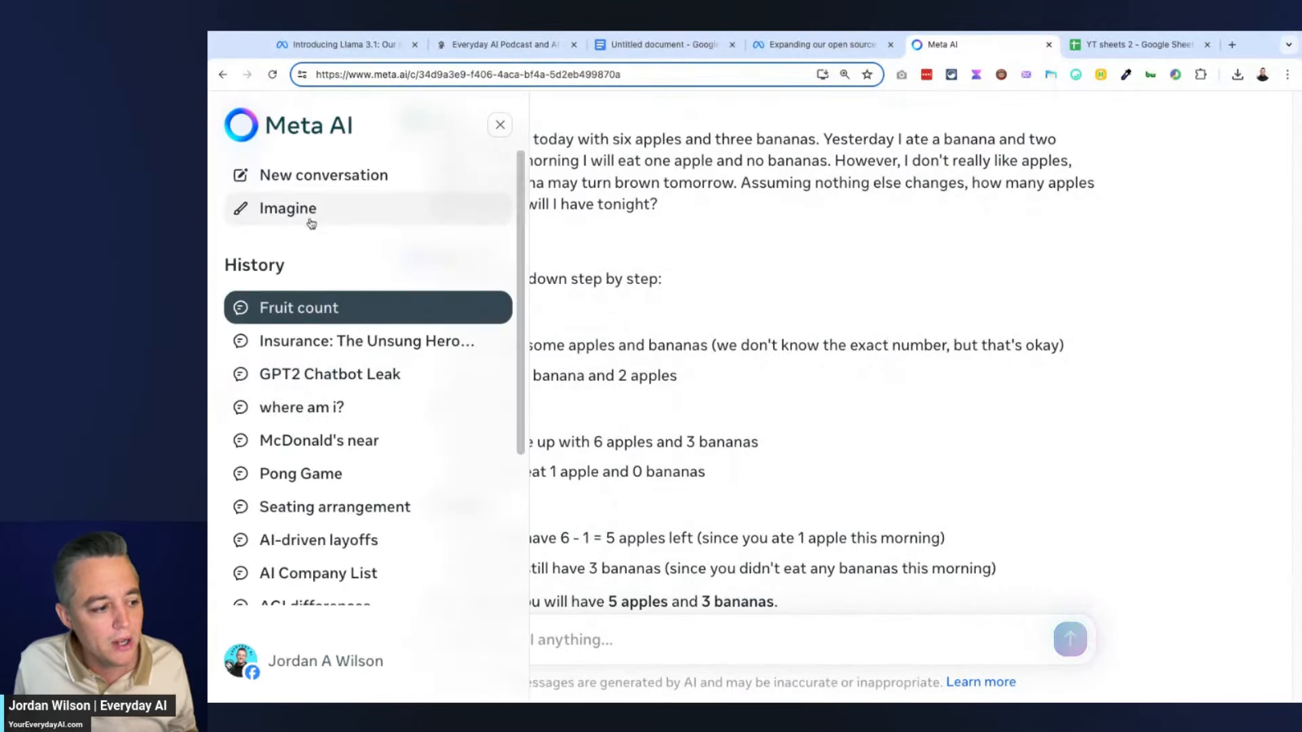
click(352, 186)
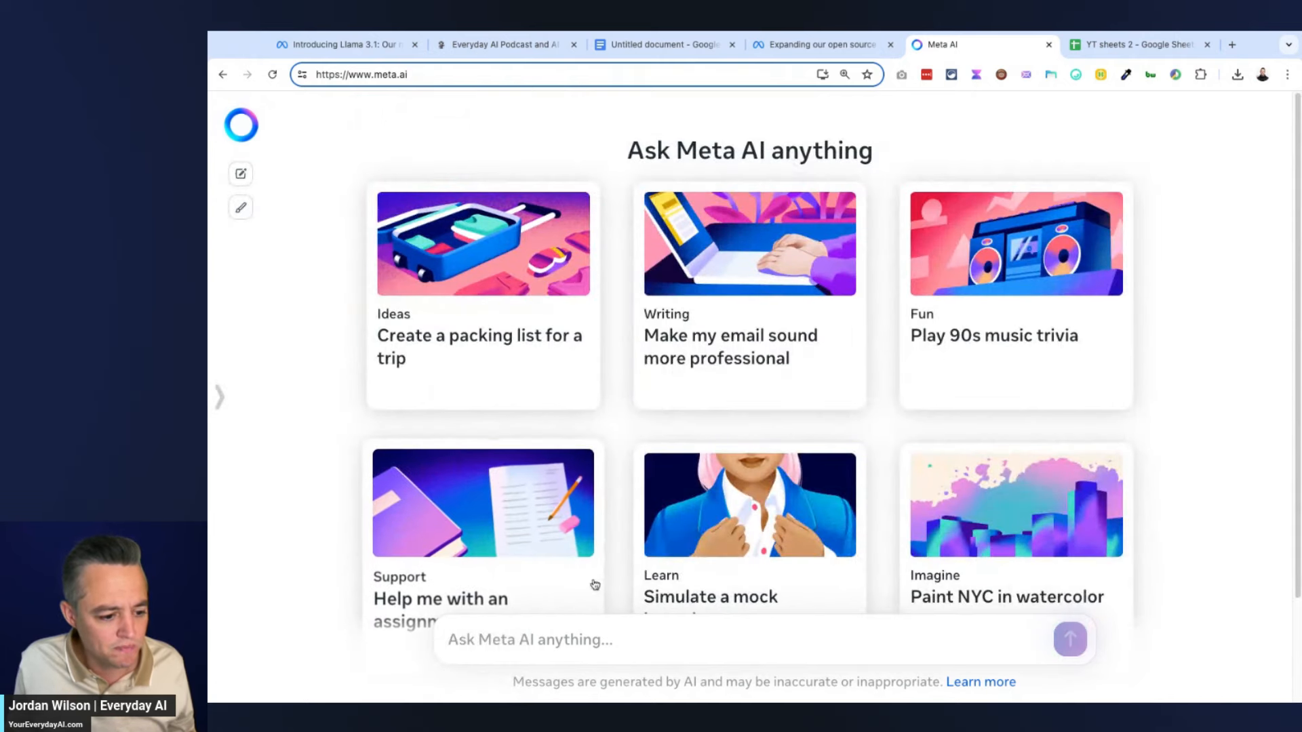
scroll(651, 408, down, 3)
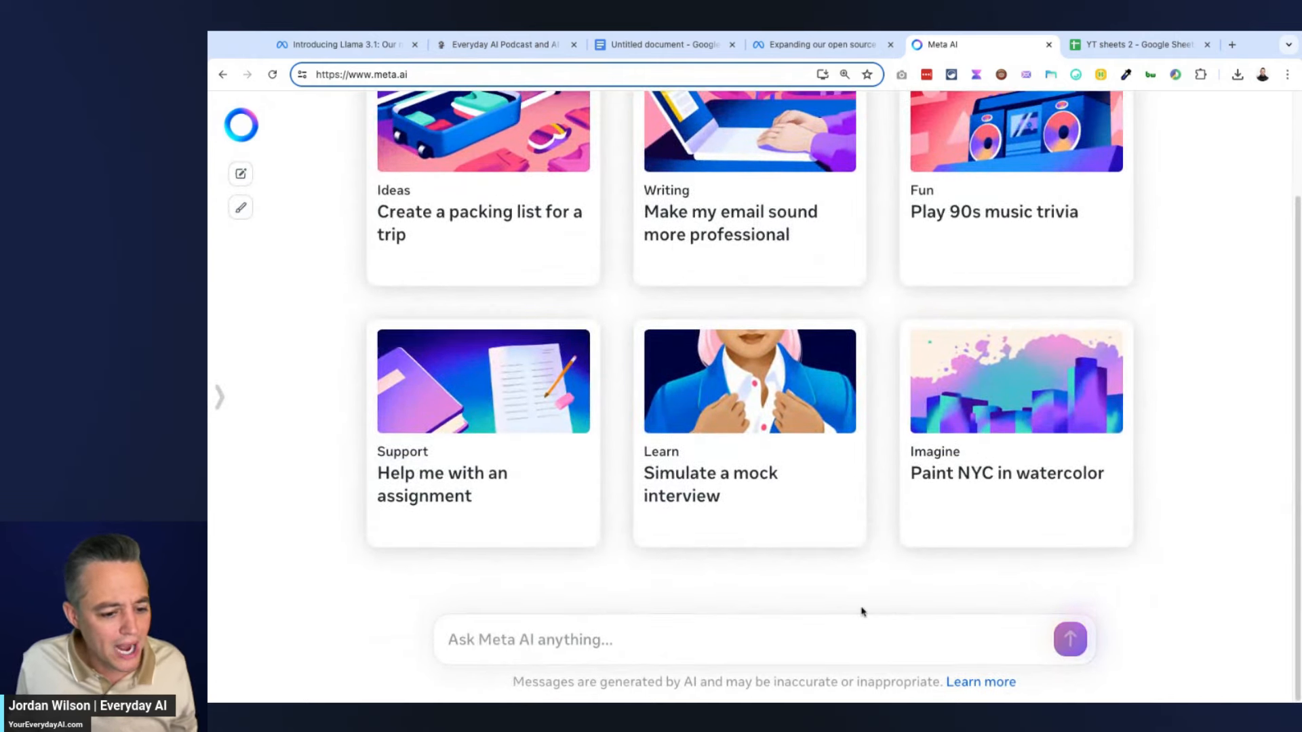
scroll(855, 600, up, 3)
scroll(784, 549, down, 1)
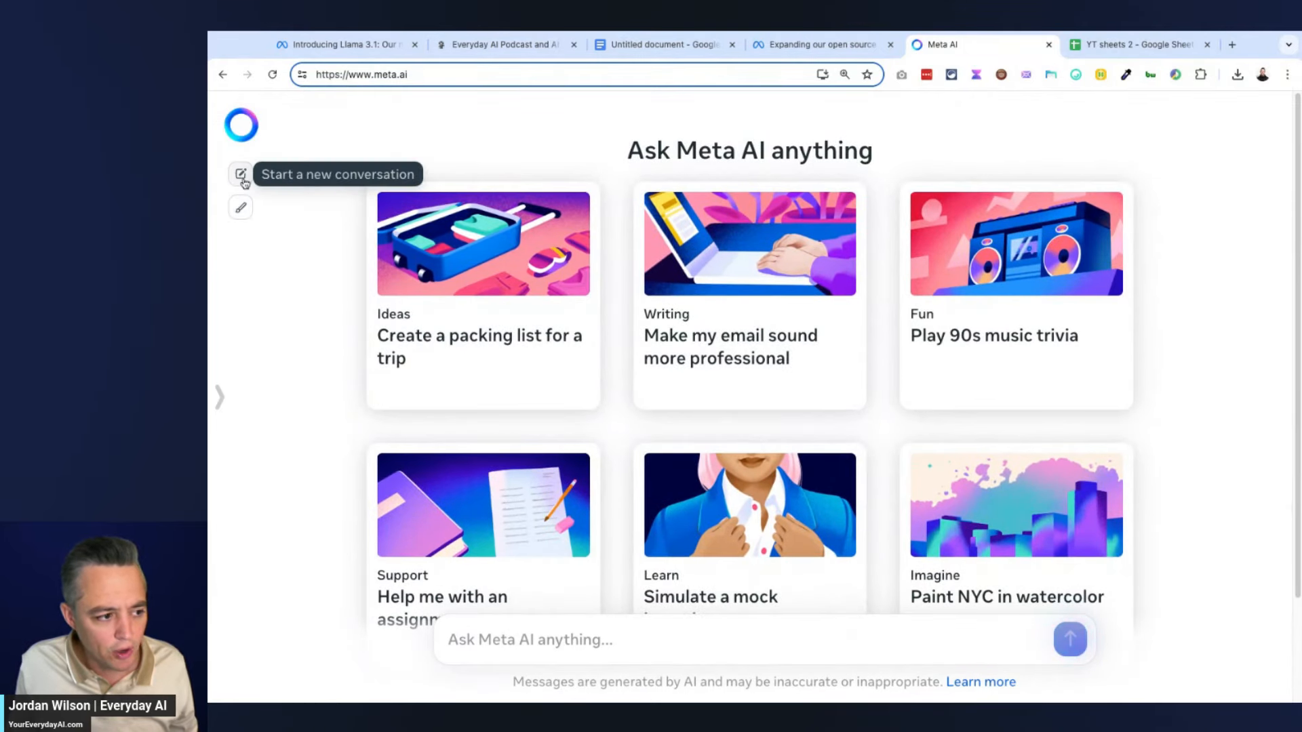
click(218, 398)
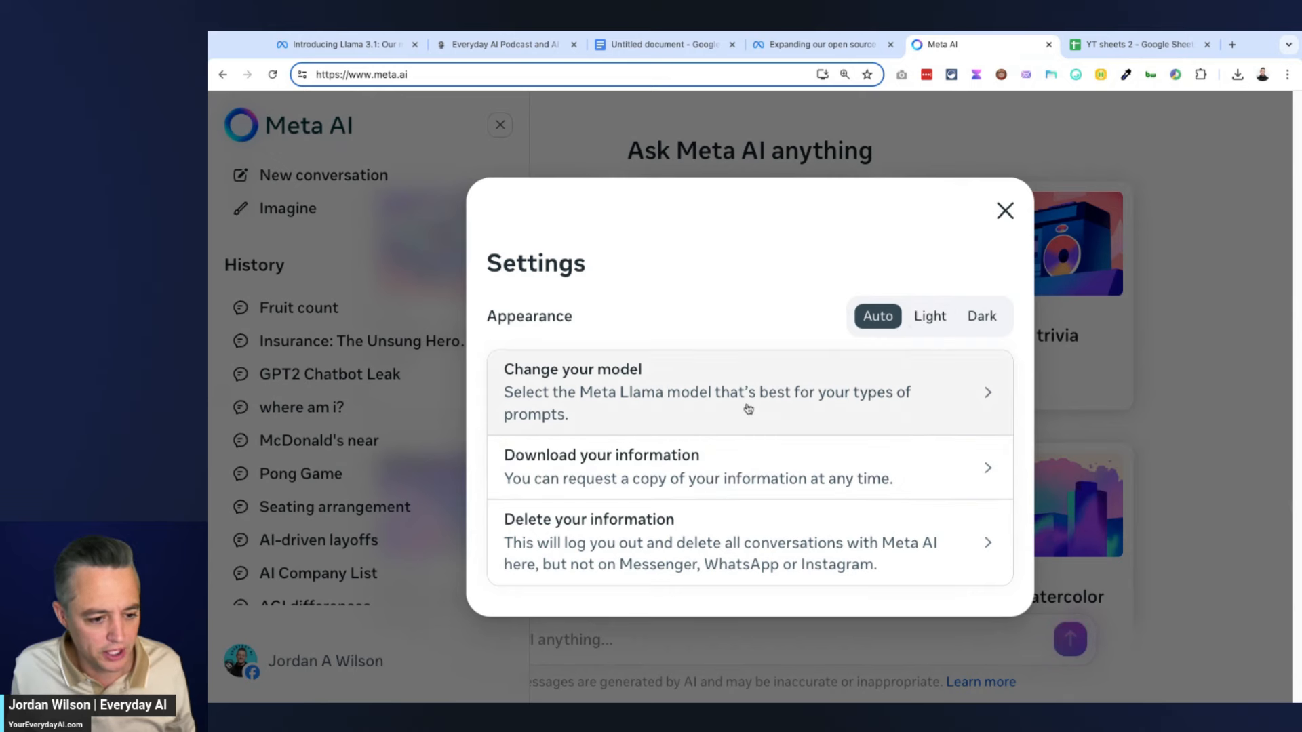
Step: Change the model to Meta Llama 3-70B Default, close settings and collapse the sidebar
click(748, 409)
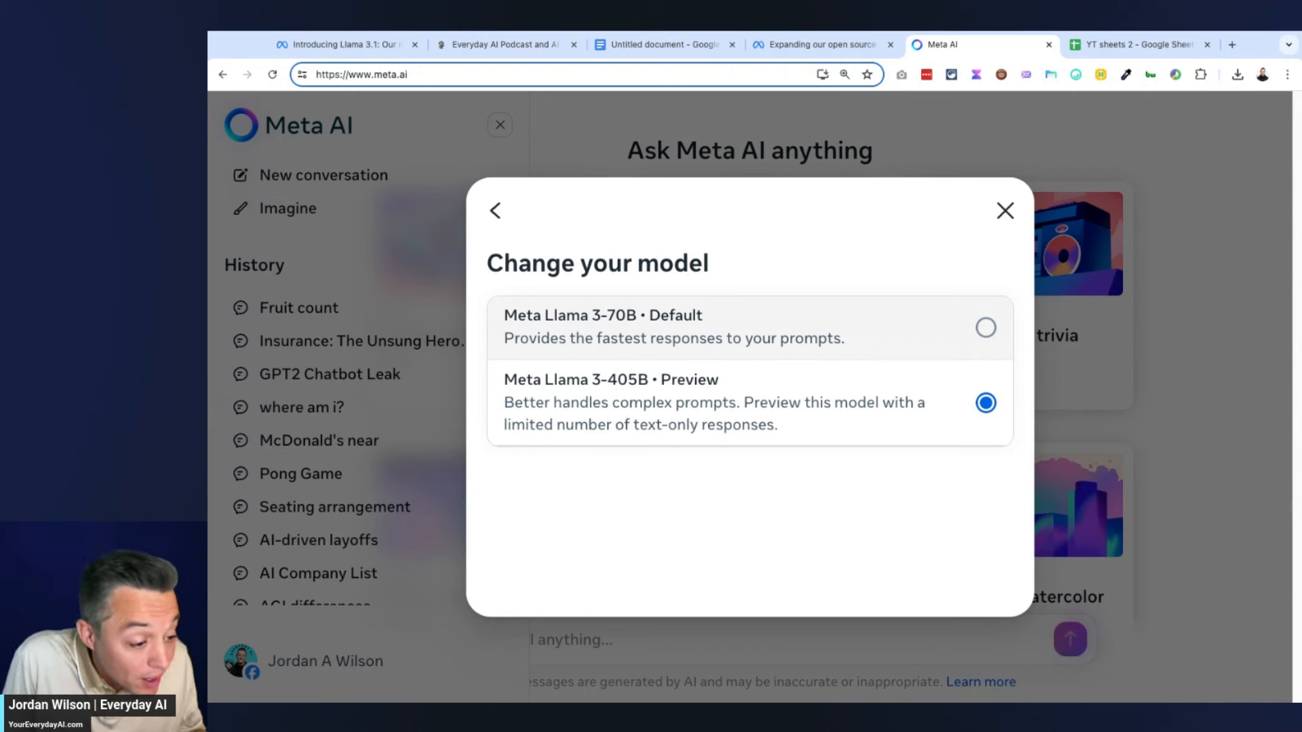
click(750, 326)
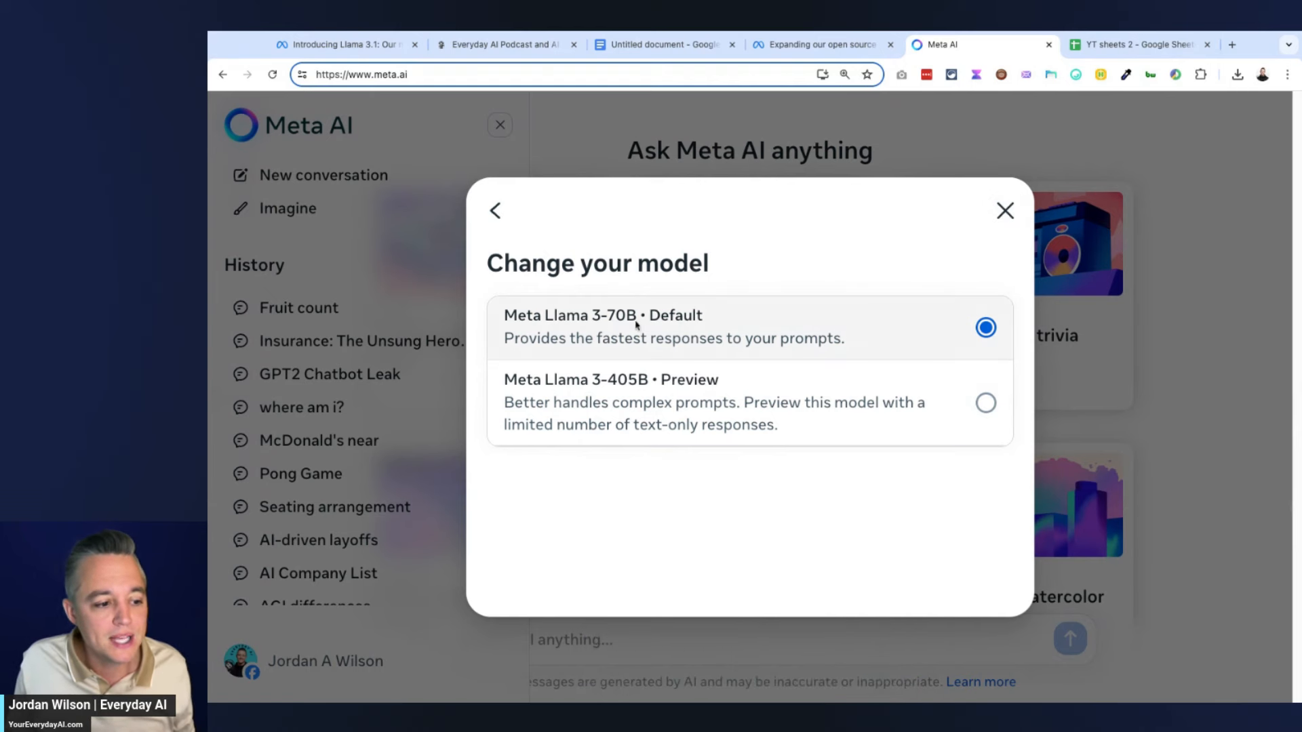
click(1005, 211)
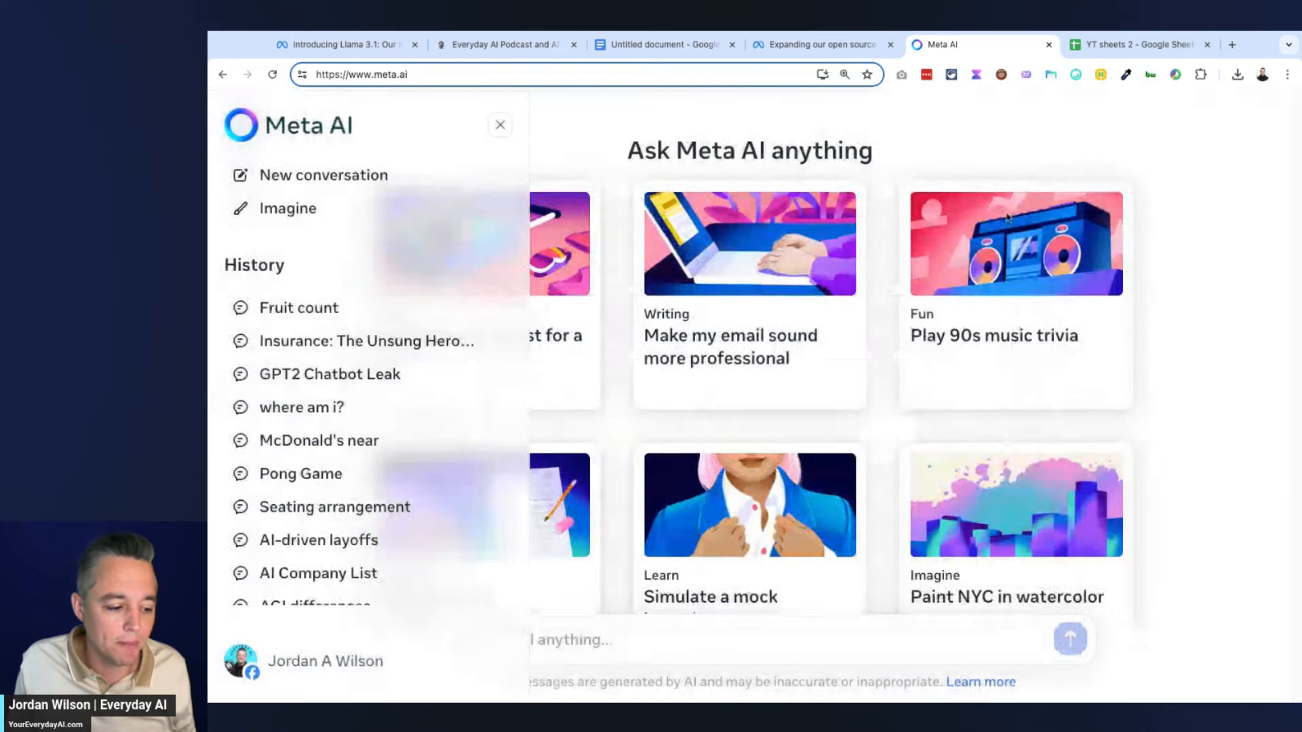
click(500, 124)
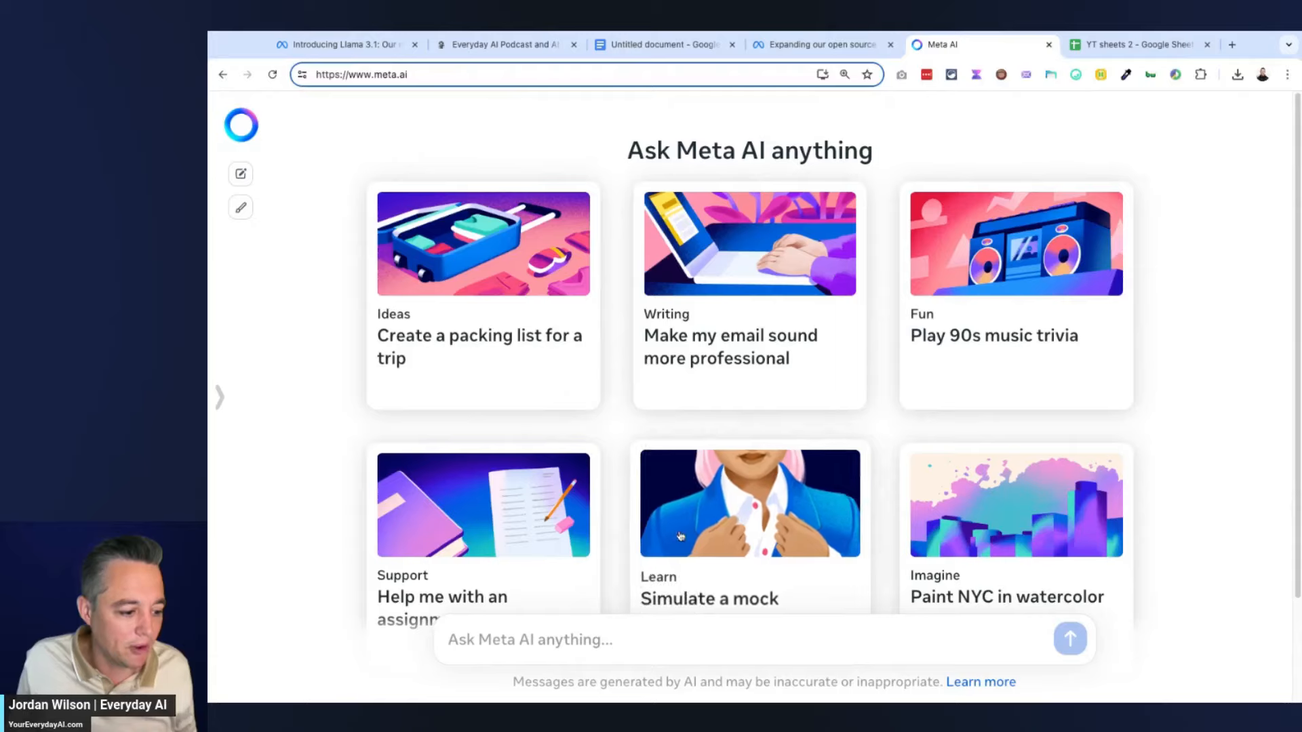
scroll(627, 509, down, 3)
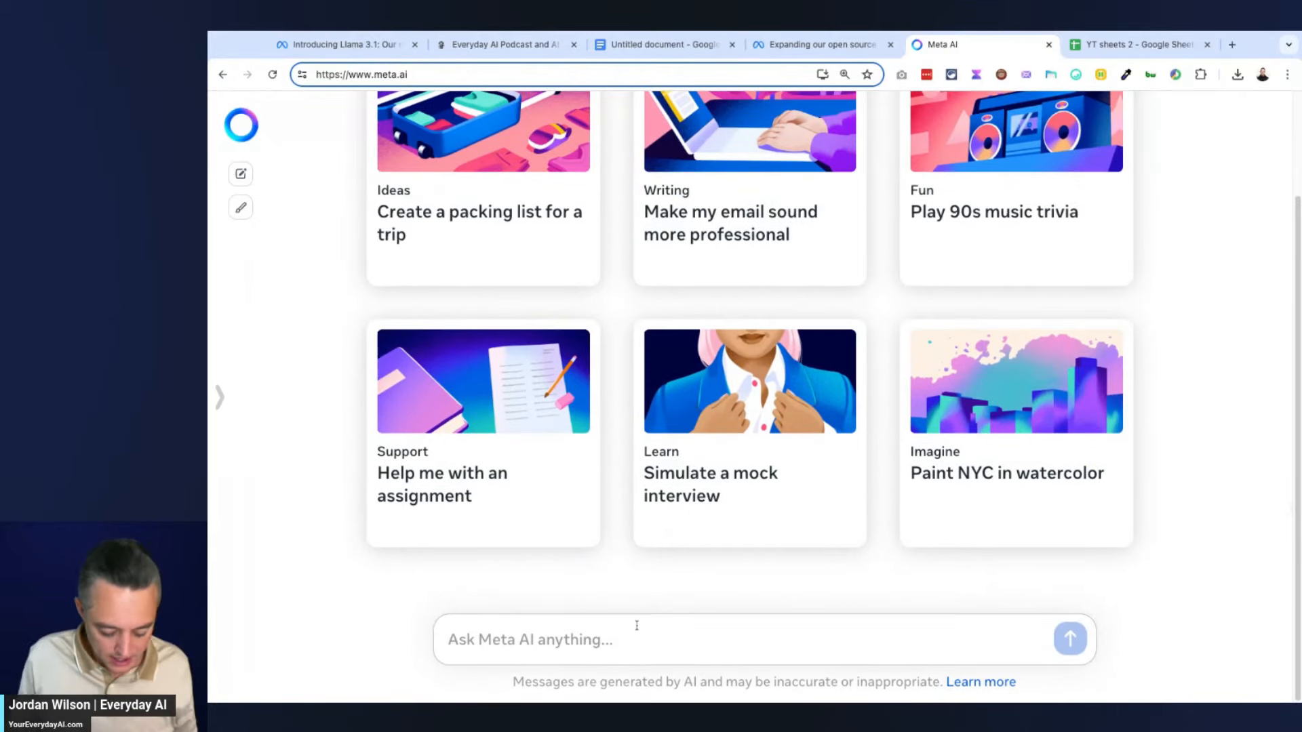
text(sup)
Step: Send the 'sup' greeting, then return to the Introducing Llama 3.1 blog article
key(Return)
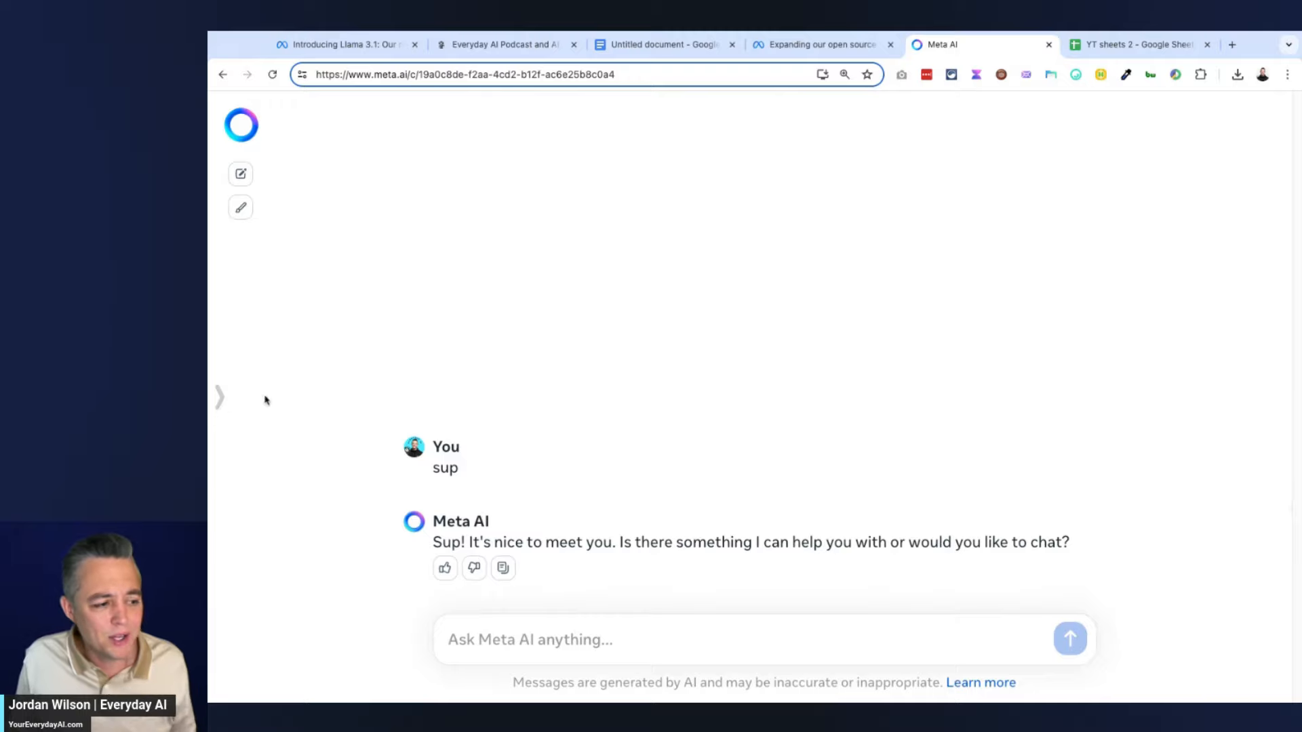
click(346, 45)
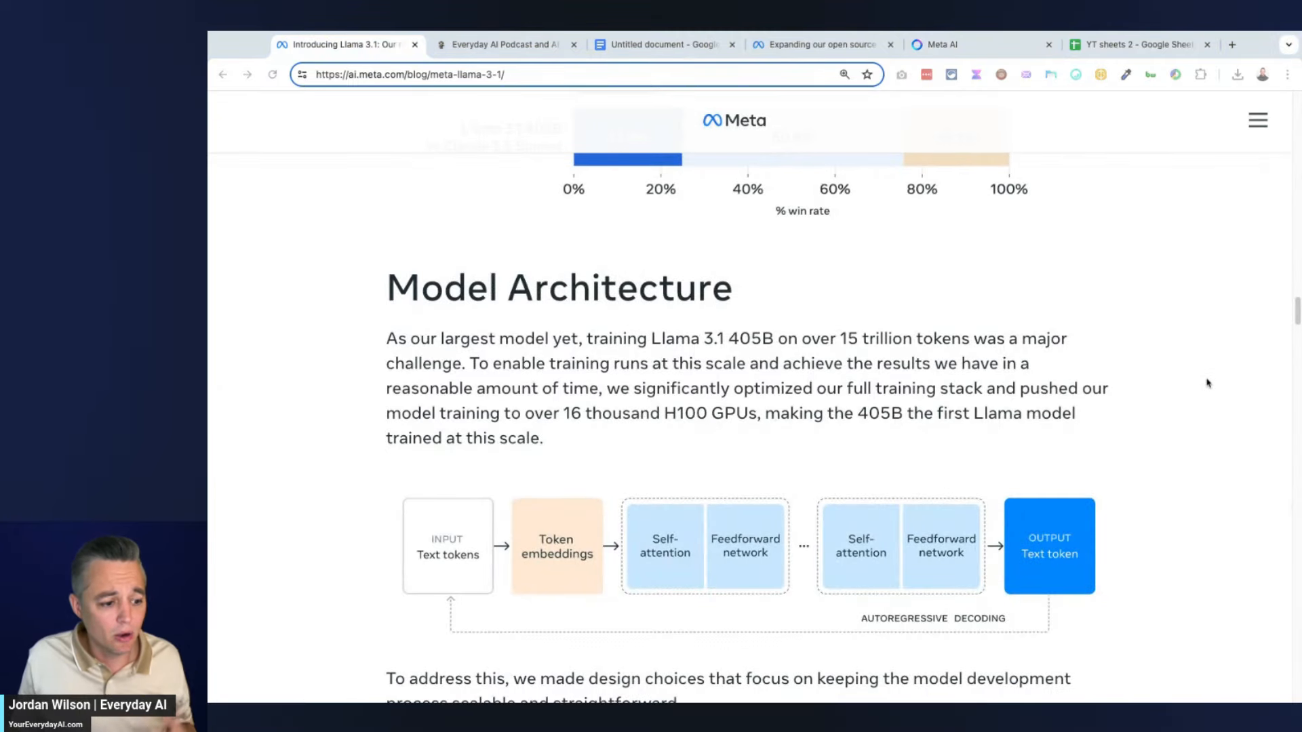
scroll(1169, 407, up, 20)
scroll(1170, 408, down, 10)
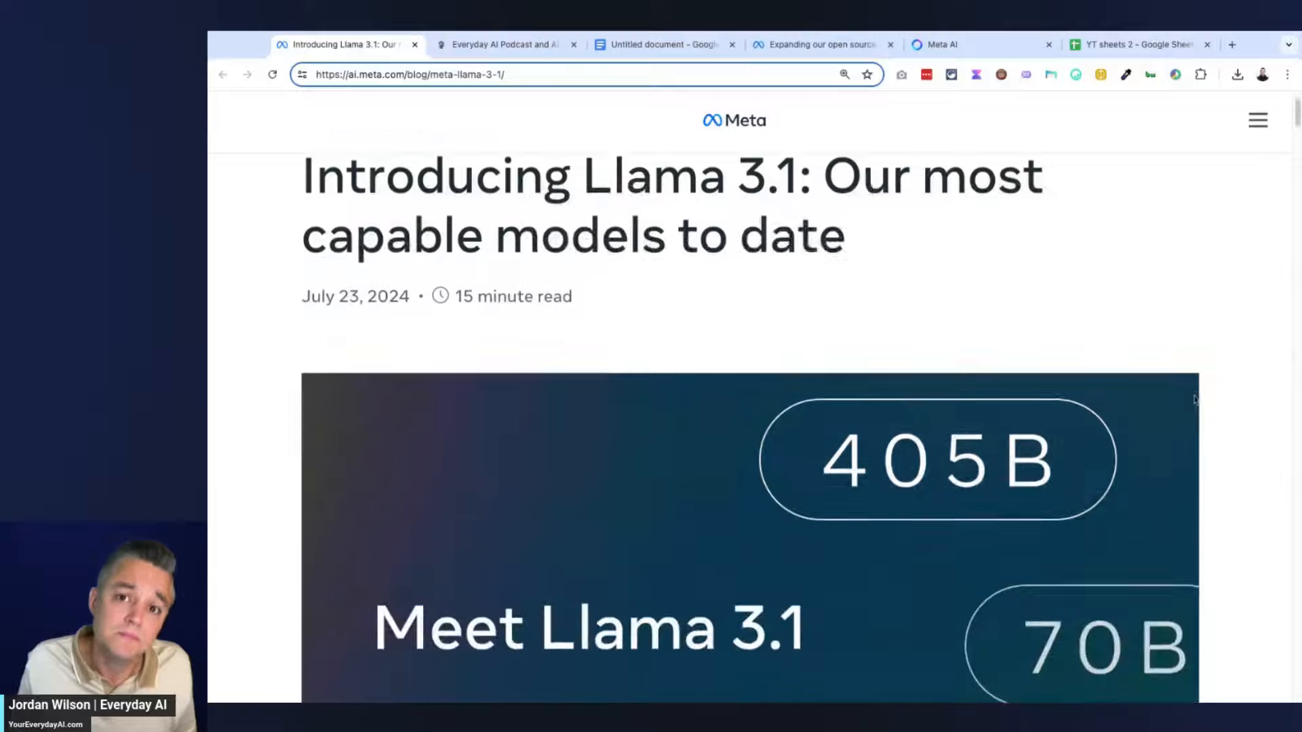
scroll(1169, 409, down, 10)
scroll(1167, 355, down, 5)
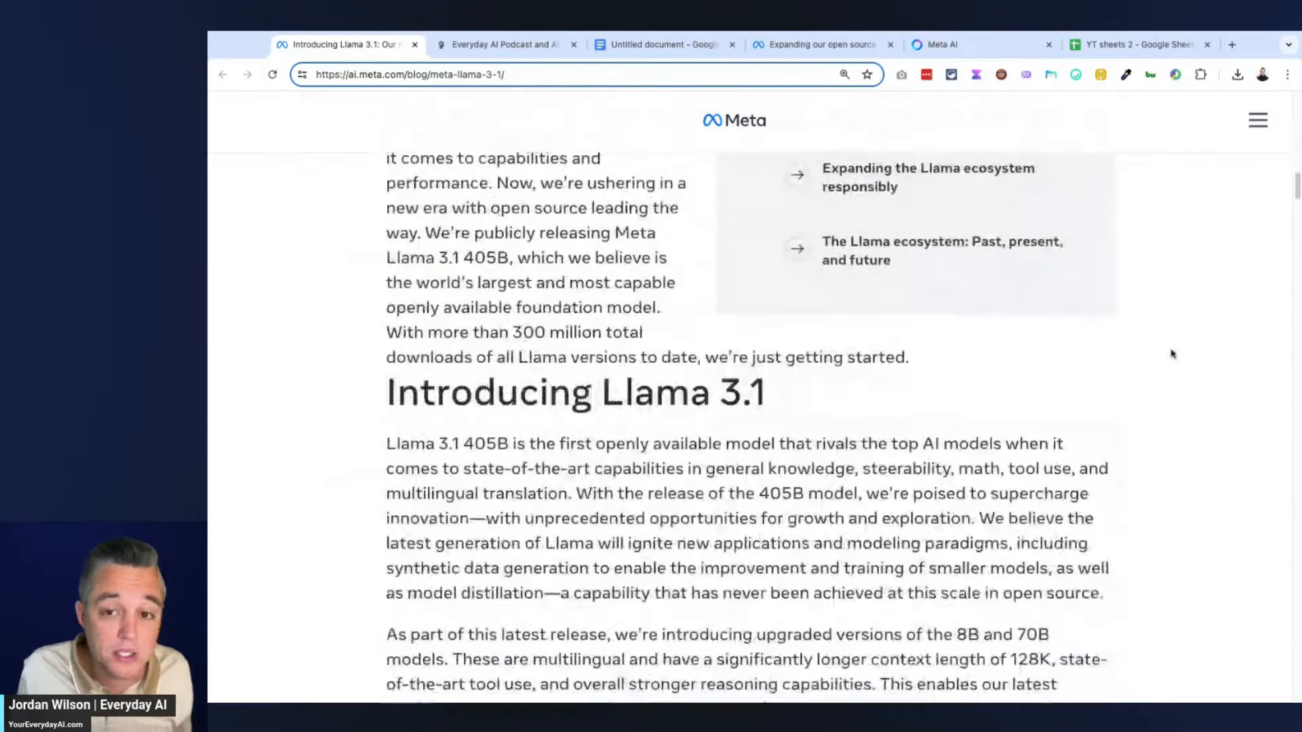
scroll(1167, 355, down, 3)
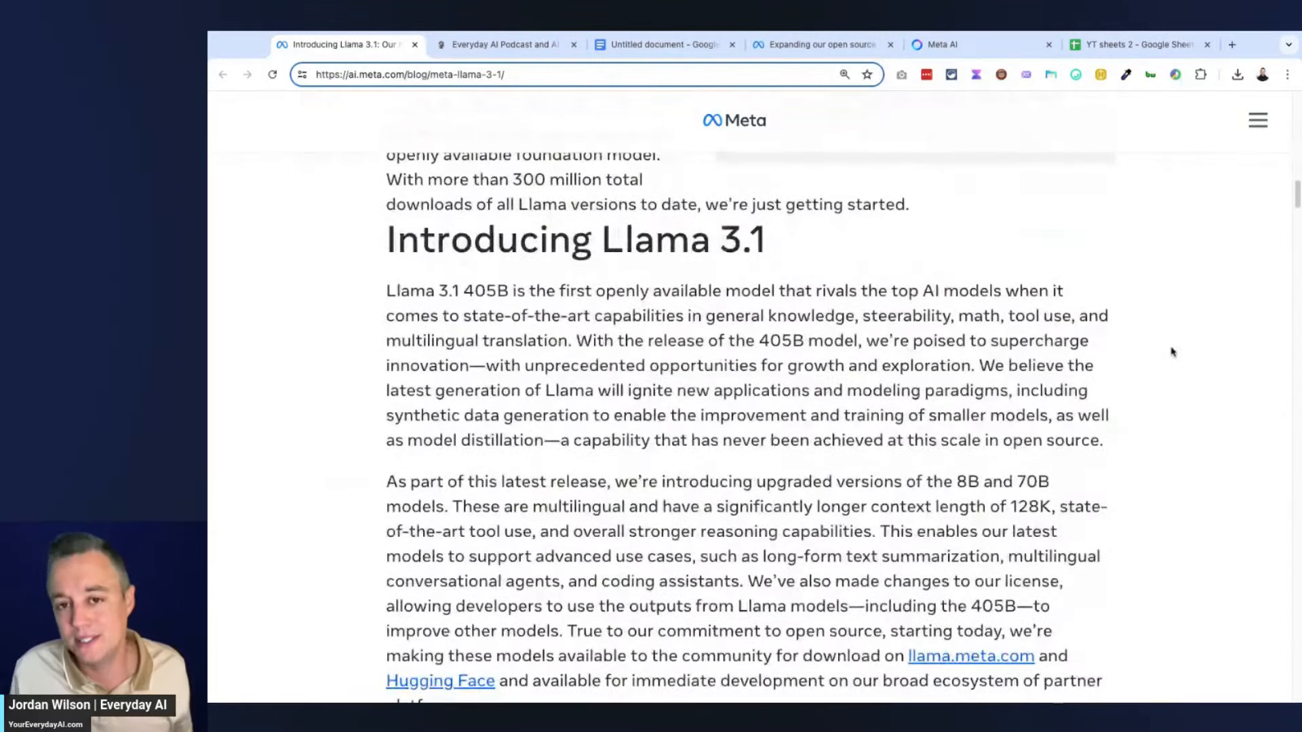
scroll(747, 428, down, 5)
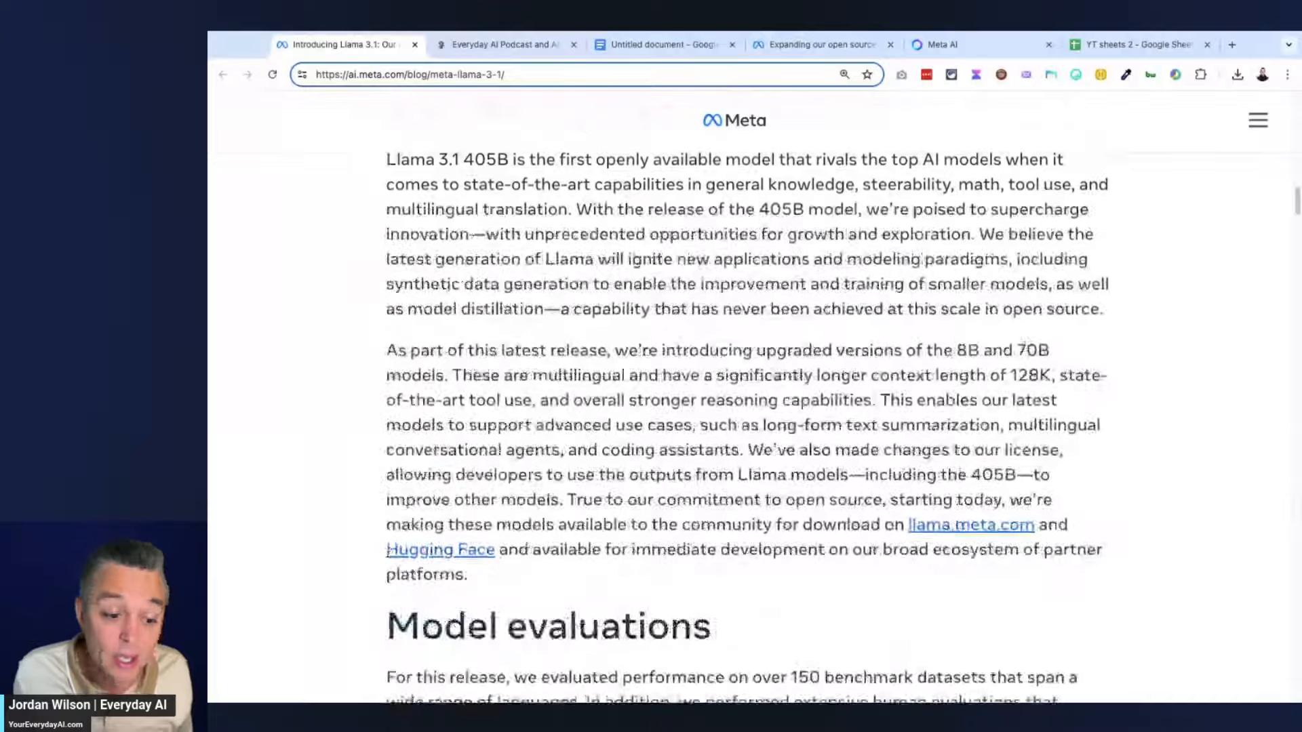
scroll(747, 428, down, 5)
scroll(747, 428, down, 2)
scroll(747, 429, down, 3)
scroll(747, 428, down, 4)
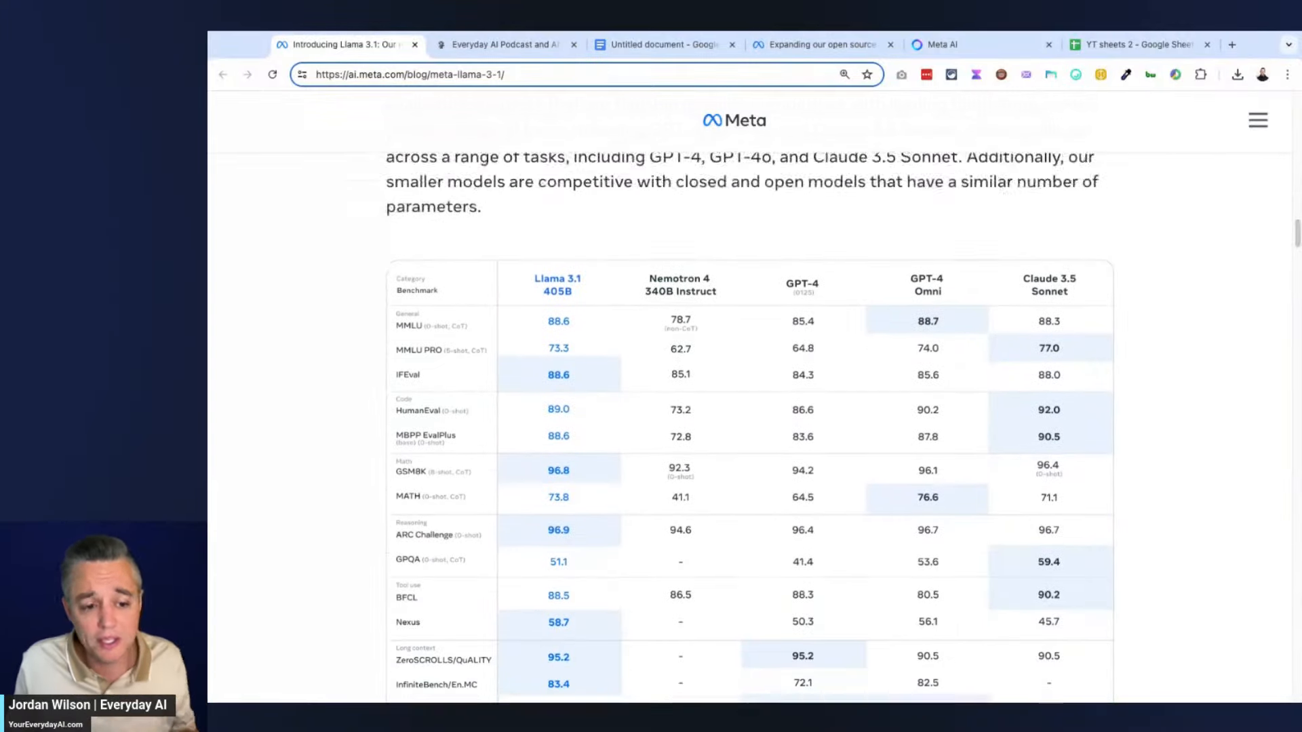
scroll(747, 429, down, 1)
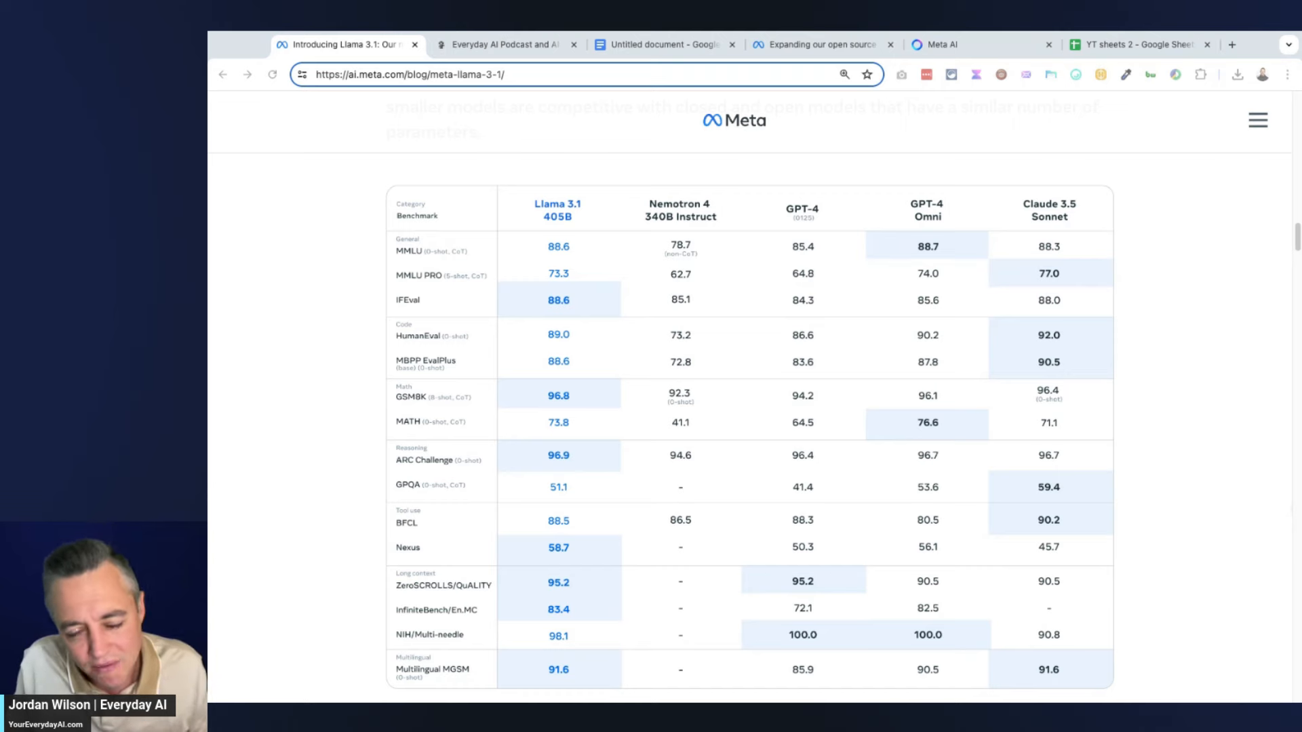
Step: Leave the 405B benchmark table for the Everyday AI Podcast website
click(504, 44)
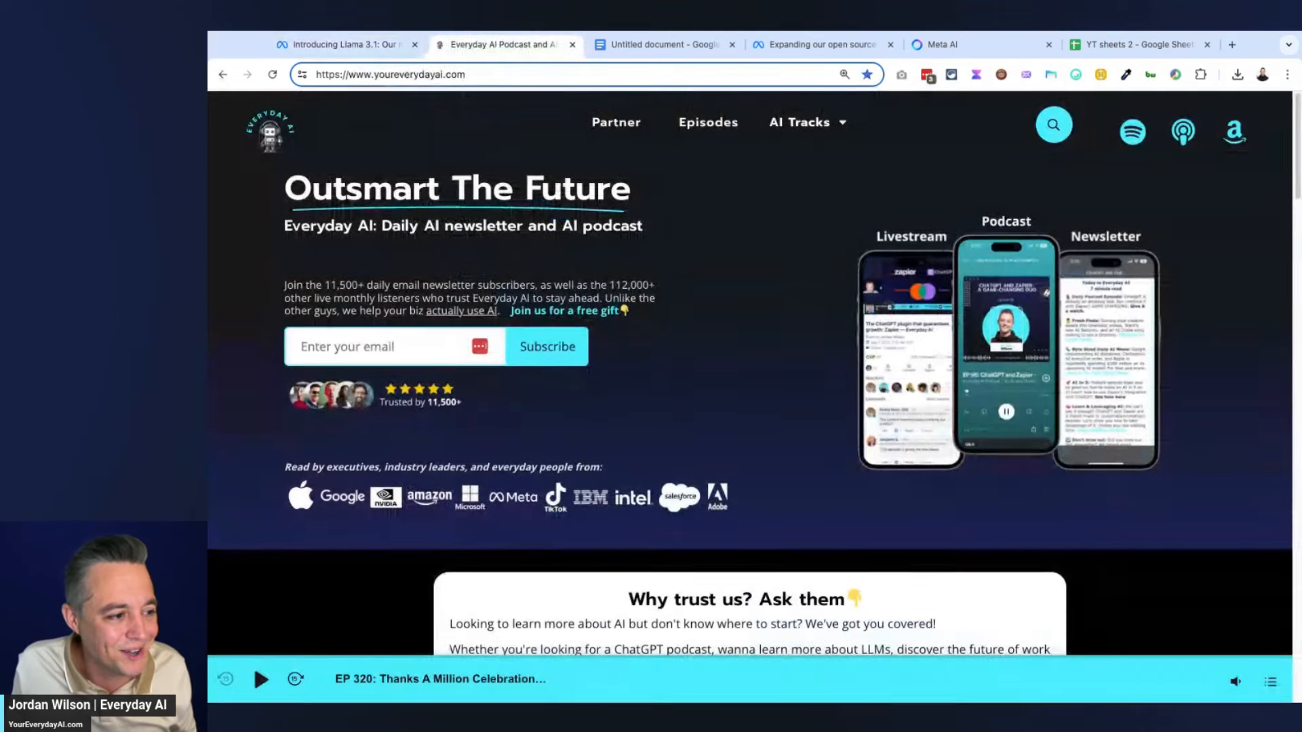